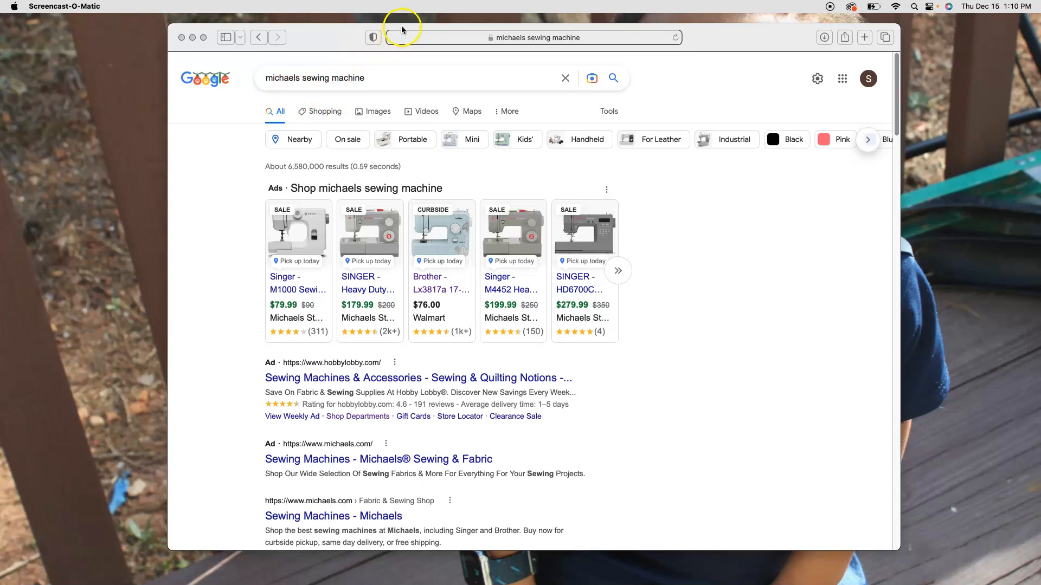
Open the remove.bg website in the current tab
drag(397, 36, 769, 47)
click(465, 39)
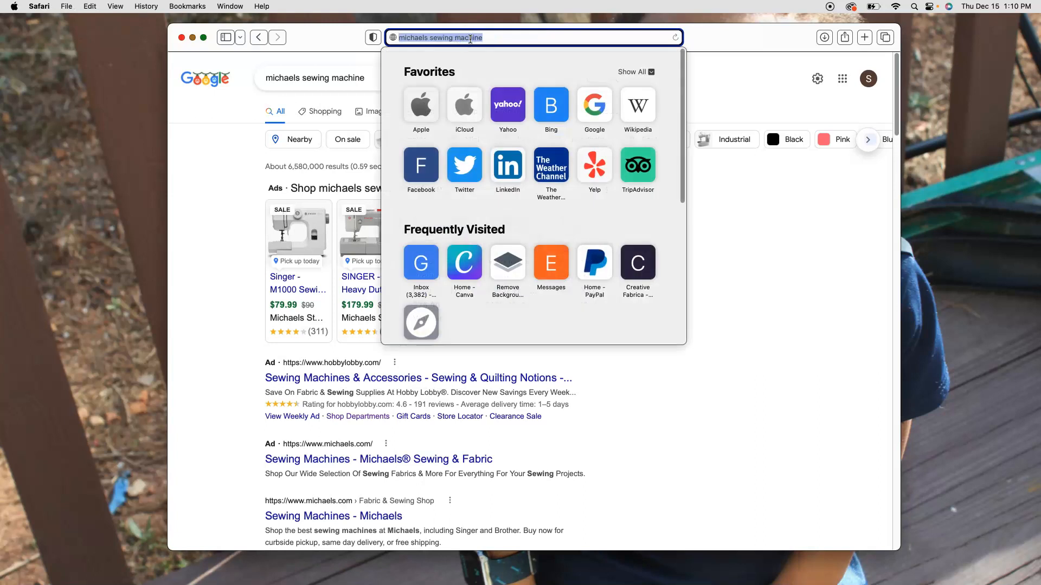
text(remove.)
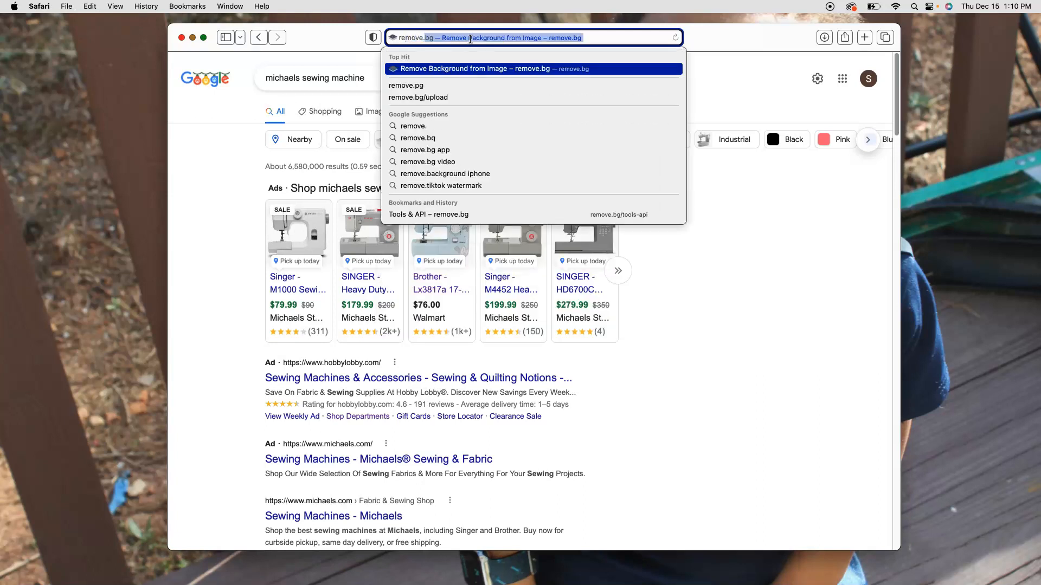
text(bg)
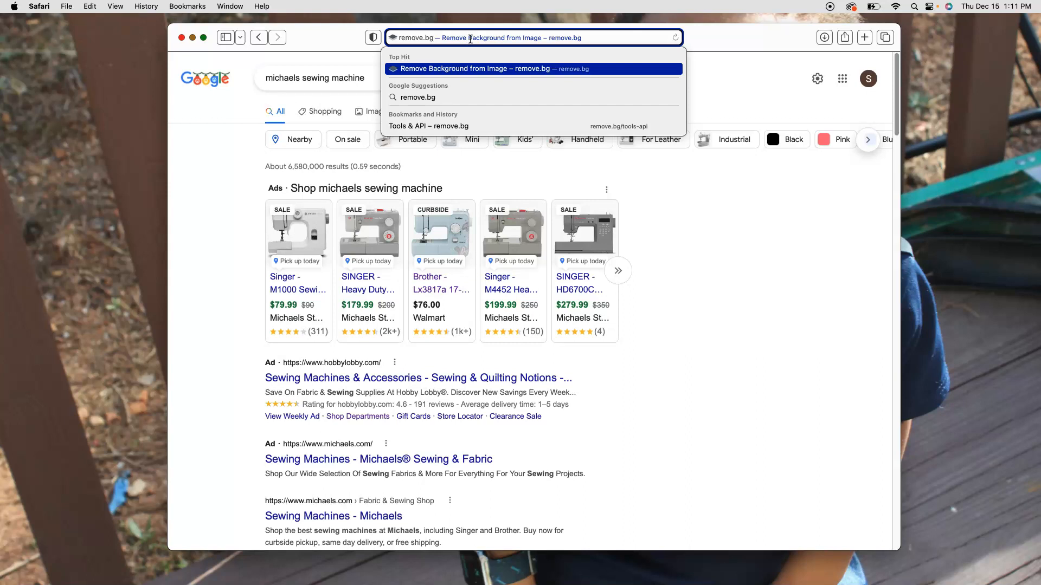
key(Return)
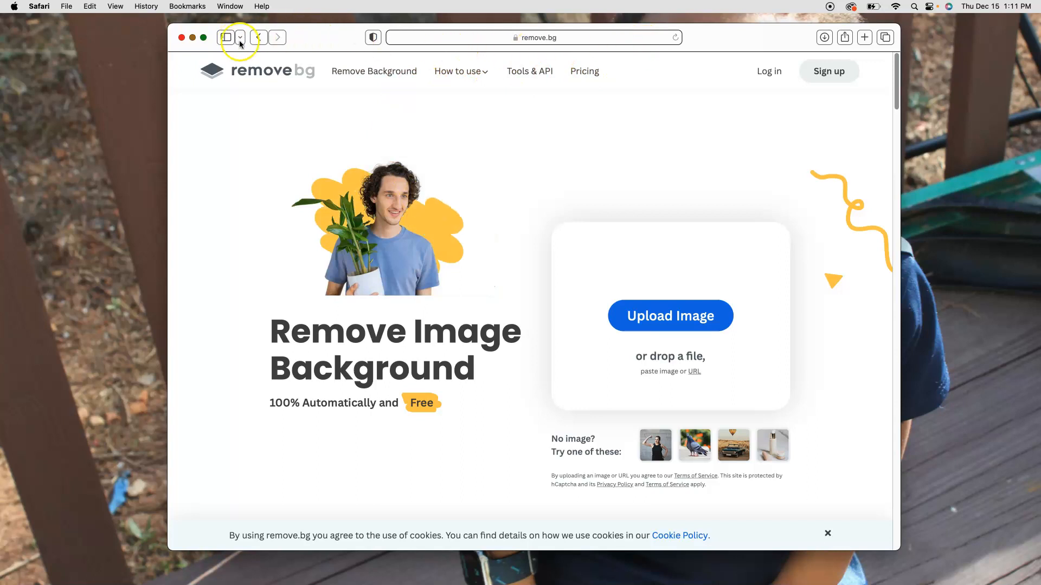
Open a new browser tab beside remove.bg and search the web for "elephant clipart"
click(675, 37)
drag(678, 38, 627, 42)
mouse_move(696, 42)
mouse_down()
mouse_move(643, 53)
mouse_move(706, 36)
mouse_up()
click(732, 53)
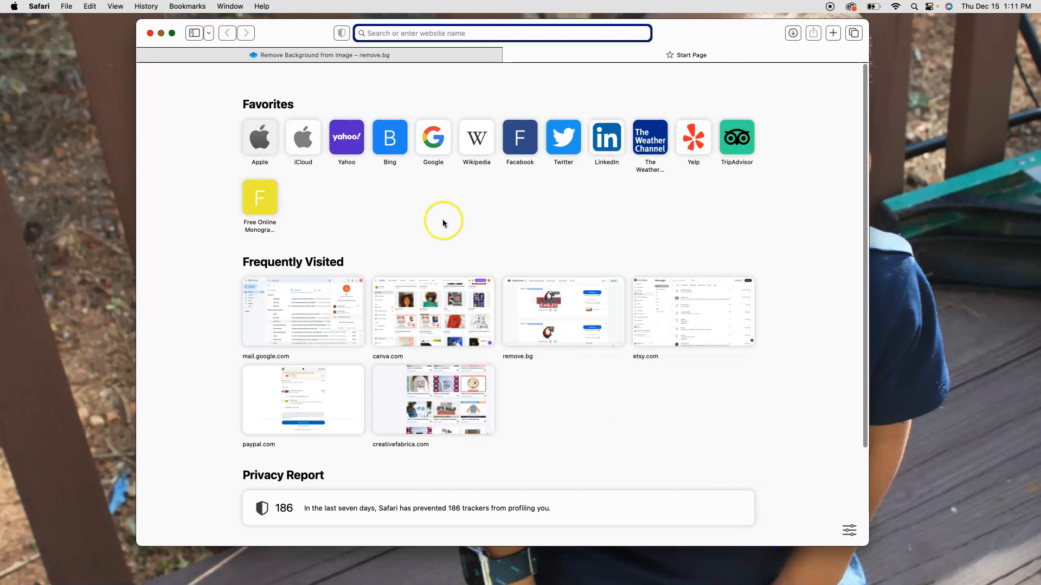
click(414, 33)
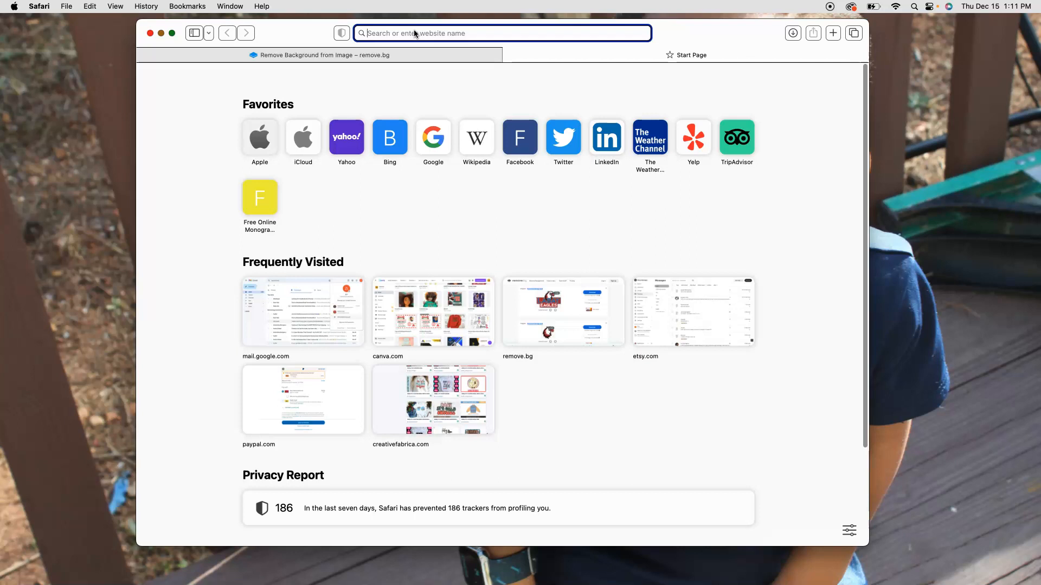
text(n eleph)
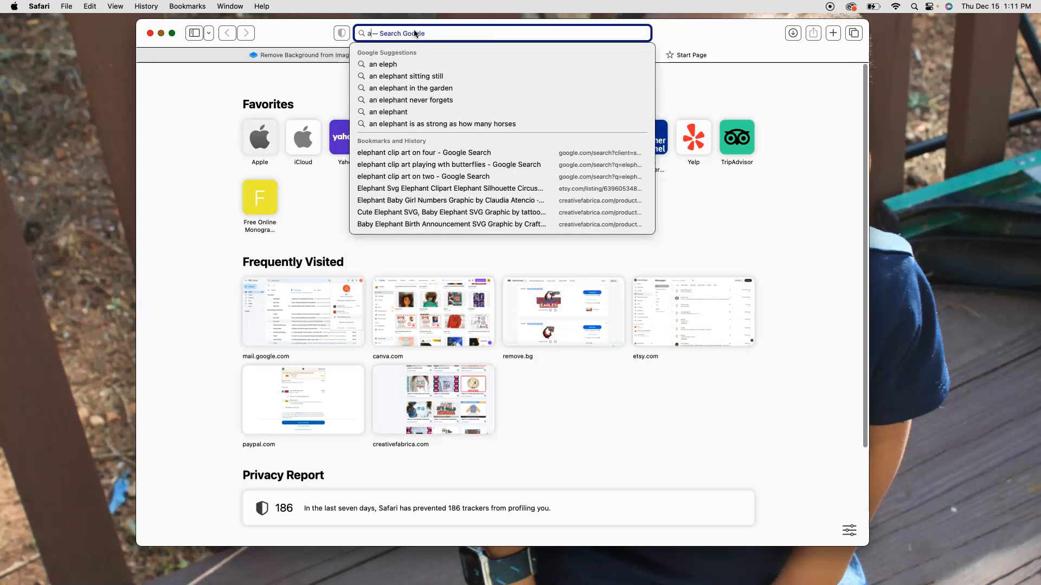
key(BackSpace)
key(BackSpace)
text(elephant )
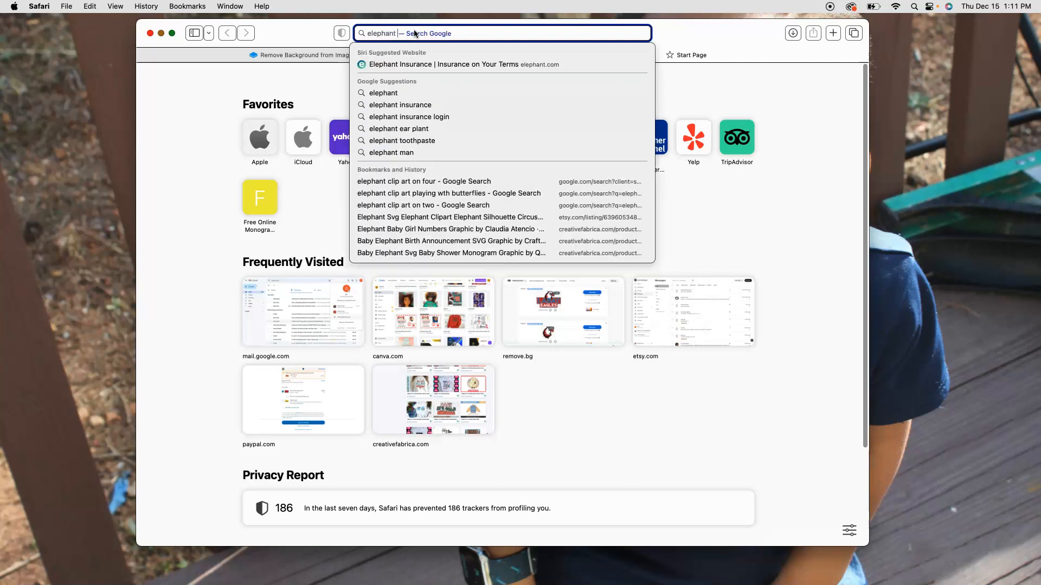
text(clipart)
key(Return)
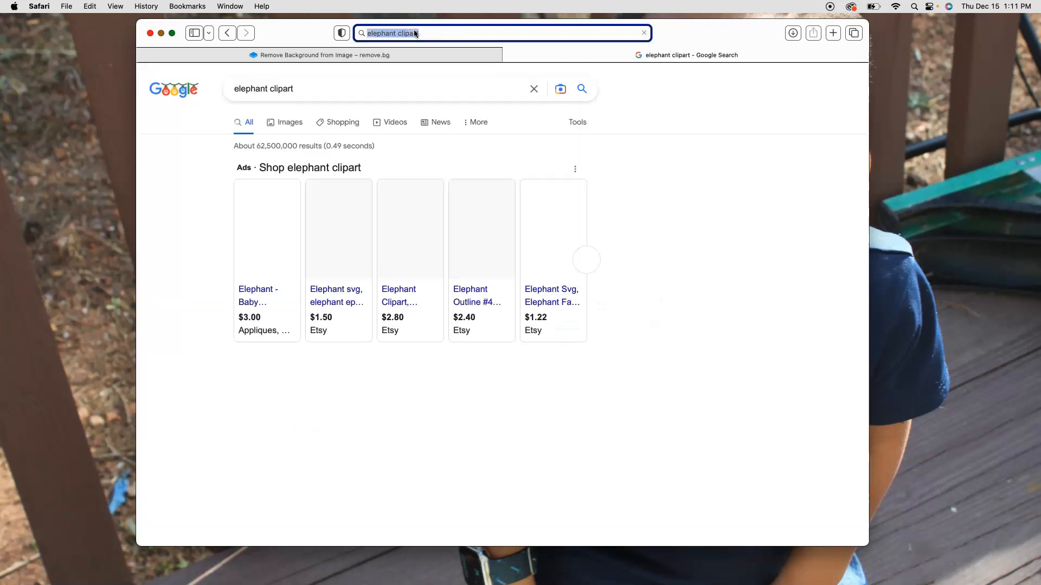
Switch to the image results for elephant clipart and browse through the pictures
click(287, 125)
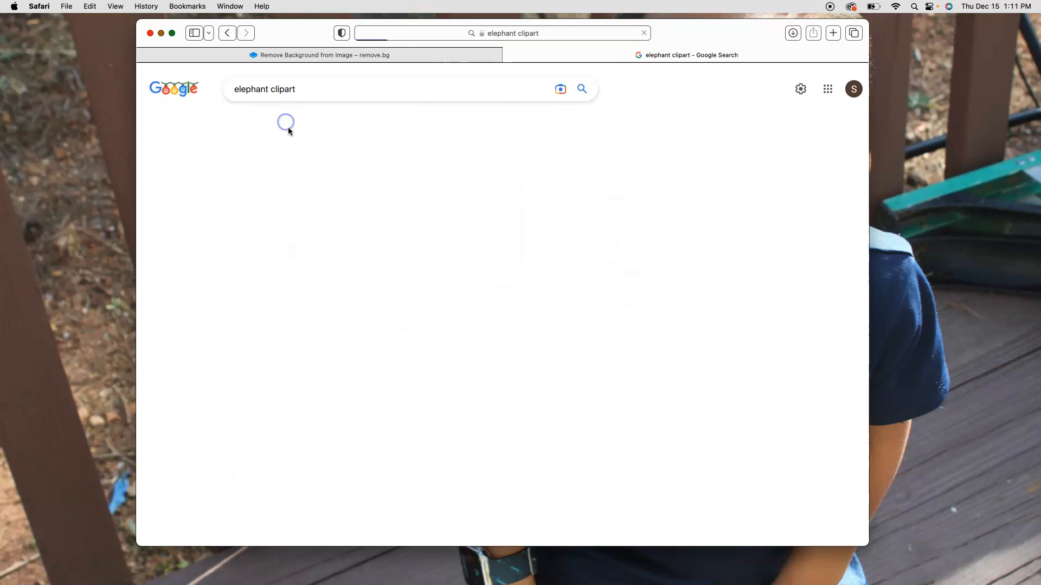
scroll(362, 303, down, 7)
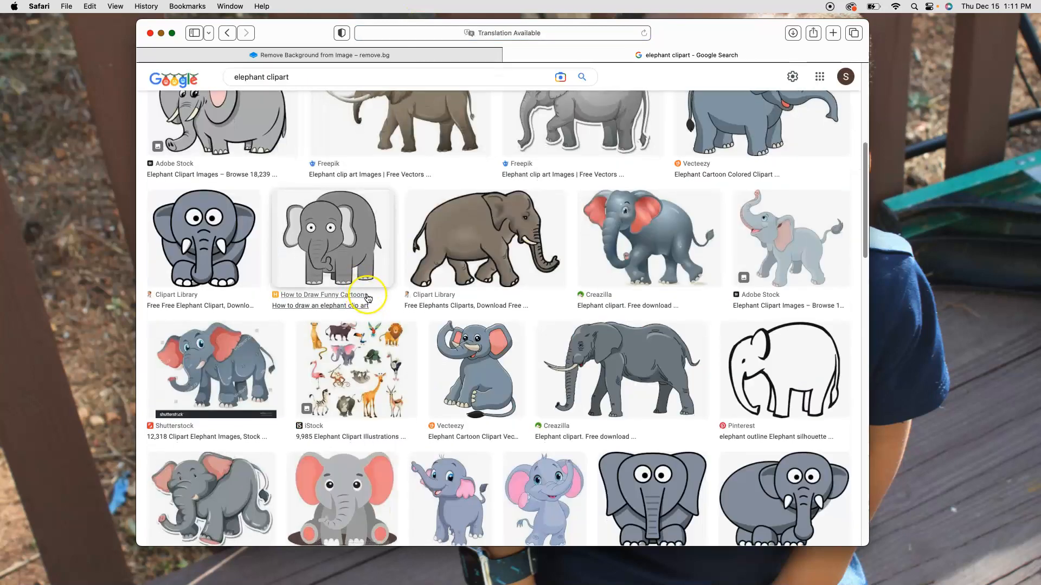
scroll(367, 297, down, 13)
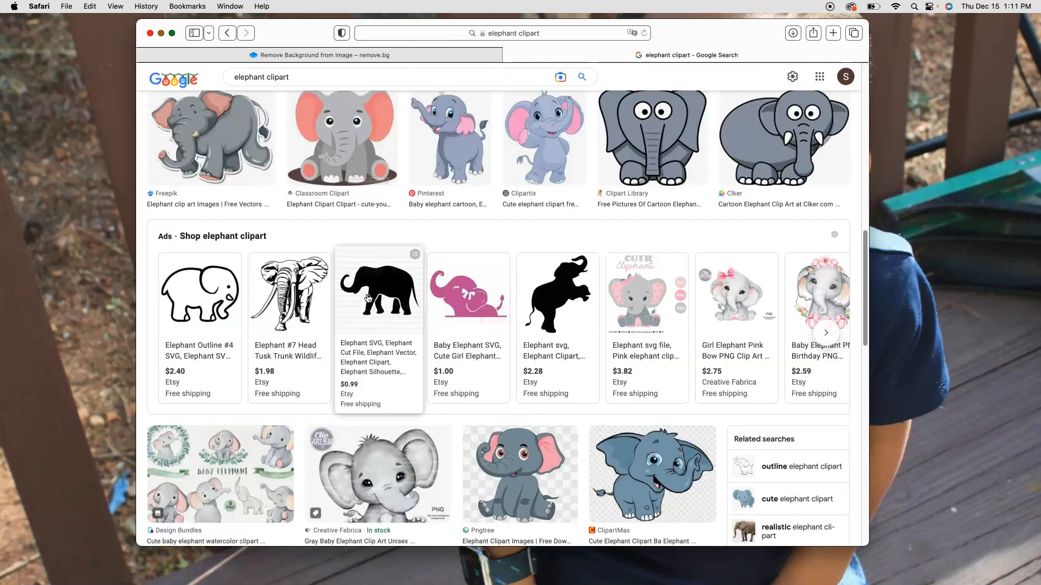
scroll(368, 298, down, 15)
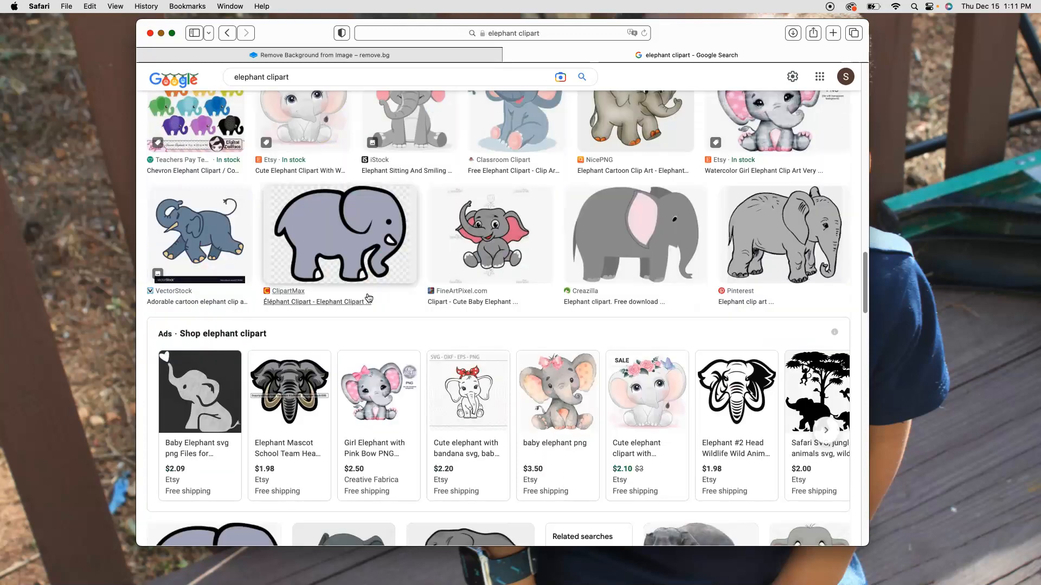
scroll(369, 298, down, 12)
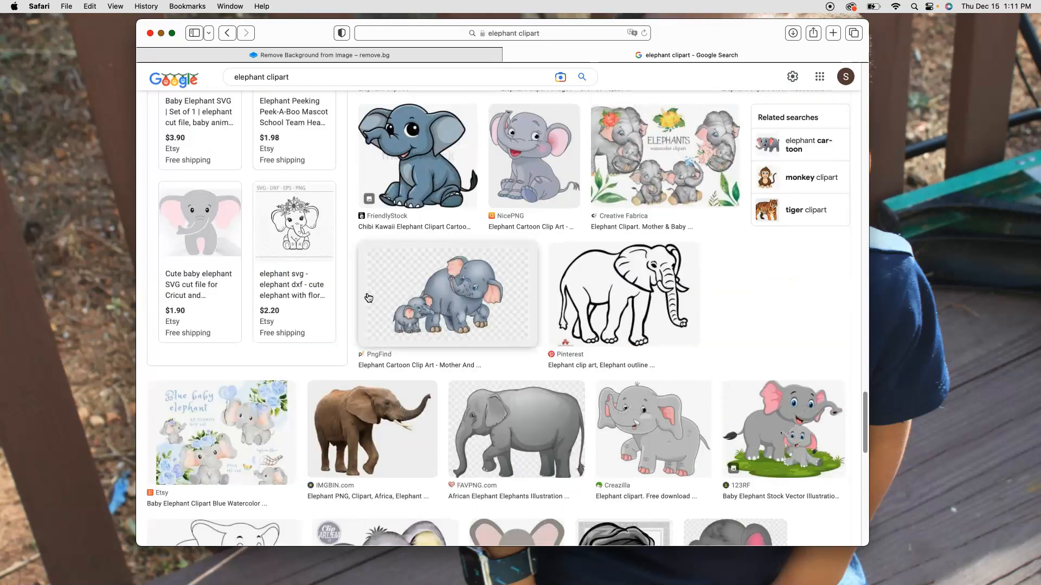
scroll(367, 298, up, 20)
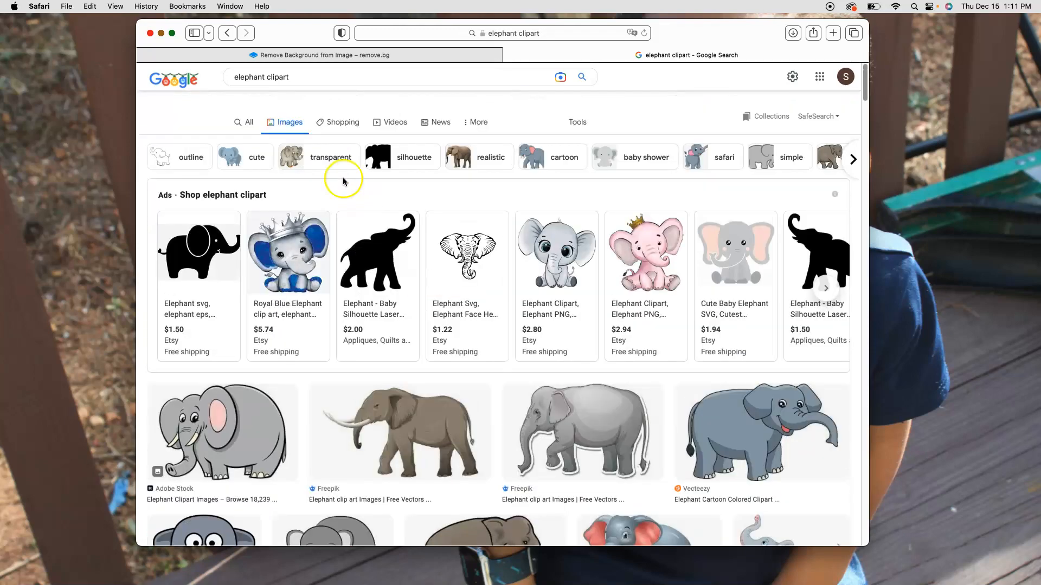
Replace the image search with "jaydayoungan wallpaper", picked from the search suggestions
click(291, 86)
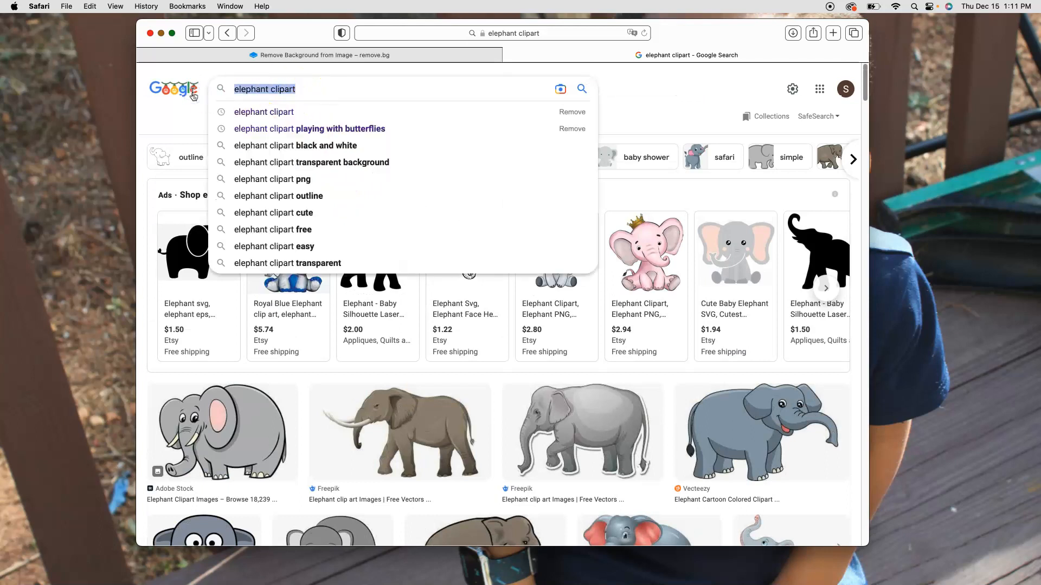
text(jayday)
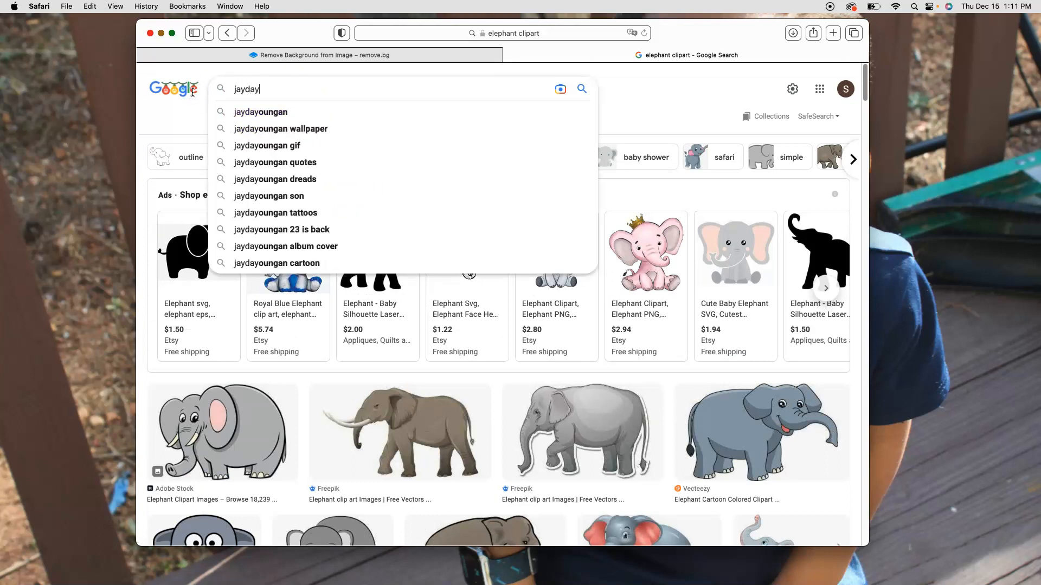
key(Up)
key(Return)
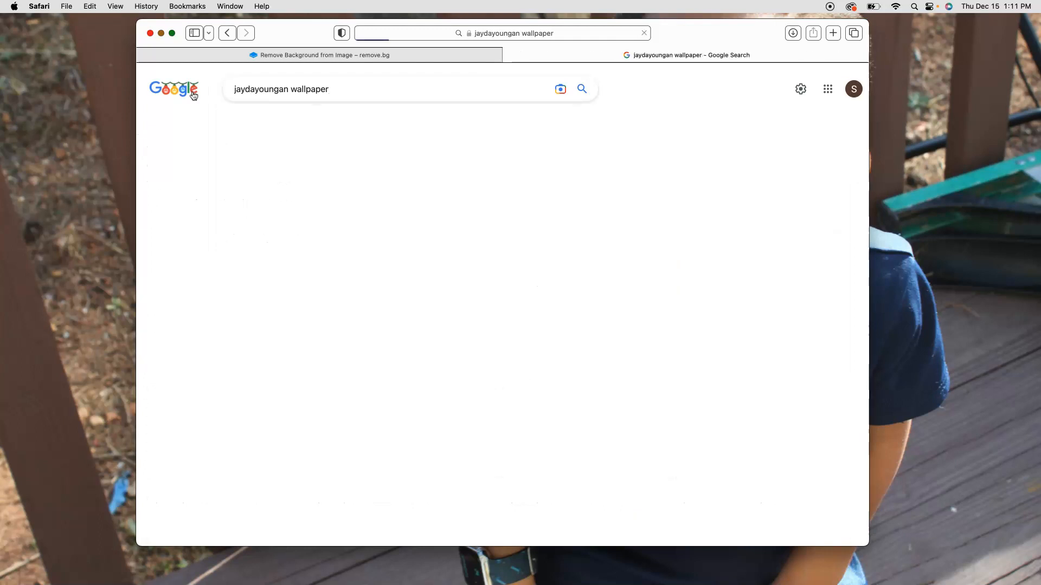
click(265, 99)
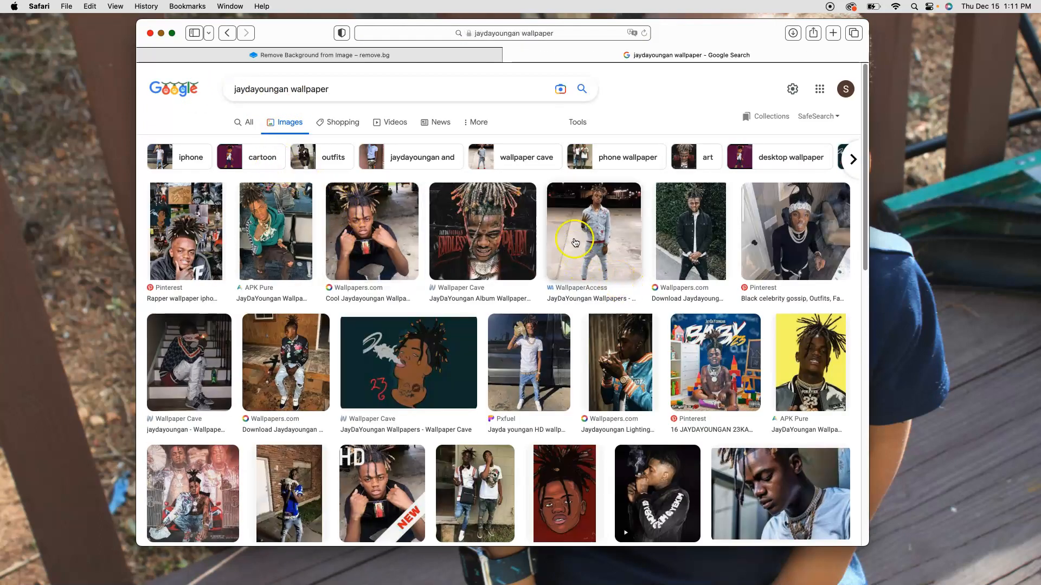
Open the WallpaperAccess picture of the rapper in a denim outfit and save the image to Downloads
click(593, 224)
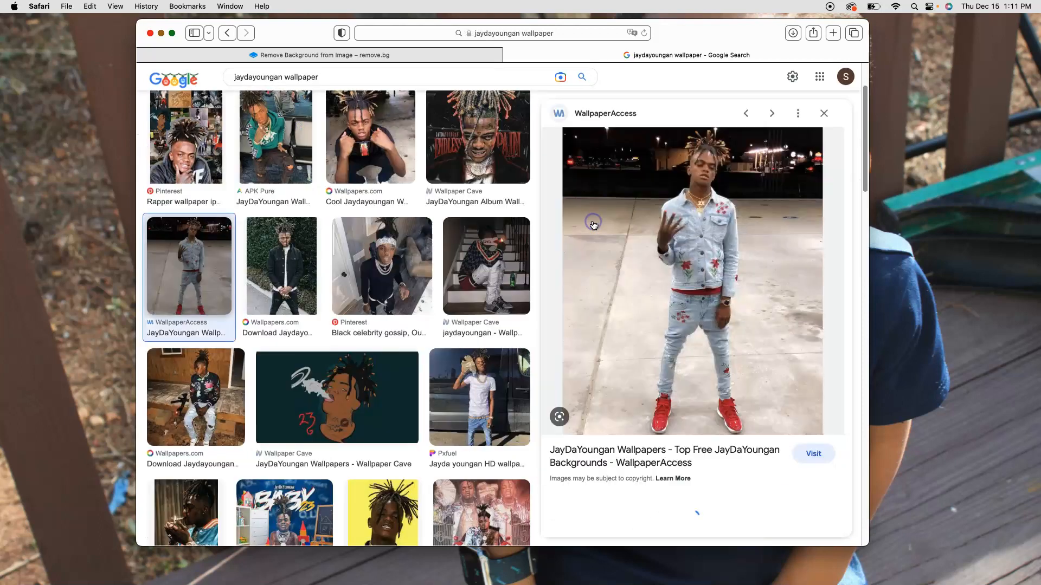
right_click(639, 184)
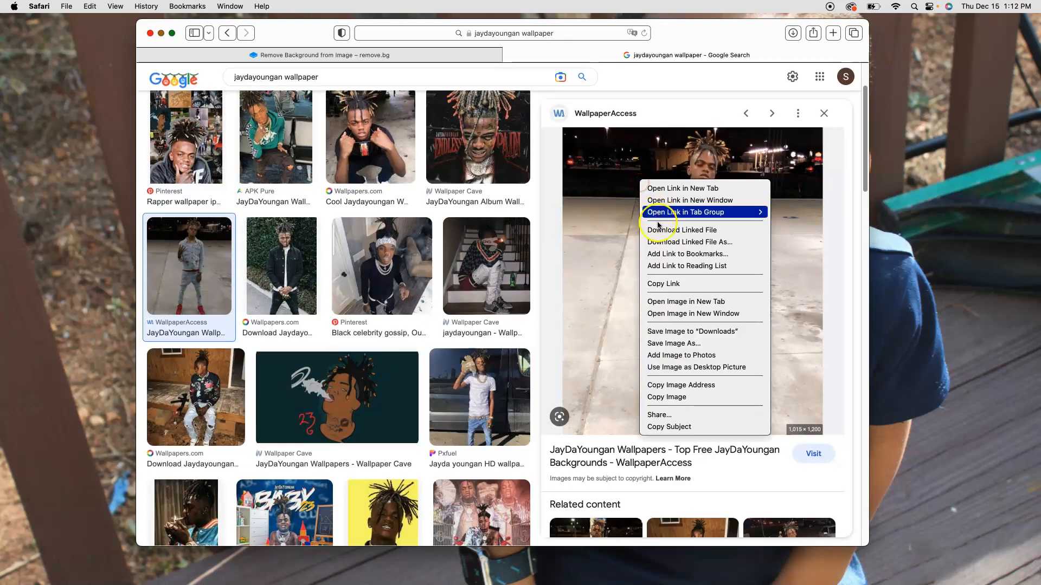
click(682, 332)
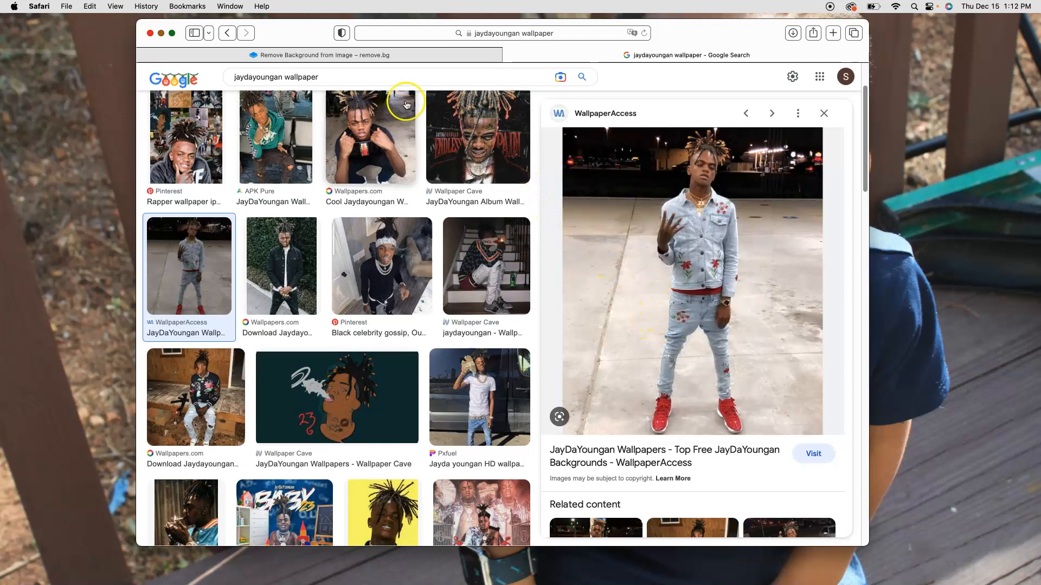
click(361, 57)
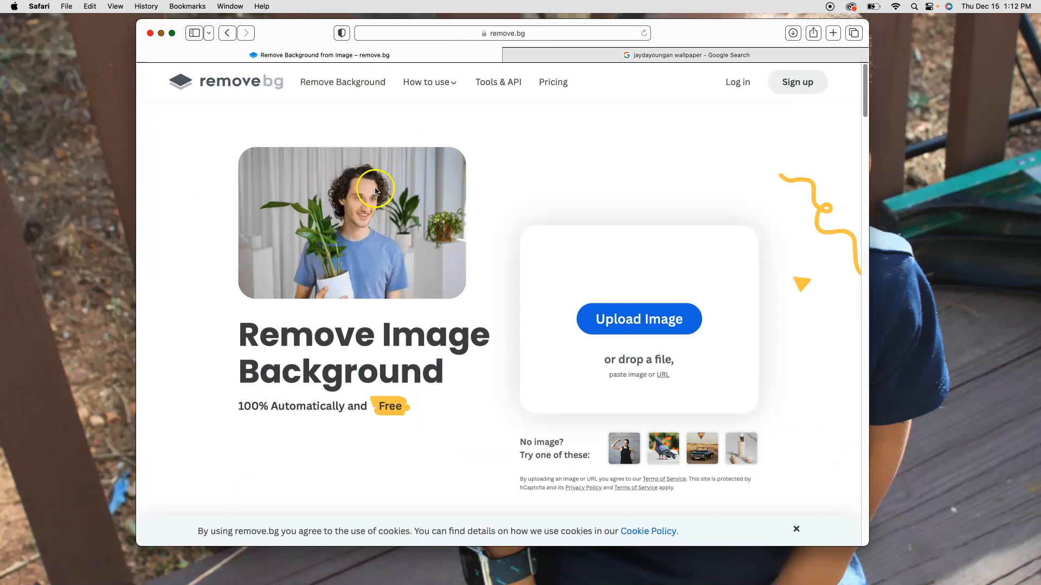
click(647, 325)
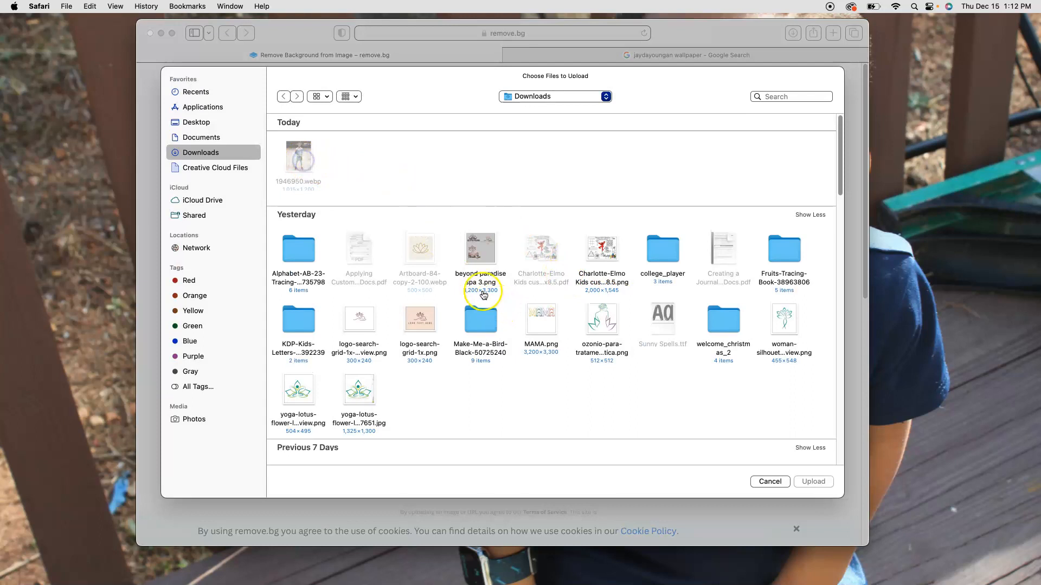
click(776, 482)
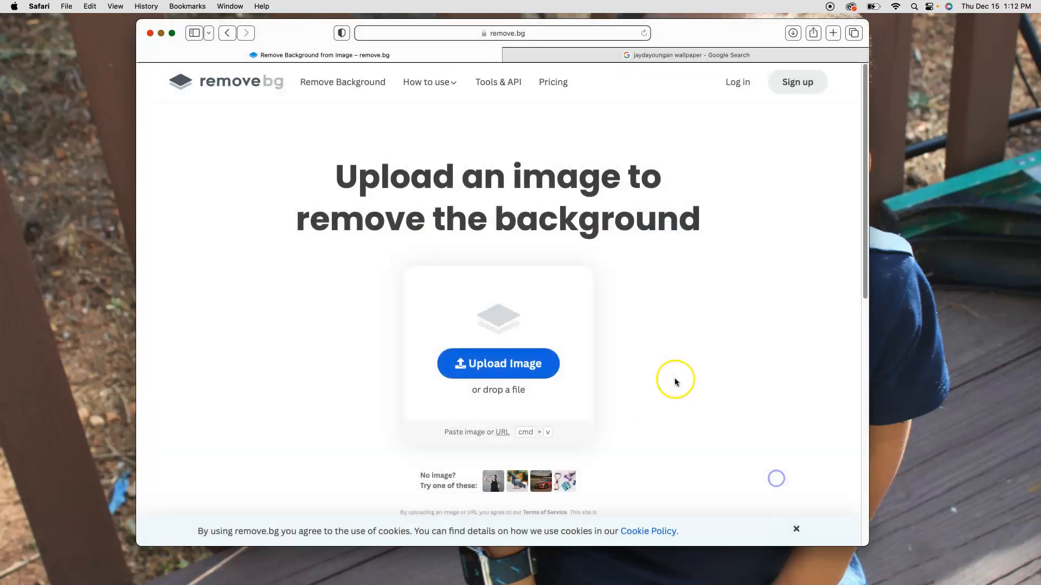
Return to the image results, open the Wallpapers.com garden photoshoot picture and save it to Downloads
click(571, 54)
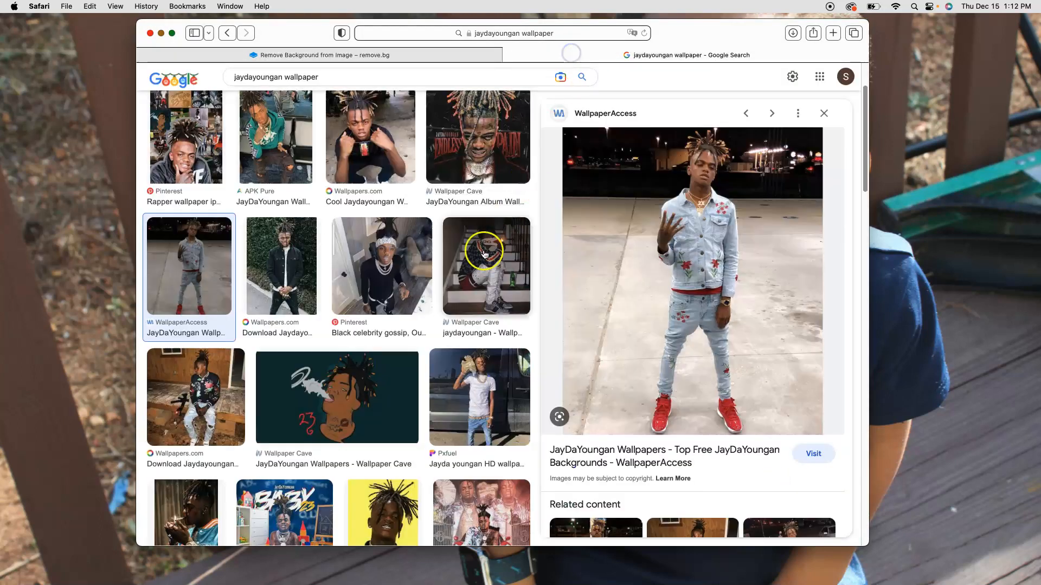
click(286, 259)
right_click(657, 190)
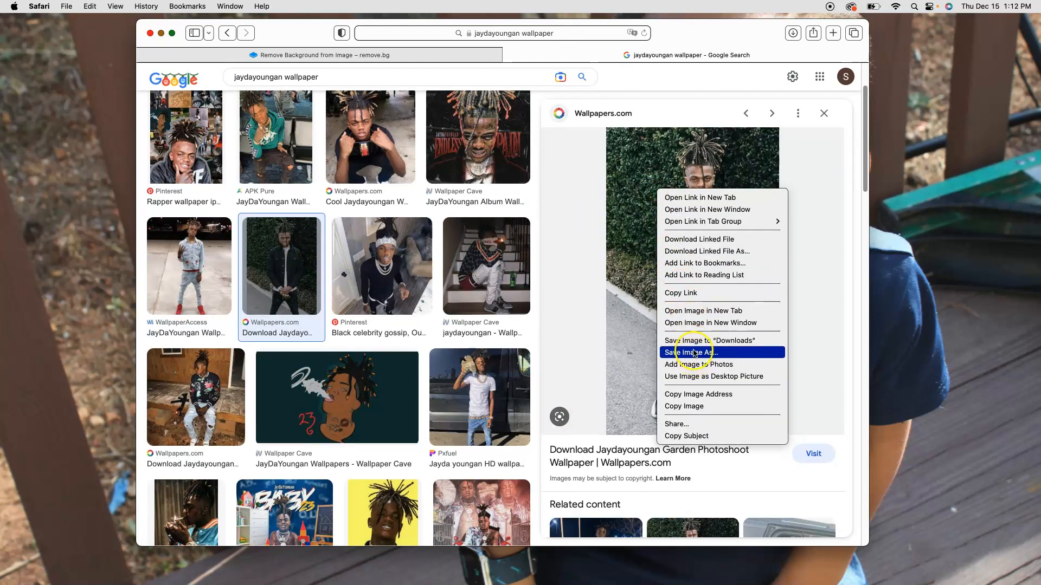
click(693, 341)
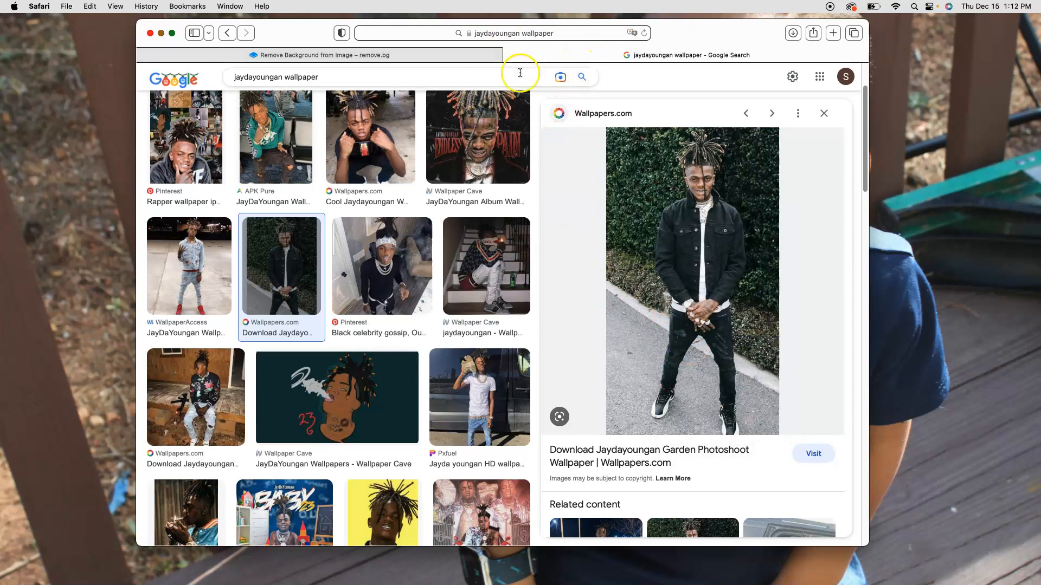
Upload the jaydayoungan-garden JPG from Downloads to remove.bg for background removal
click(396, 53)
click(498, 365)
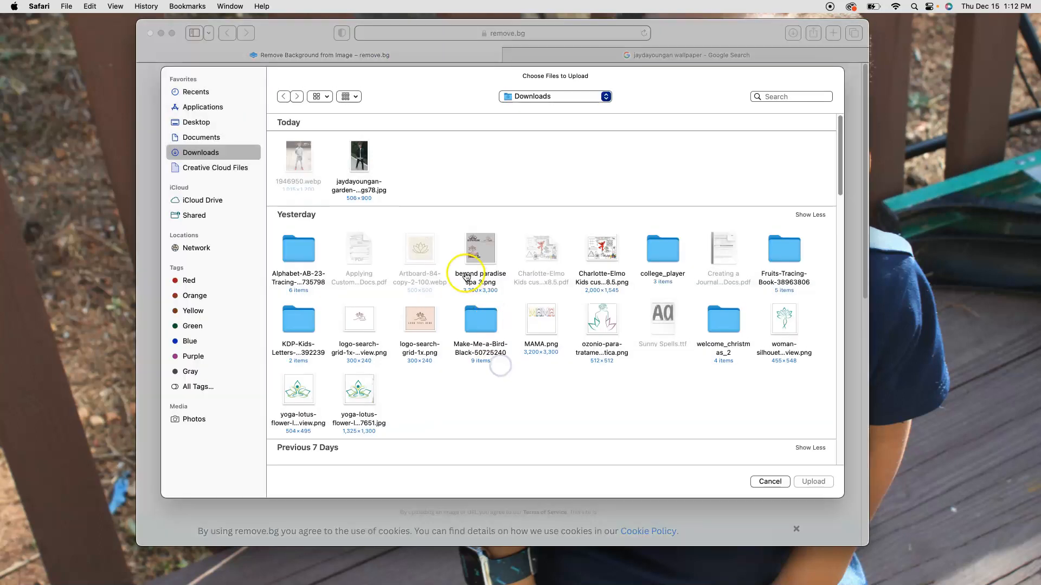
click(356, 157)
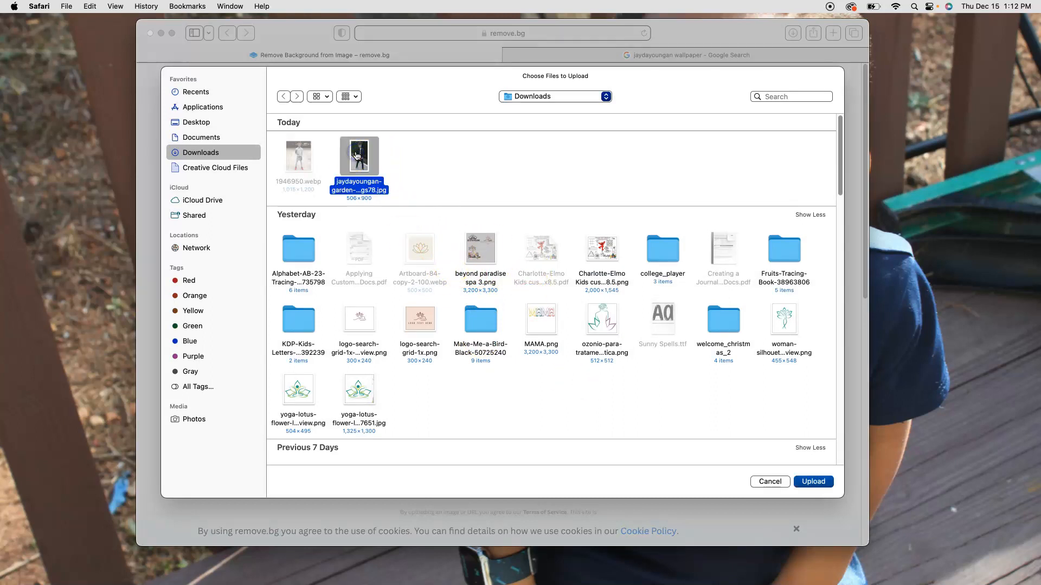
double_click(356, 156)
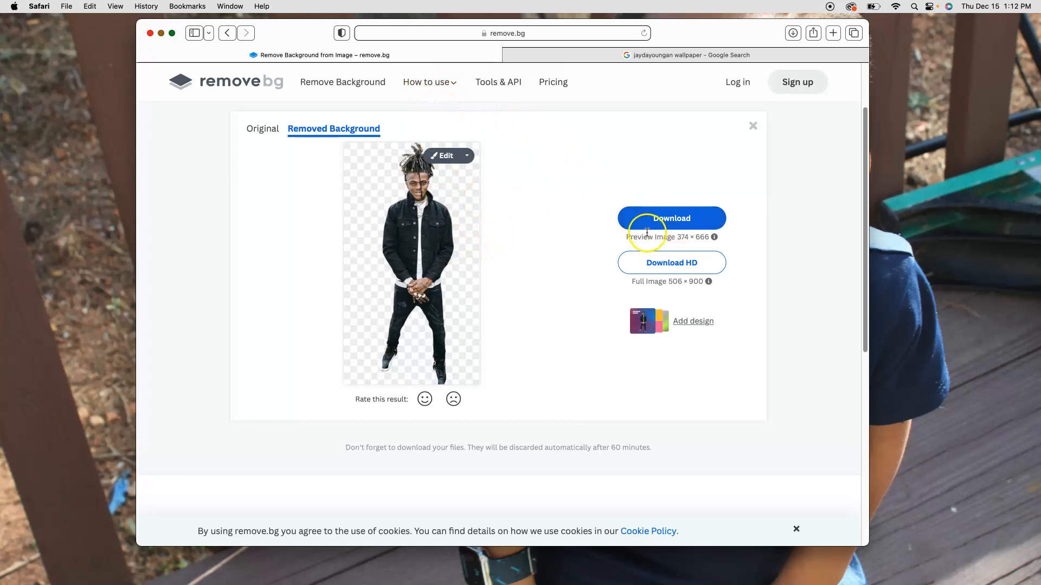
Download the preview-size cutout, view it in Preview, close it and return to the remove.bg result
click(672, 218)
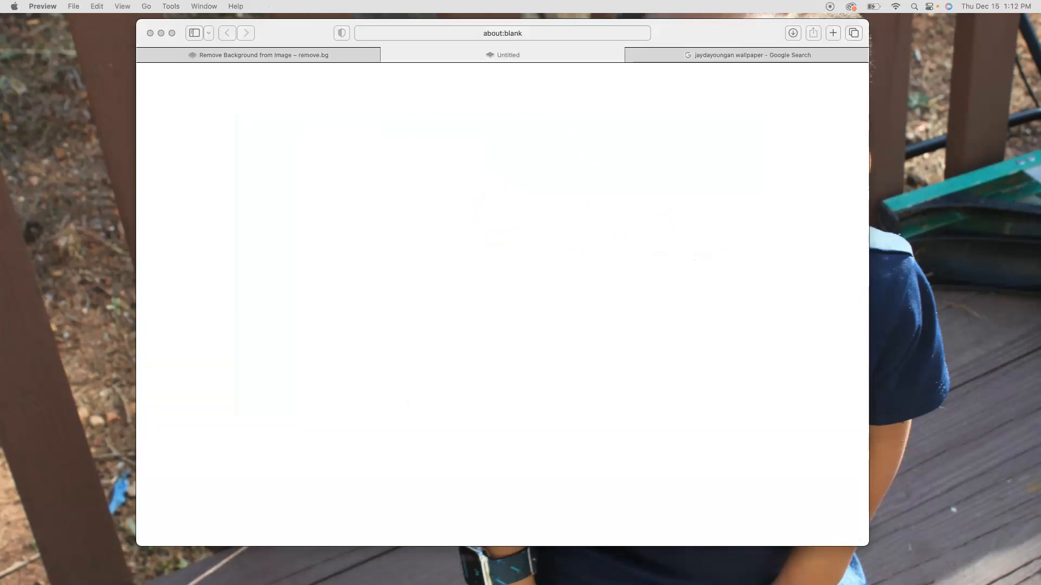
drag(0, 160, 203, 105)
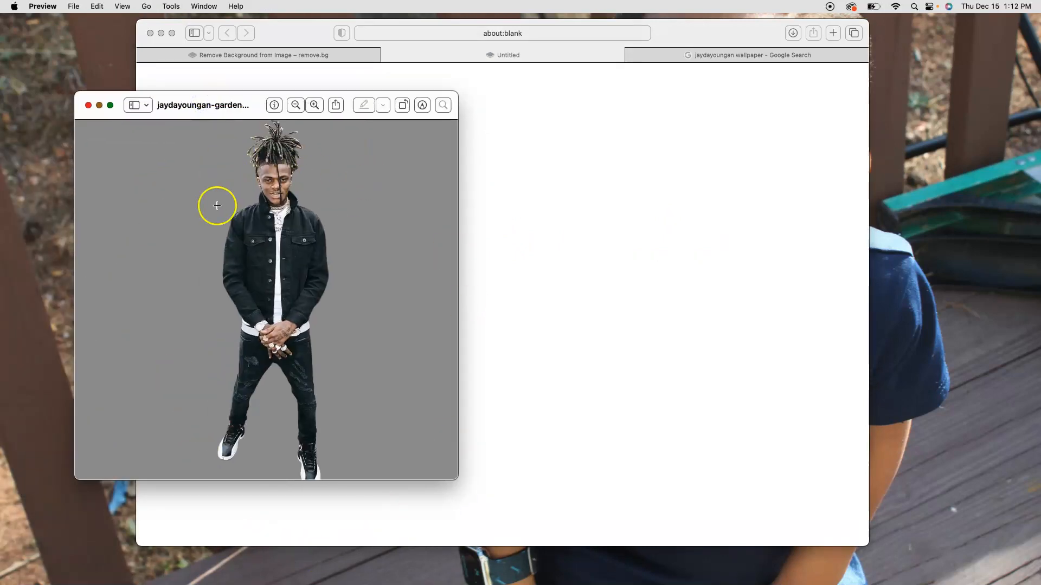
click(88, 106)
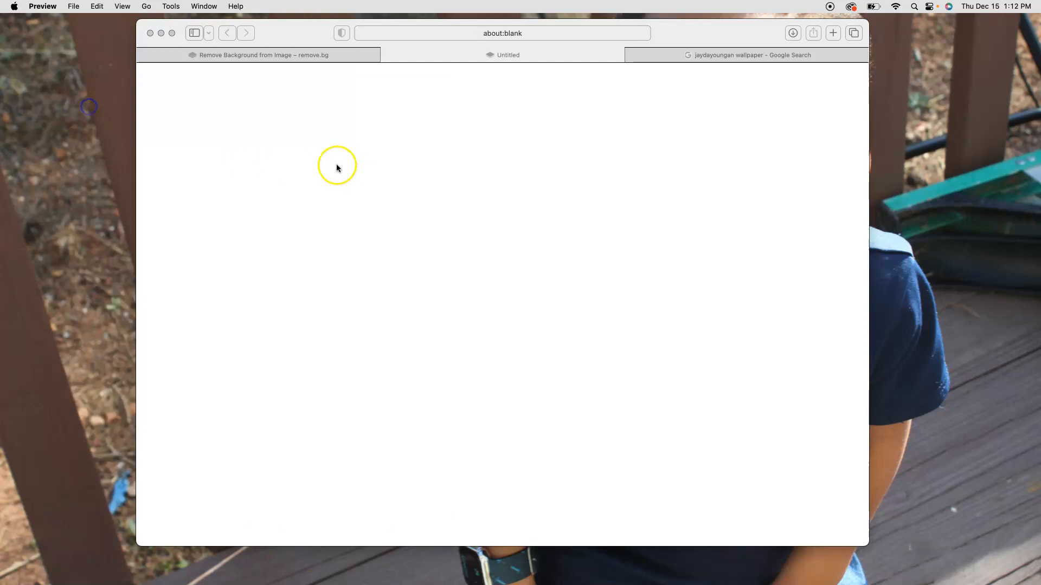
click(387, 56)
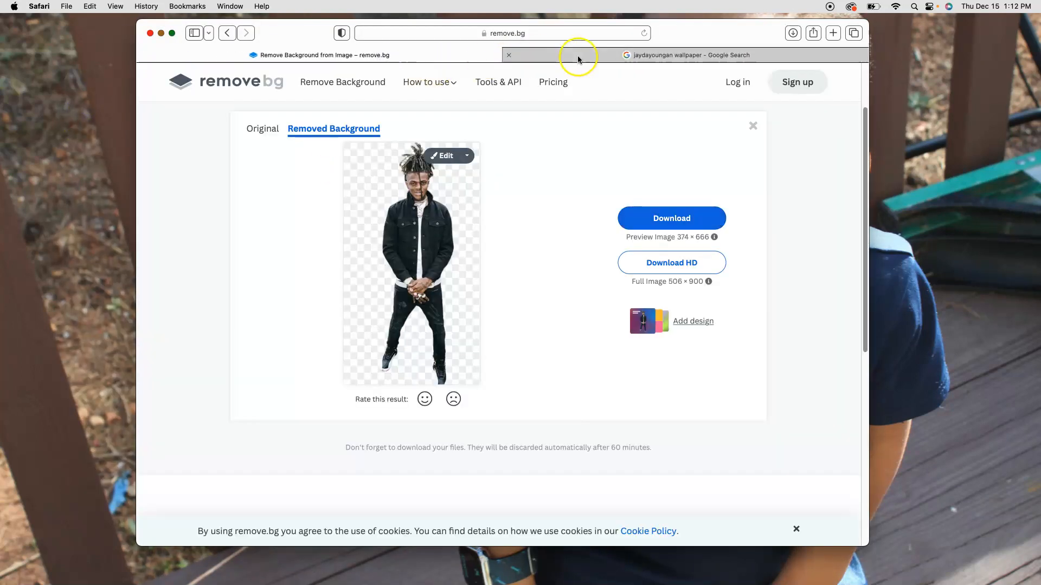
Switch to the image results tab and load convertio.com there
click(564, 56)
click(535, 33)
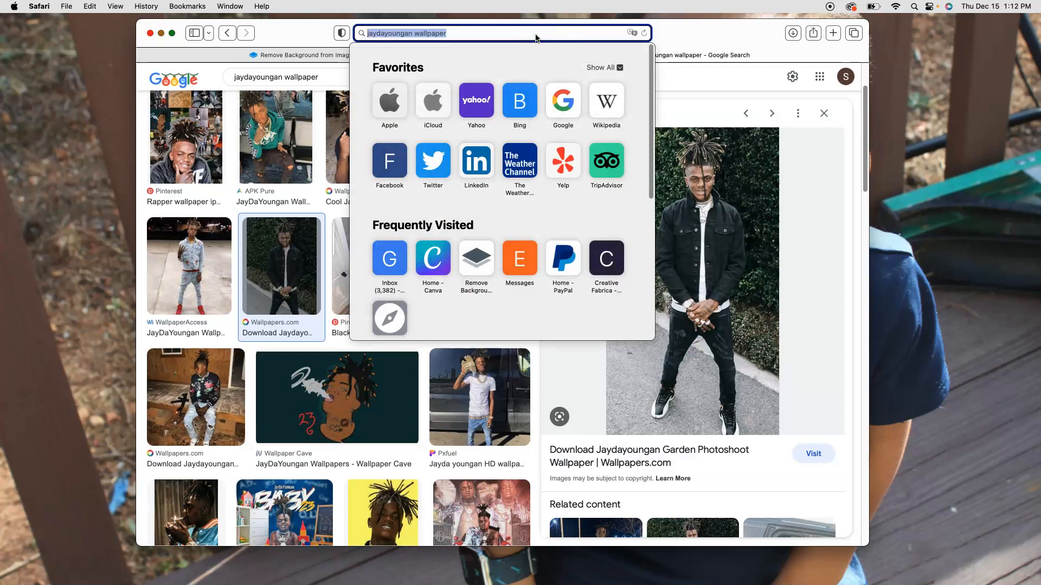
text(conver)
text(tip)
key(BackSpace)
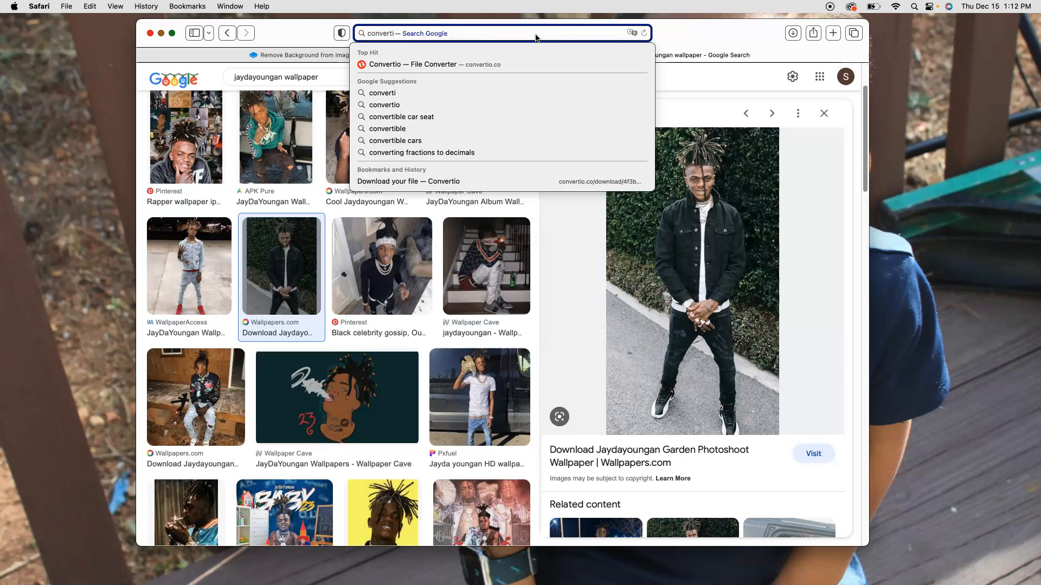
text(o.com)
key(Return)
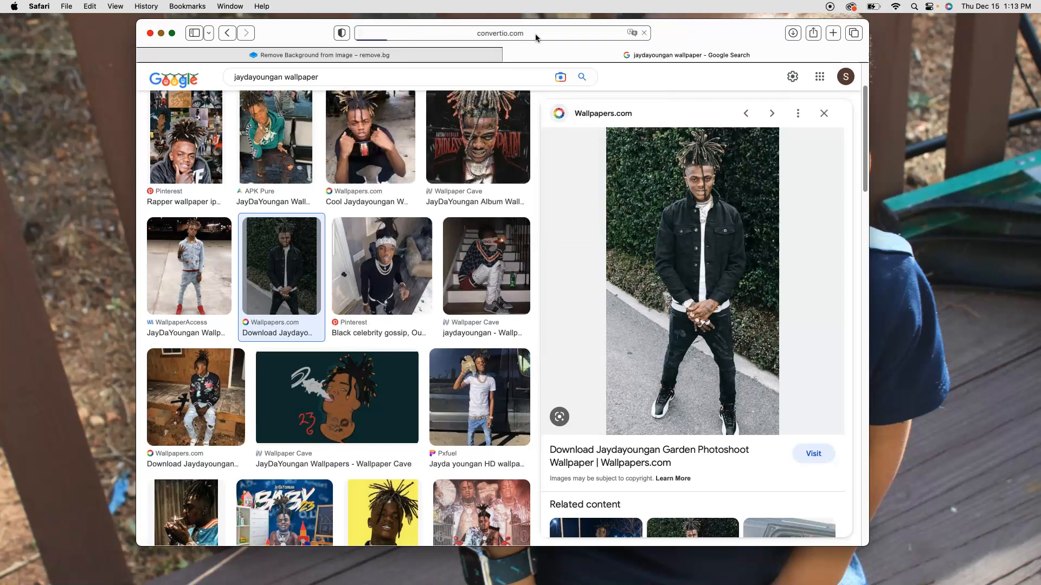
Open the file converter at convertio.co, rate the PNG to PDF quality five stars and dismiss the rating box
click(493, 35)
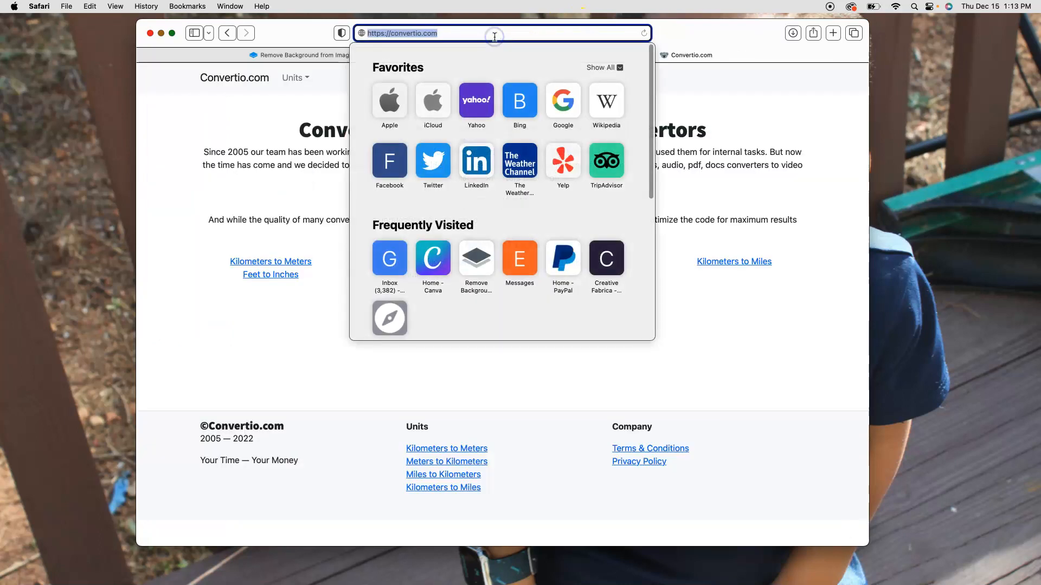
text(cov)
key(BackSpace)
text(n)
key(Return)
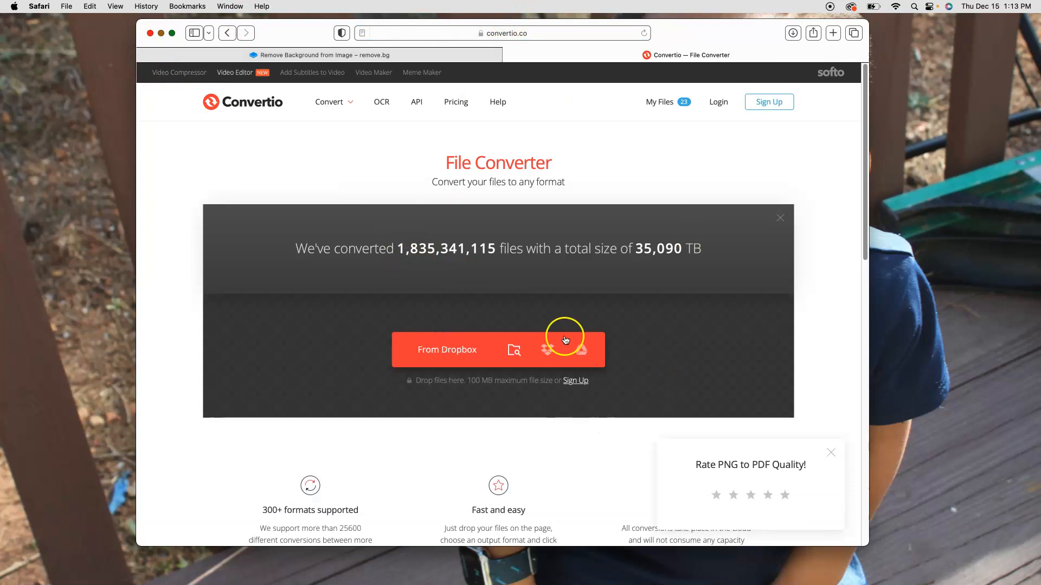
click(786, 495)
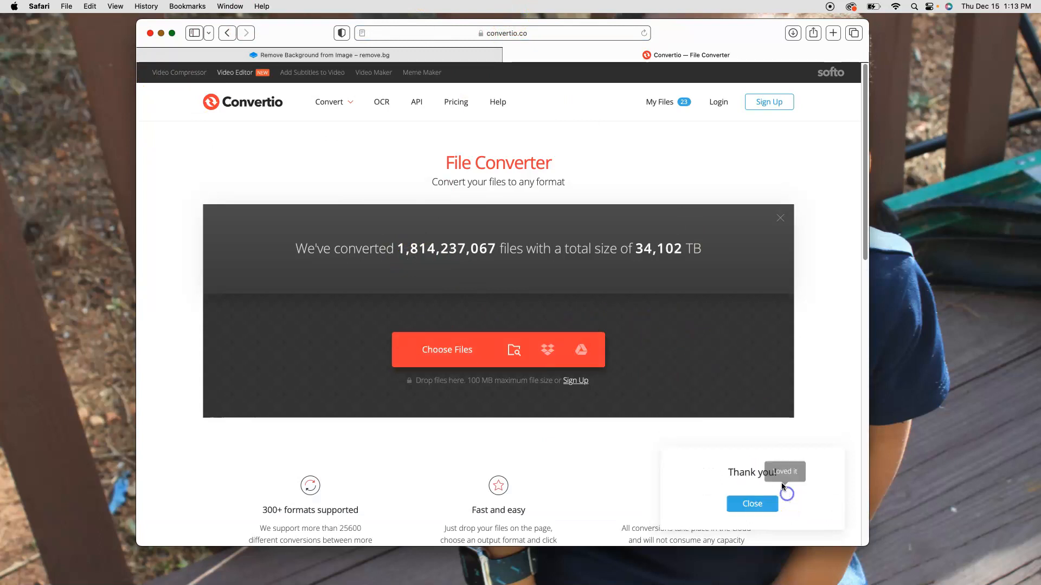
click(736, 503)
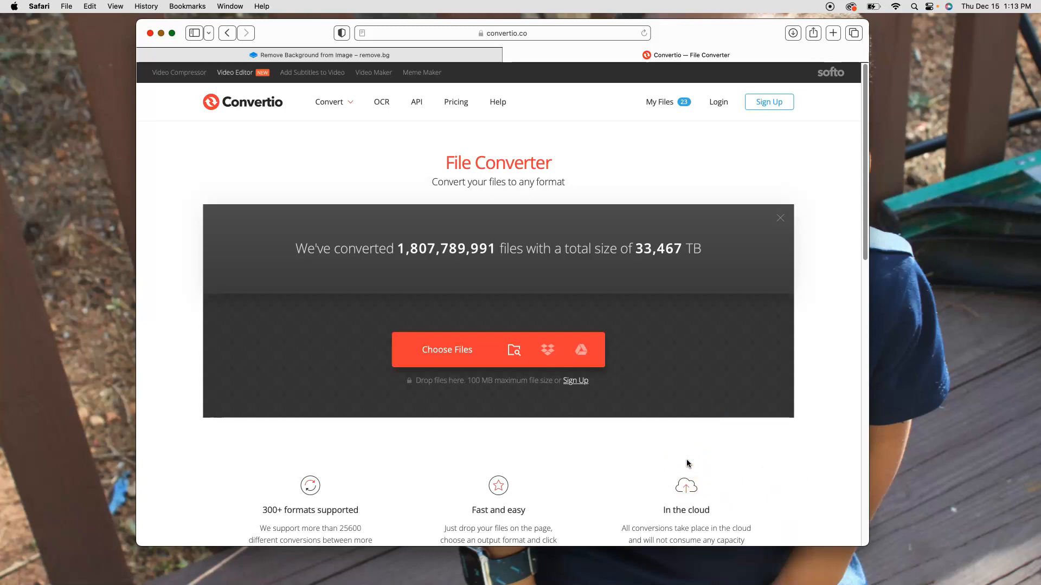
Upload 1946950.webp from Downloads to Convertio and convert it to PNG
click(436, 347)
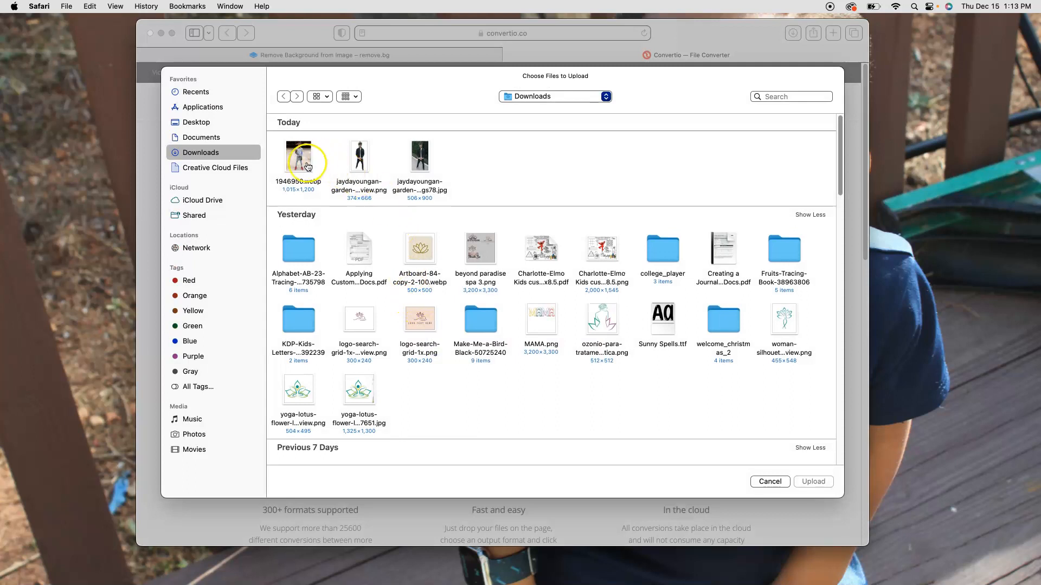
click(306, 166)
double_click(305, 166)
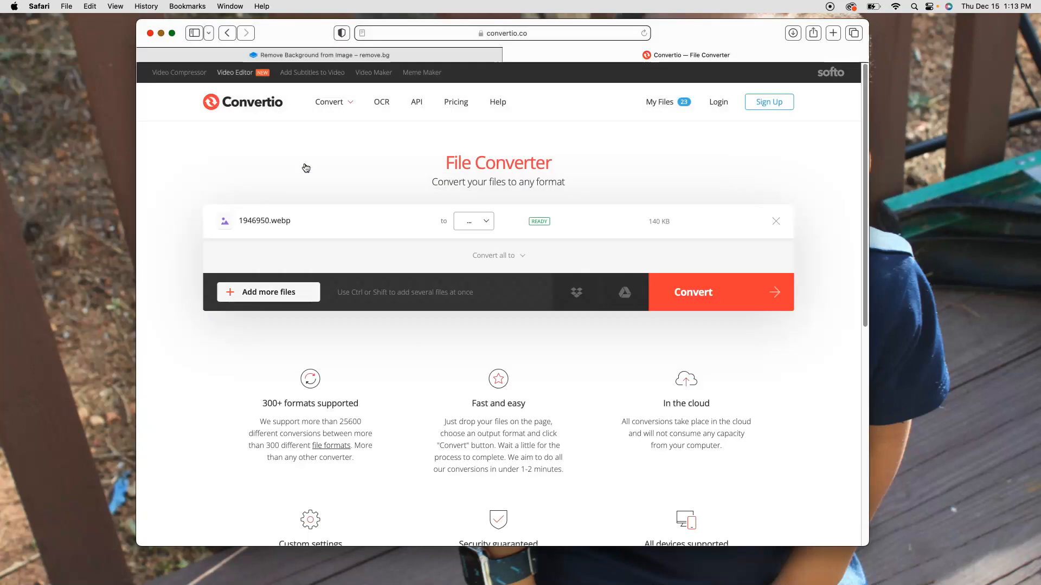
click(470, 221)
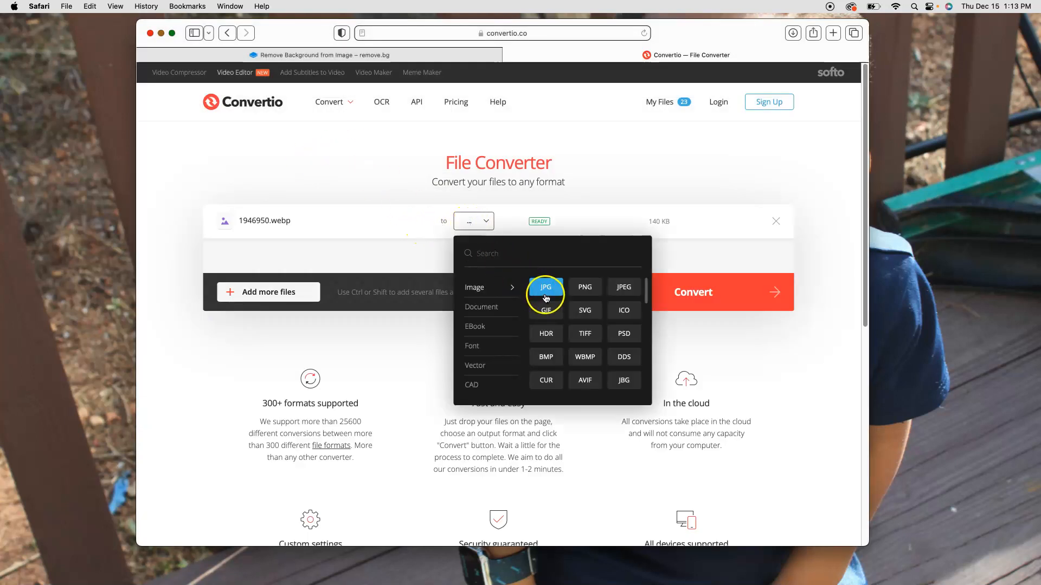
mouse_move(524, 385)
mouse_move(515, 290)
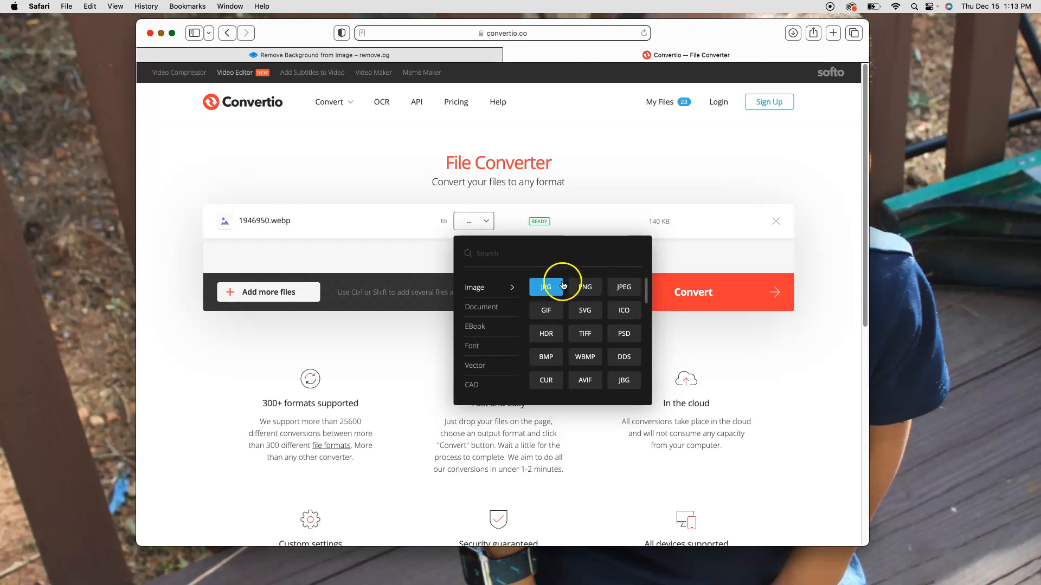
click(581, 286)
click(707, 293)
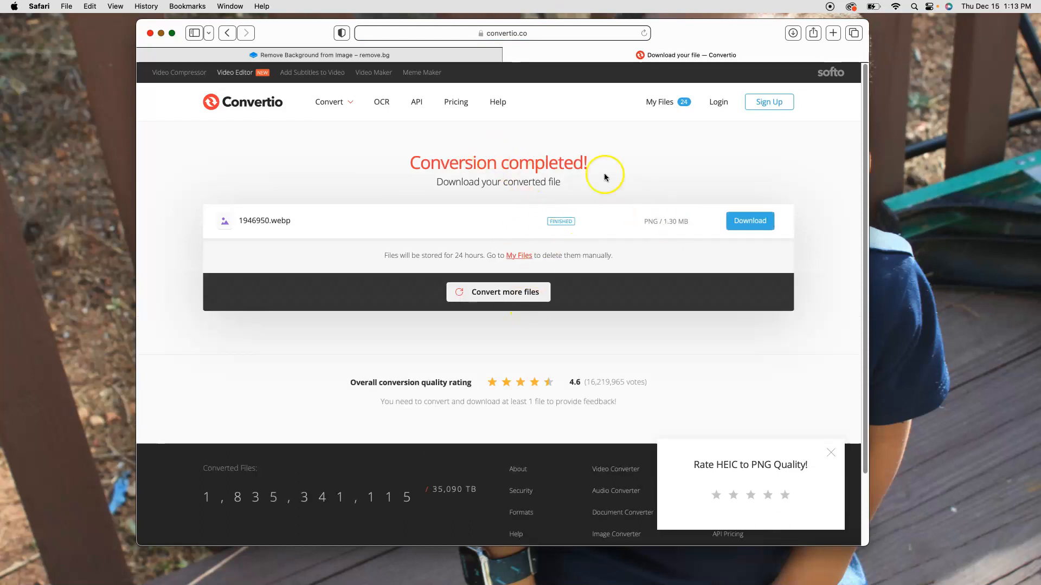
Download the converted 1946950.png, view it in Preview, reopen it from the downloads list and close it again
click(758, 222)
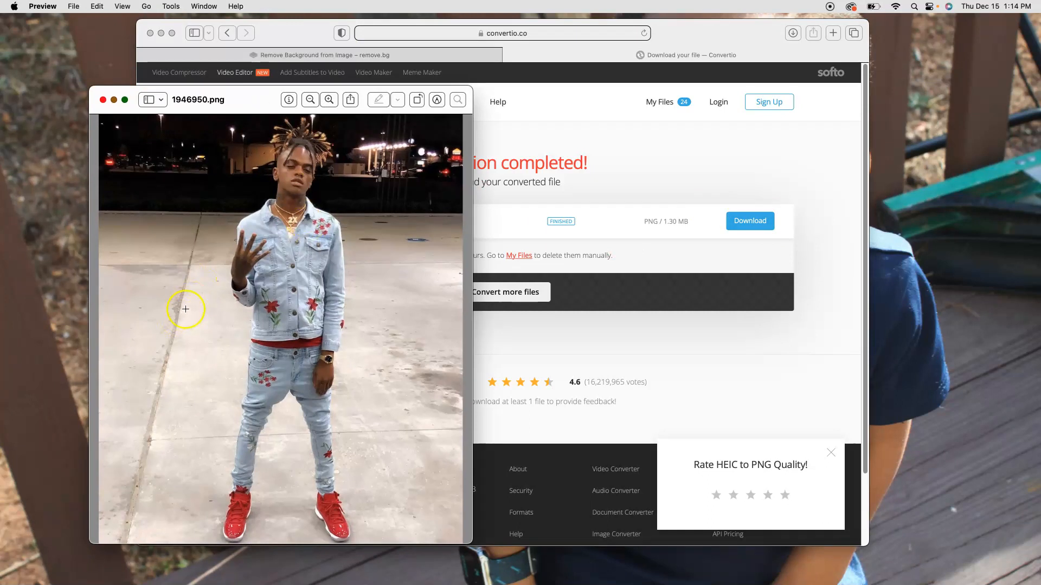
click(103, 99)
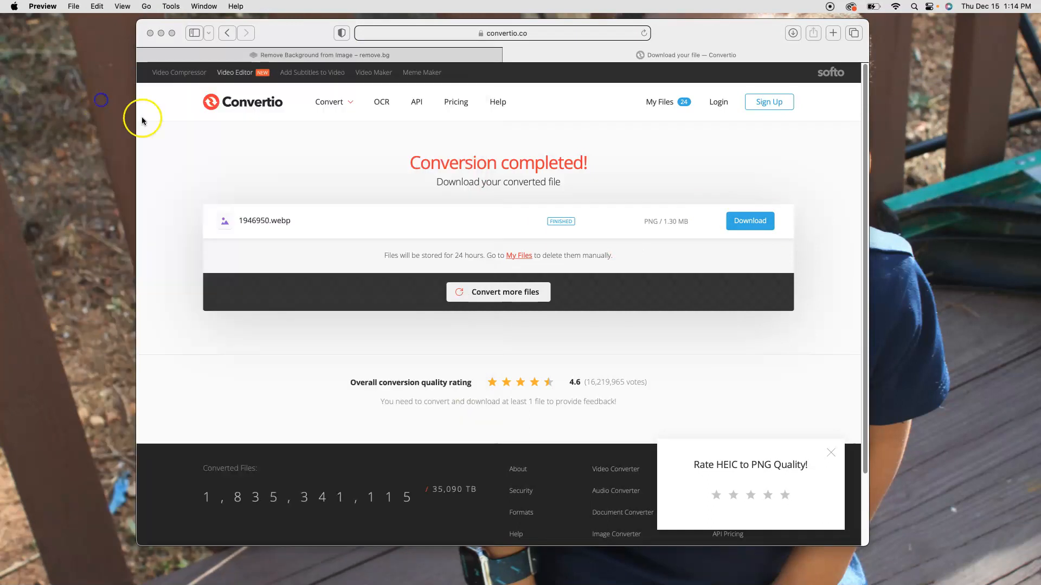
click(792, 32)
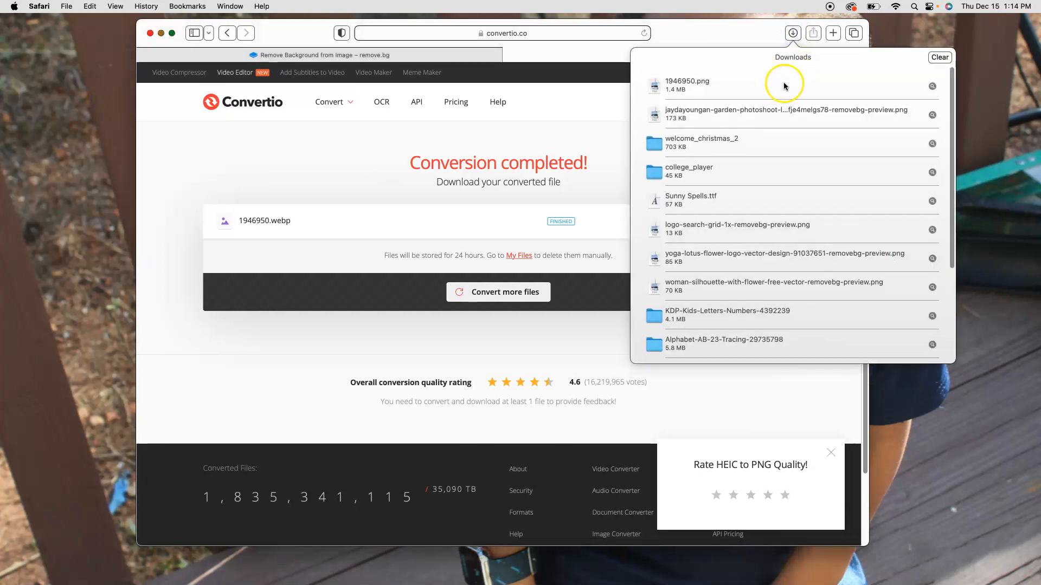
double_click(759, 87)
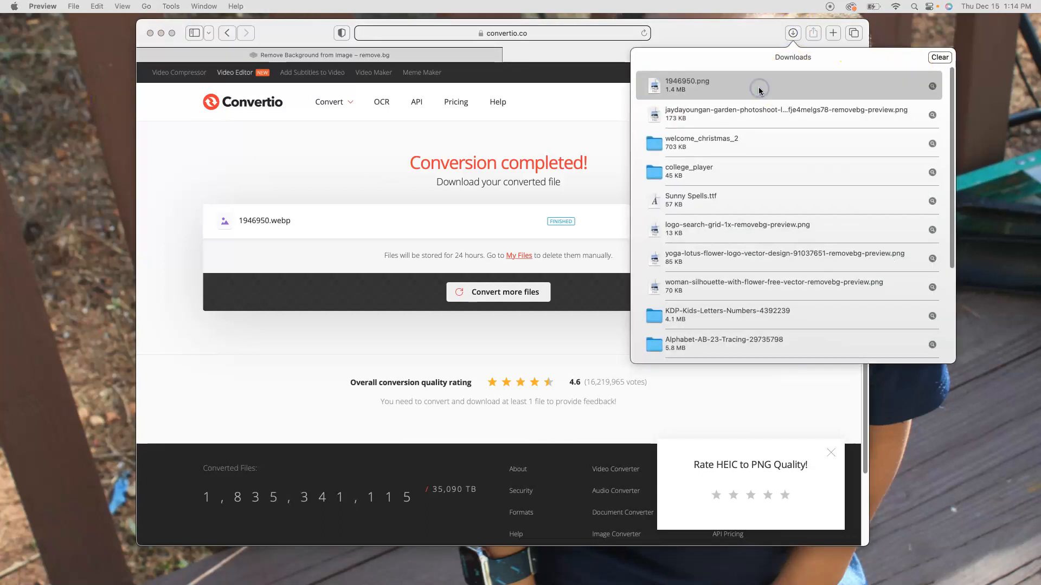
click(468, 121)
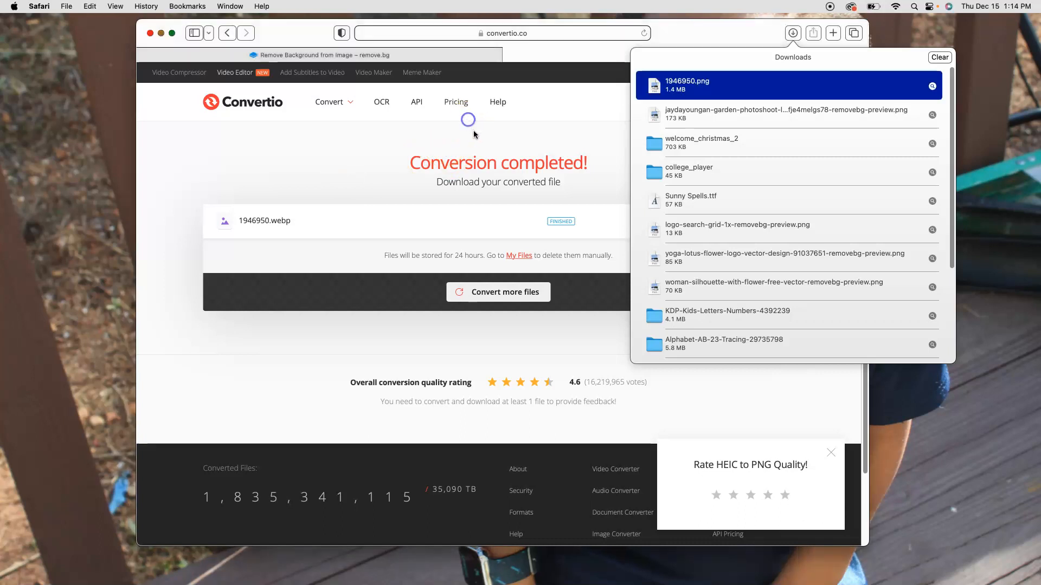
click(793, 33)
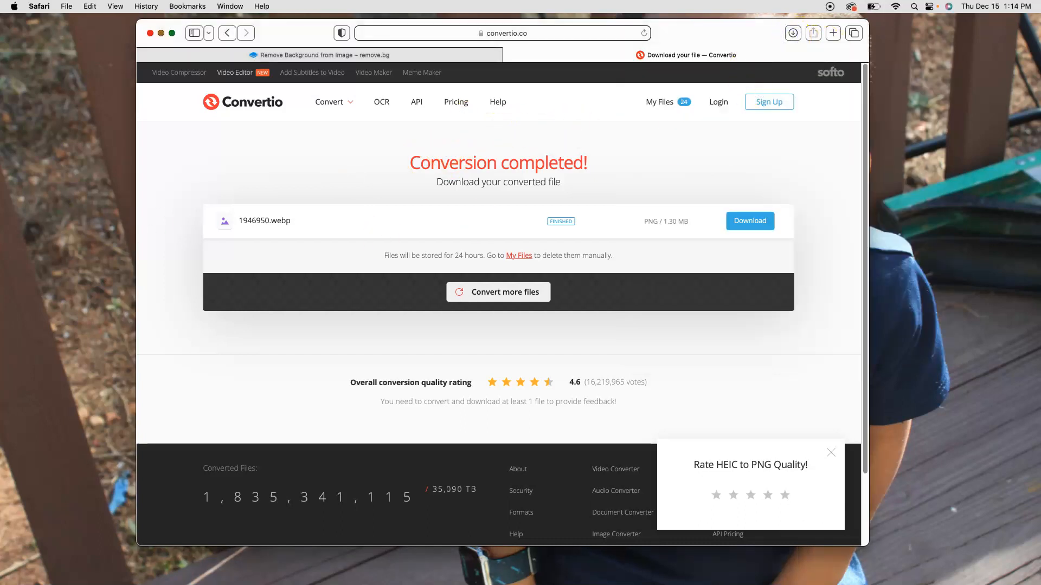
drag(0, 238, 287, 131)
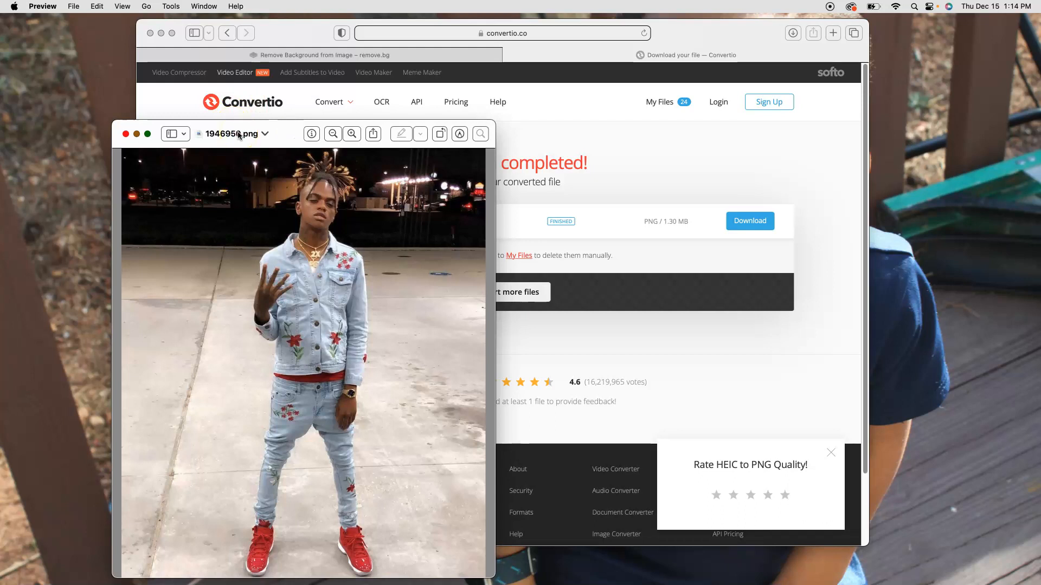
click(125, 134)
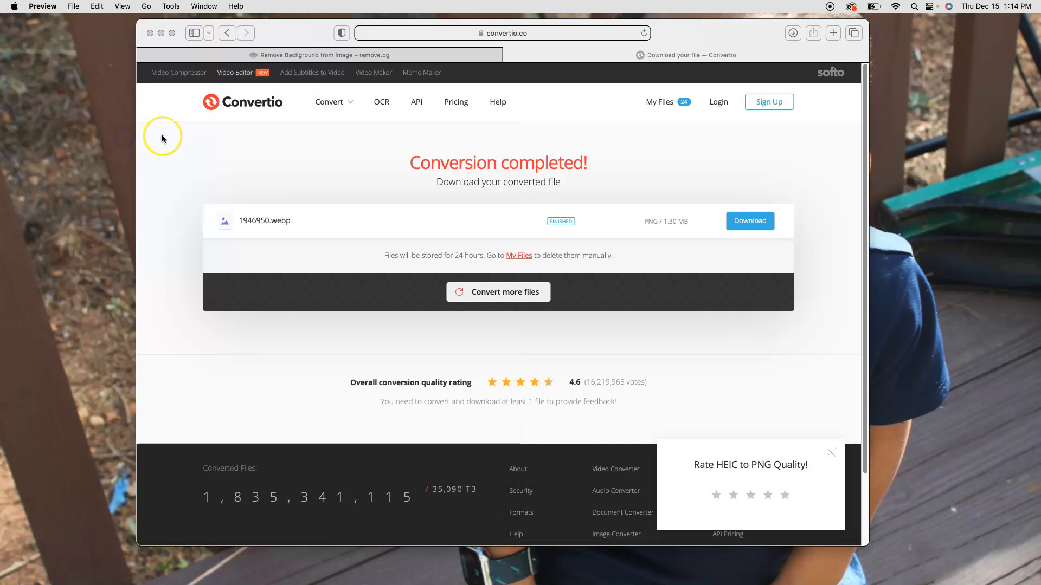
Start another conversion, upload the jaydayoungan-garden removebg-preview PNG from Downloads and convert it to SVG
click(477, 294)
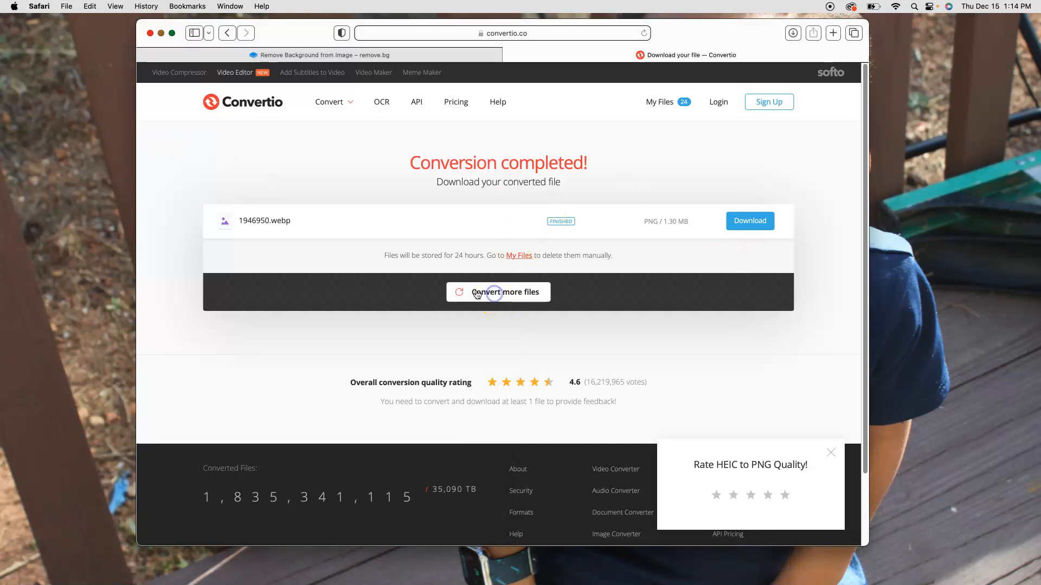
click(437, 352)
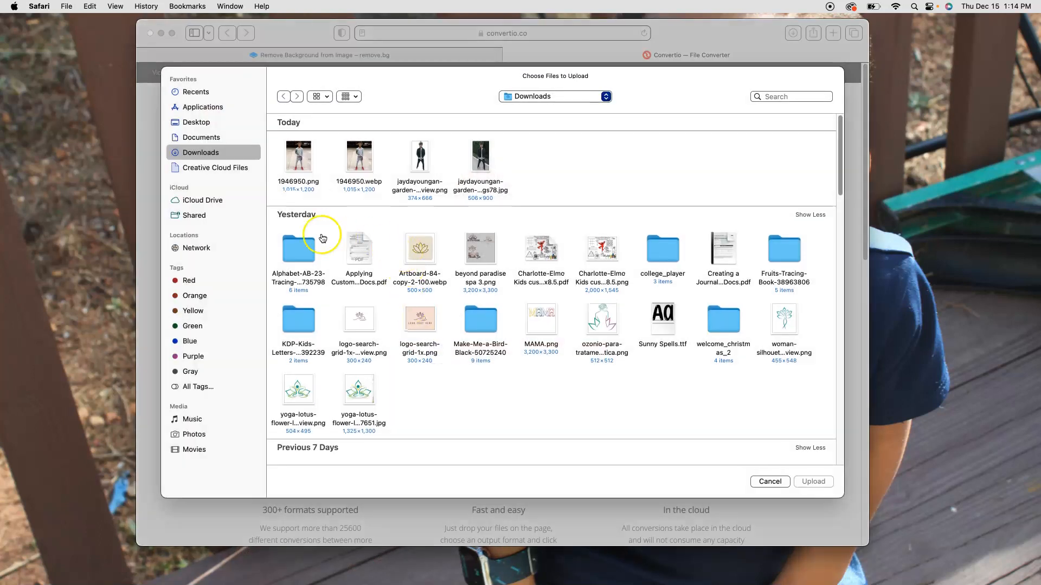
click(415, 153)
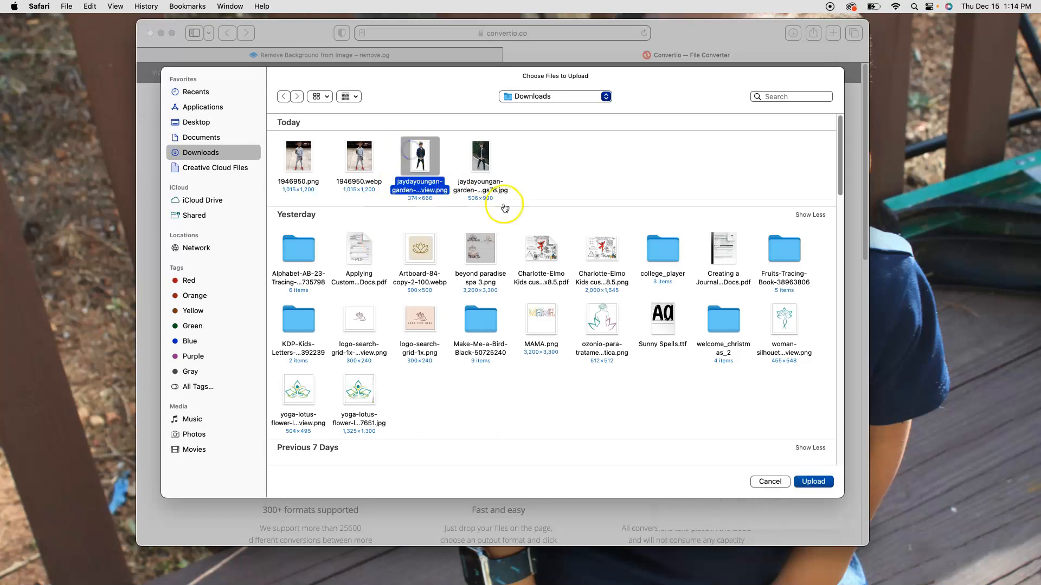
click(803, 481)
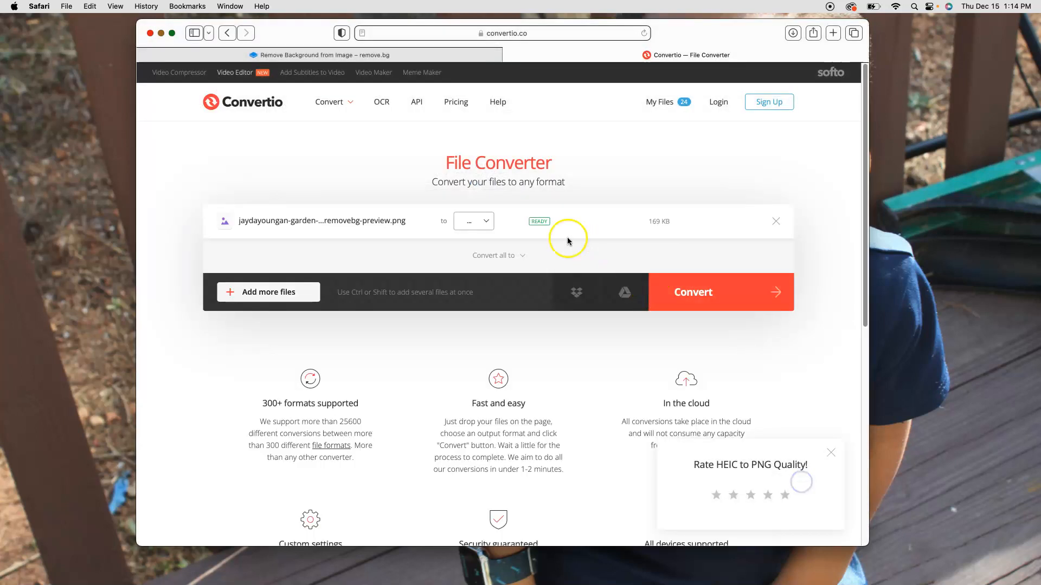
click(472, 222)
click(538, 283)
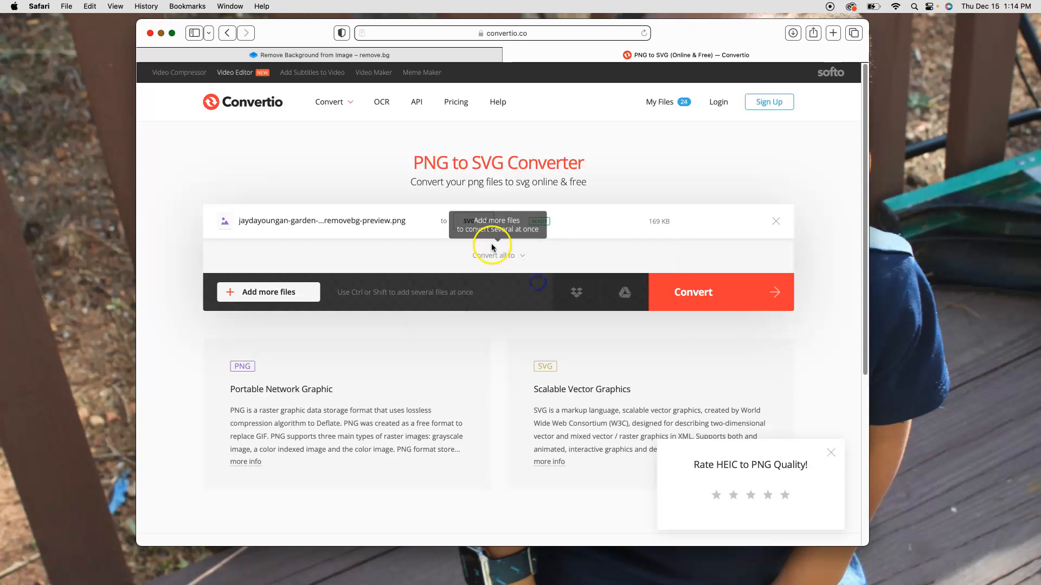
click(683, 292)
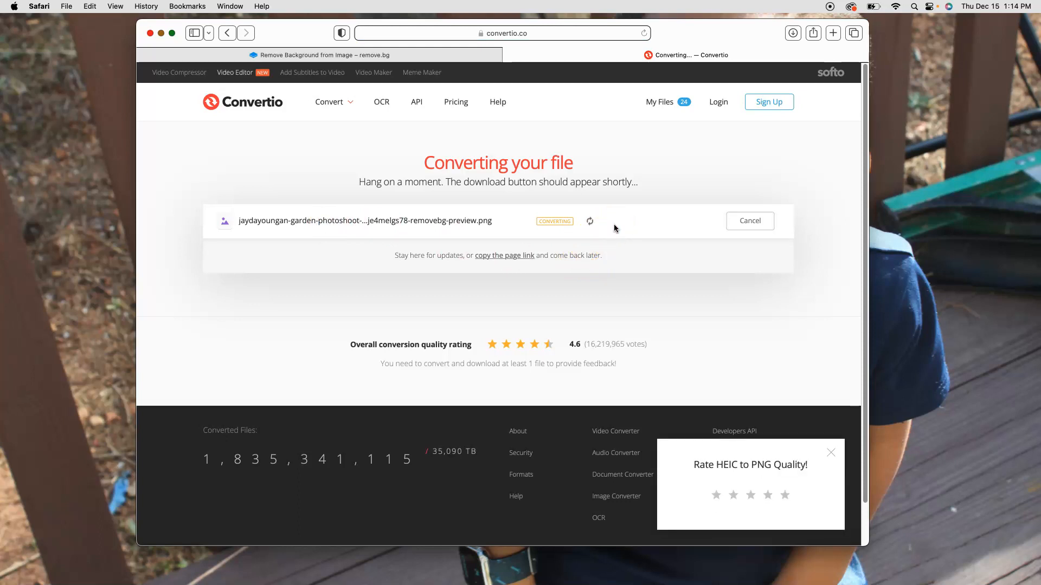
Download the converted SVG cutout, view it in a separate browser tab and close that tab
click(600, 224)
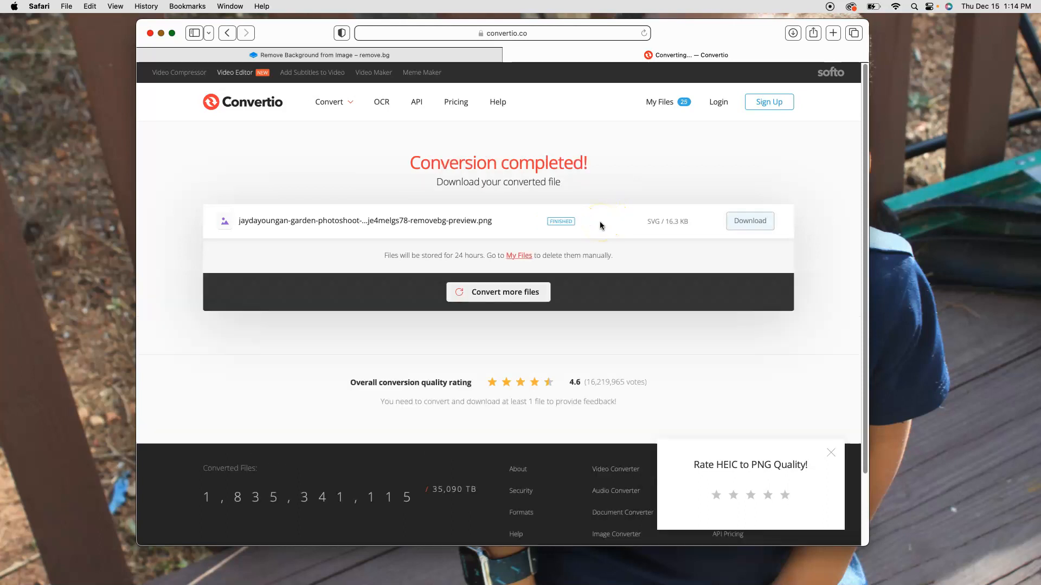
click(738, 221)
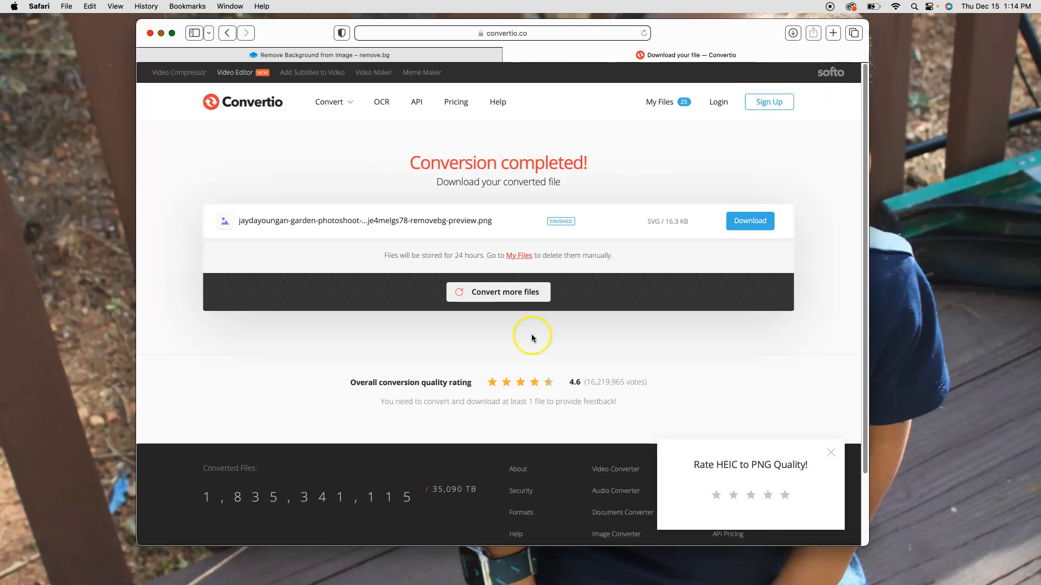
click(793, 33)
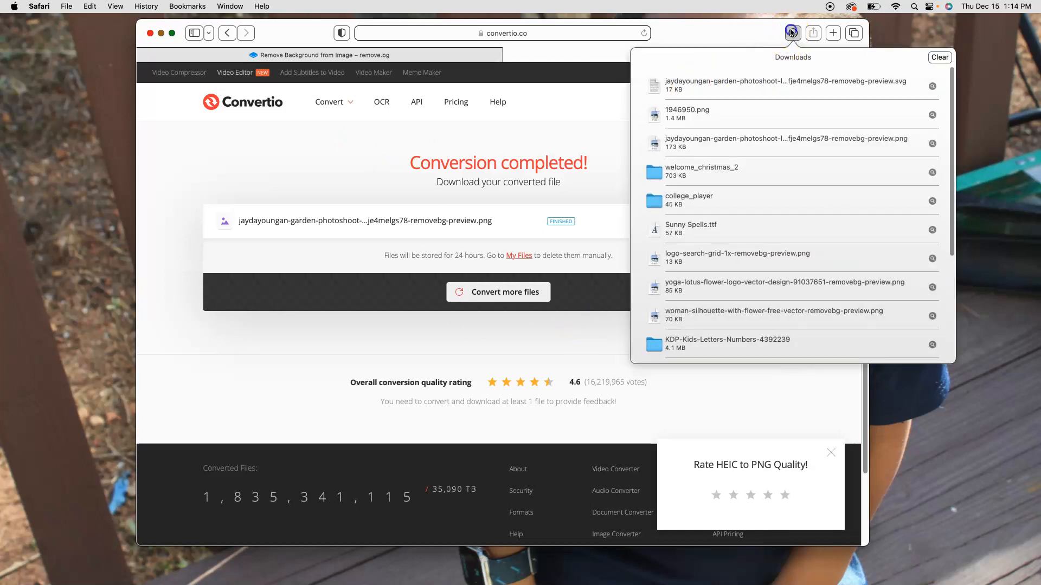
click(792, 32)
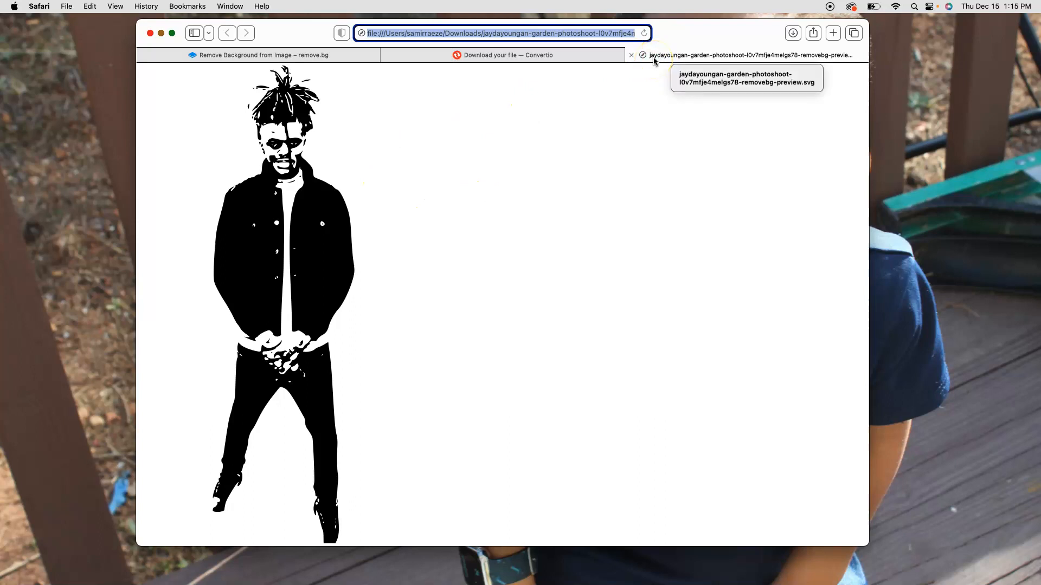
click(631, 55)
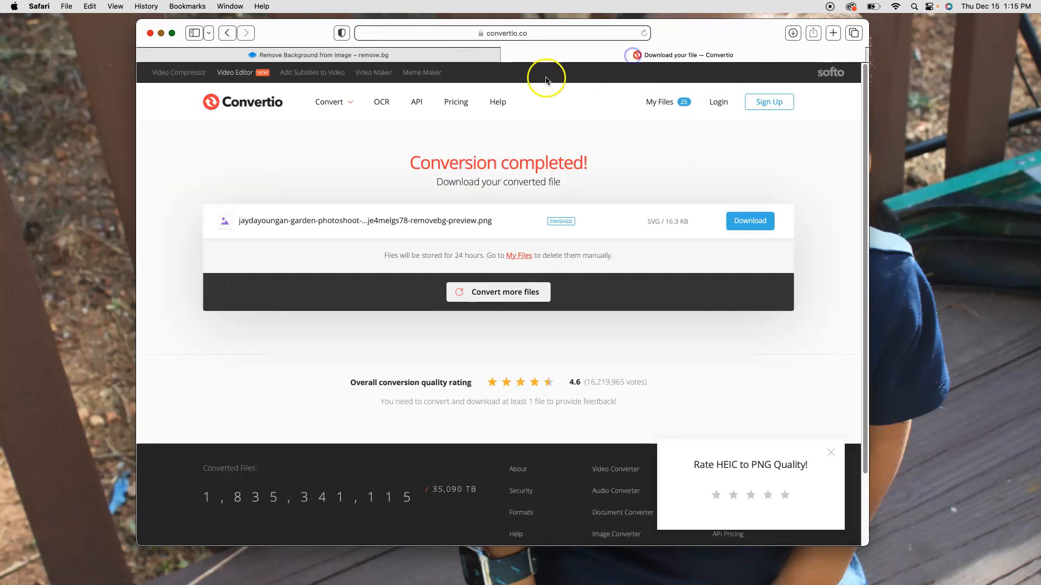
Start another conversion, upload IMG_9881.HEIC from Downloads and convert it to SVG
click(530, 292)
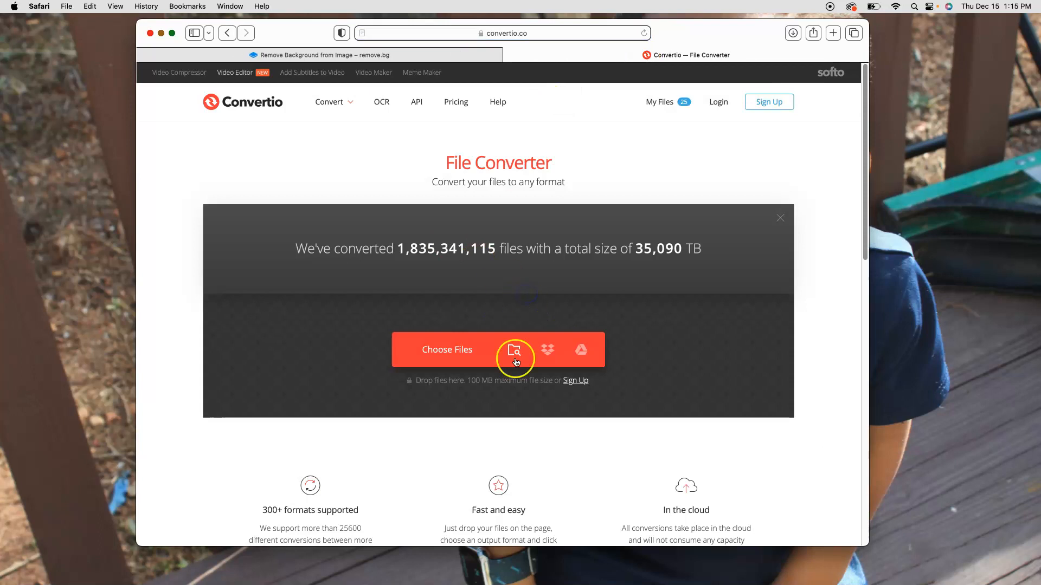
click(434, 351)
scroll(421, 236, down, 5)
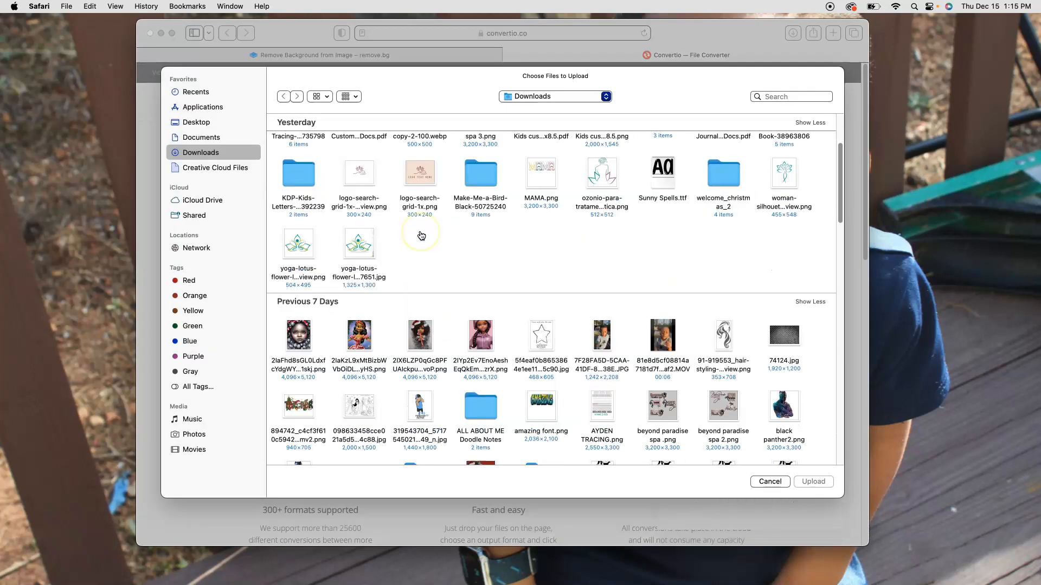
scroll(422, 235, down, 5)
scroll(422, 236, down, 5)
scroll(425, 234, down, 5)
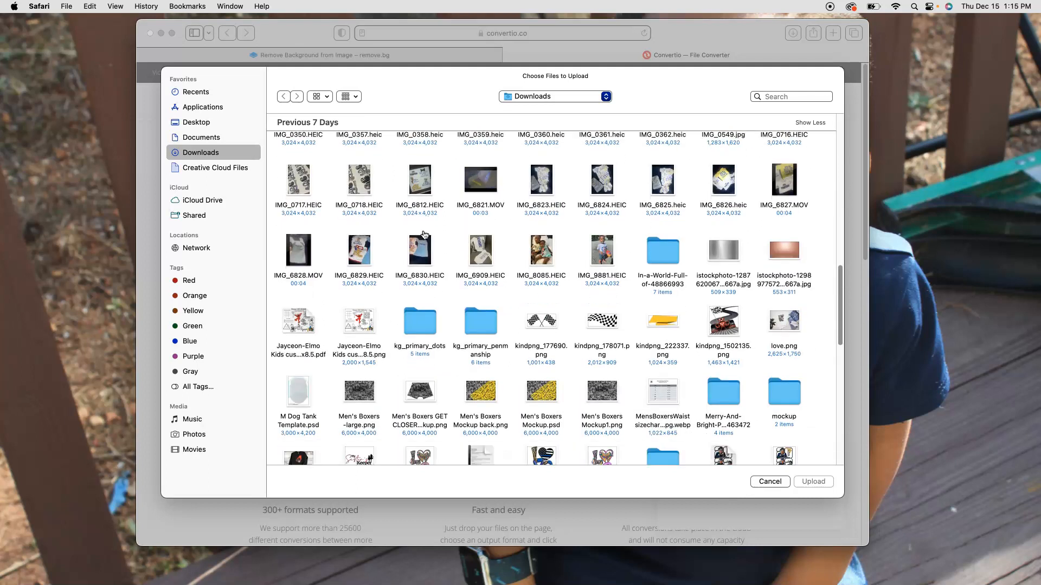
click(605, 250)
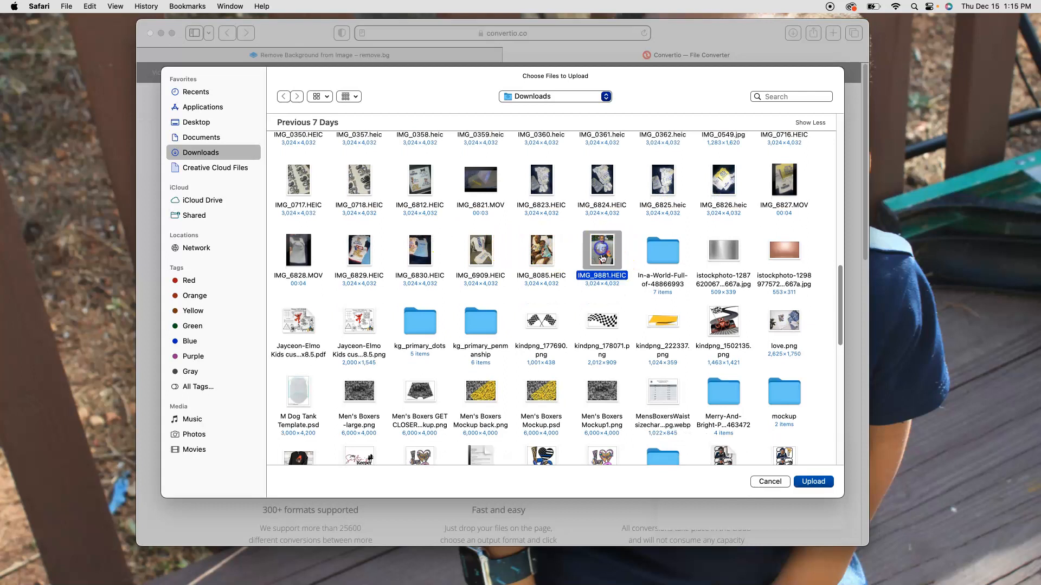
double_click(603, 266)
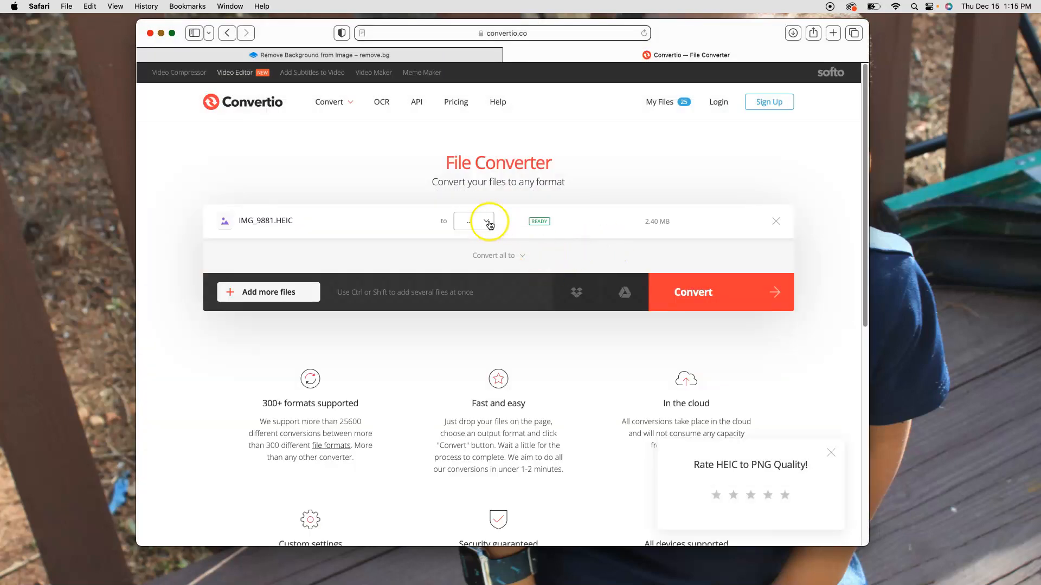
click(486, 221)
click(546, 310)
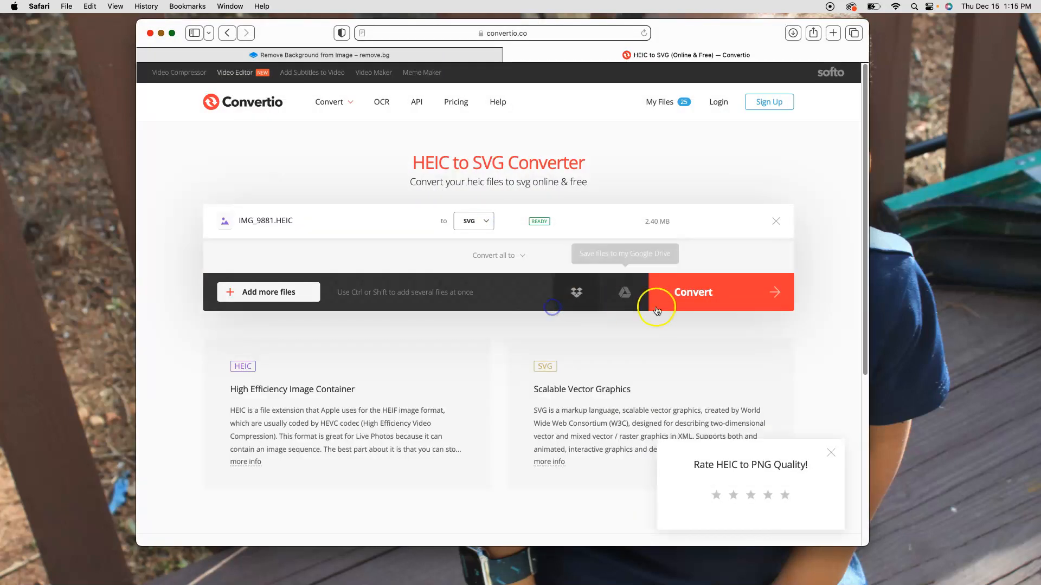
click(701, 299)
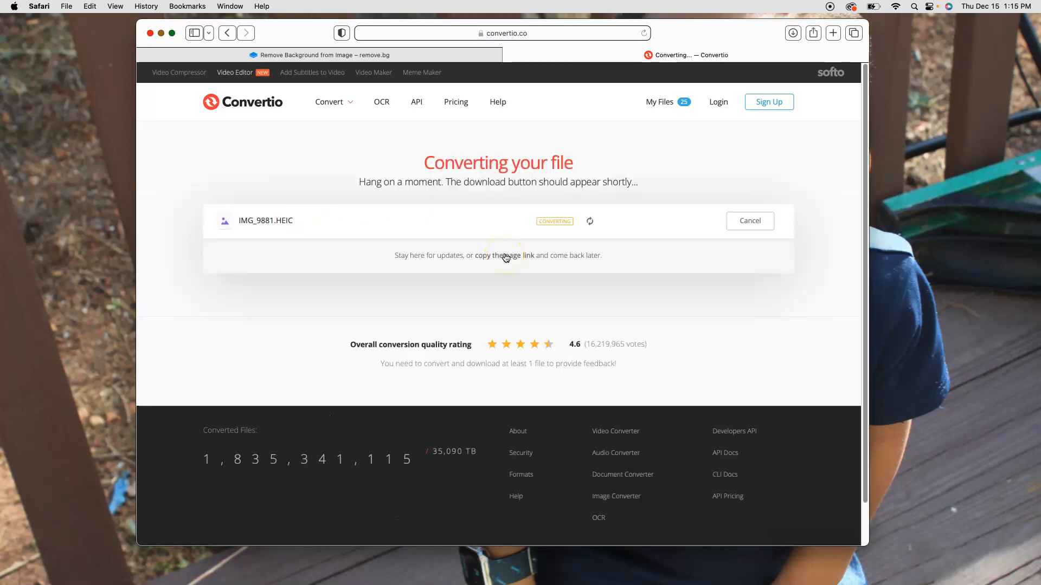
click(520, 257)
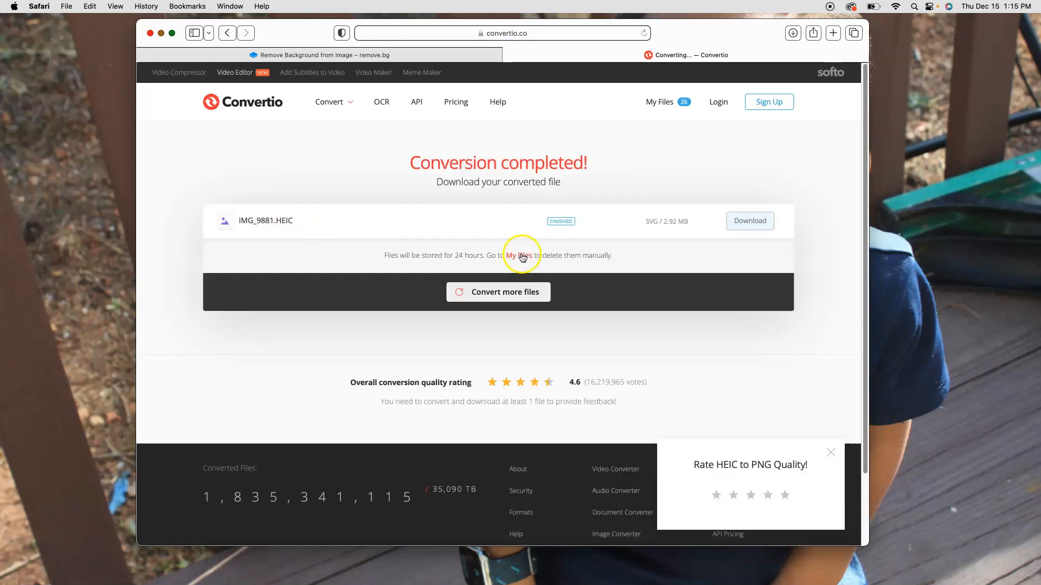
Download the converted IMG_9881.svg, inspect it in a full-screen browser window and close its tab
click(736, 223)
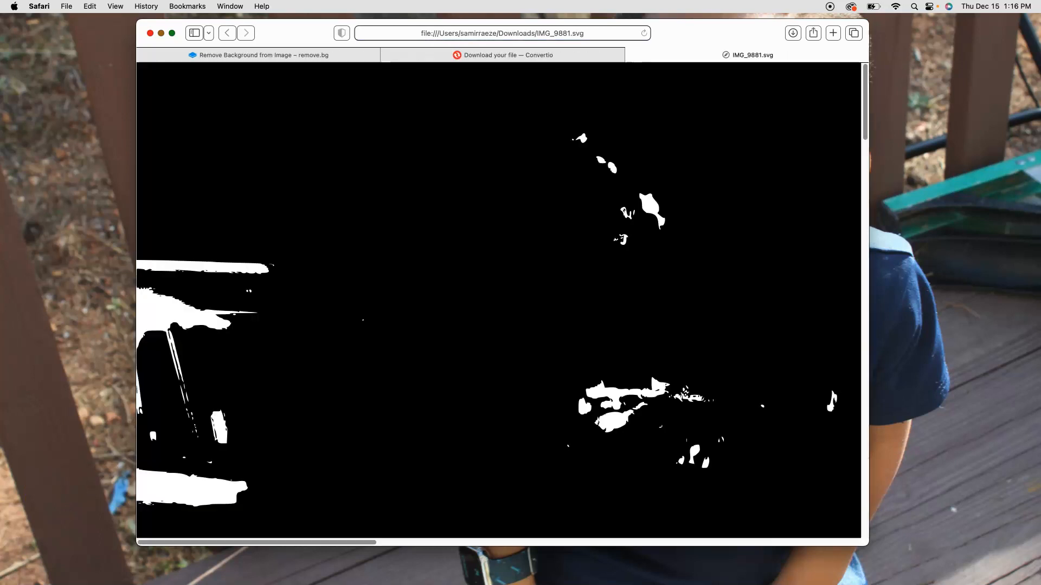
scroll(461, 336, down, 20)
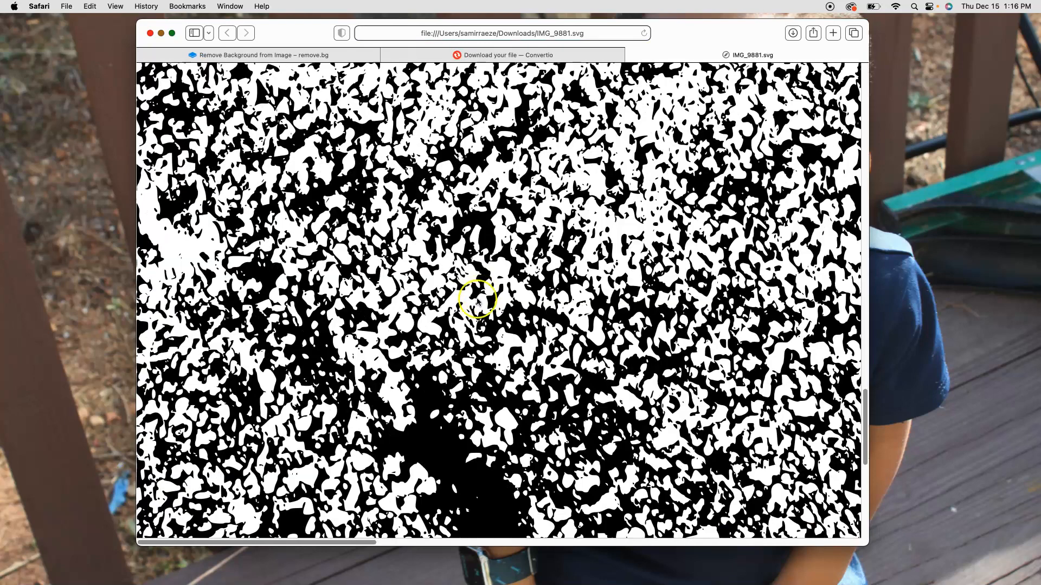
scroll(477, 233, up, 15)
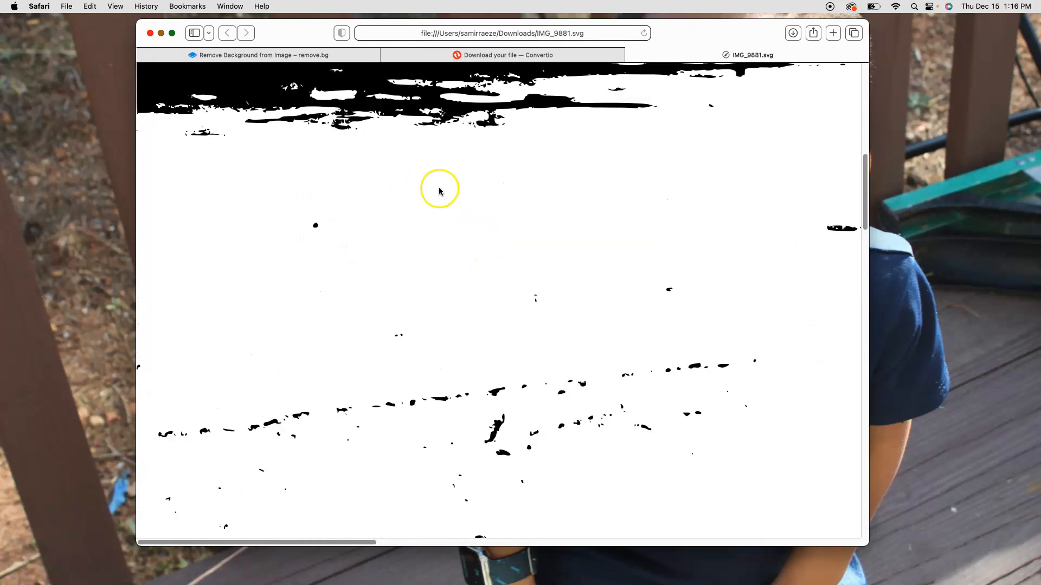
click(174, 35)
scroll(418, 246, down, 10)
scroll(421, 248, up, 10)
scroll(424, 250, down, 10)
scroll(427, 251, up, 15)
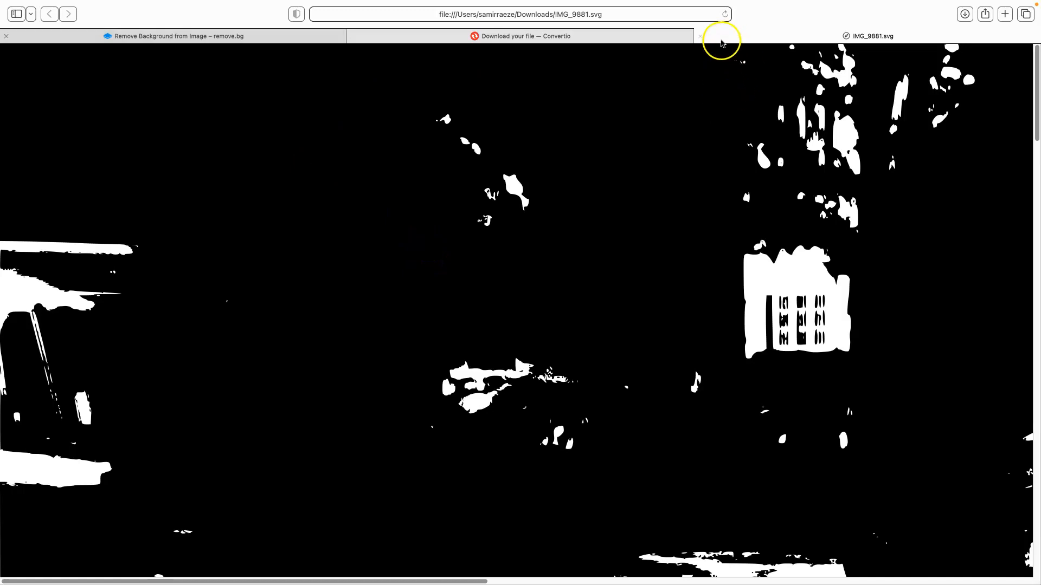
click(699, 36)
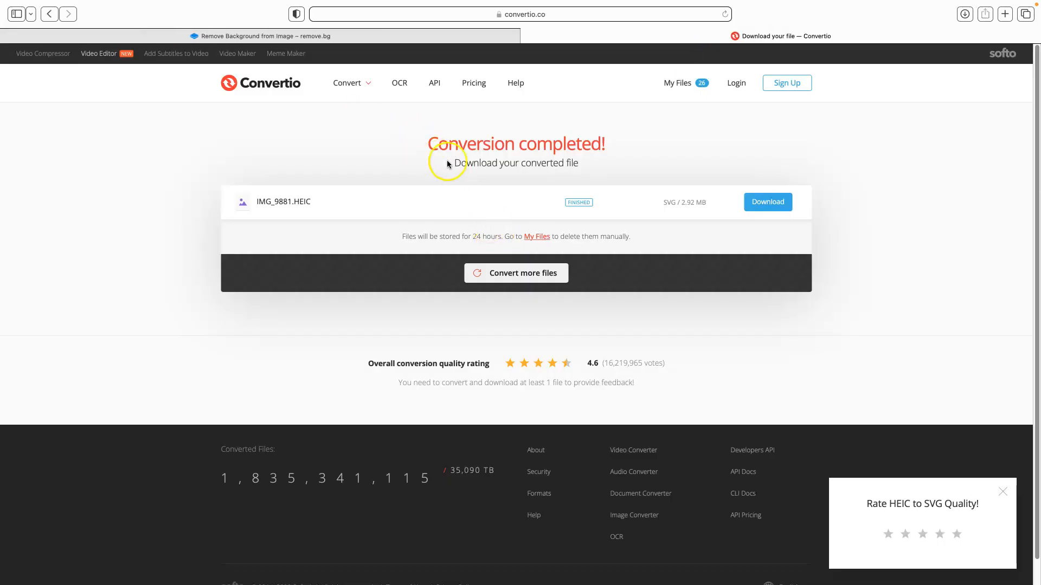
Start another conversion, upload the icm_fullxfull removebg-preview PNG from Downloads and convert it to SVG
click(534, 274)
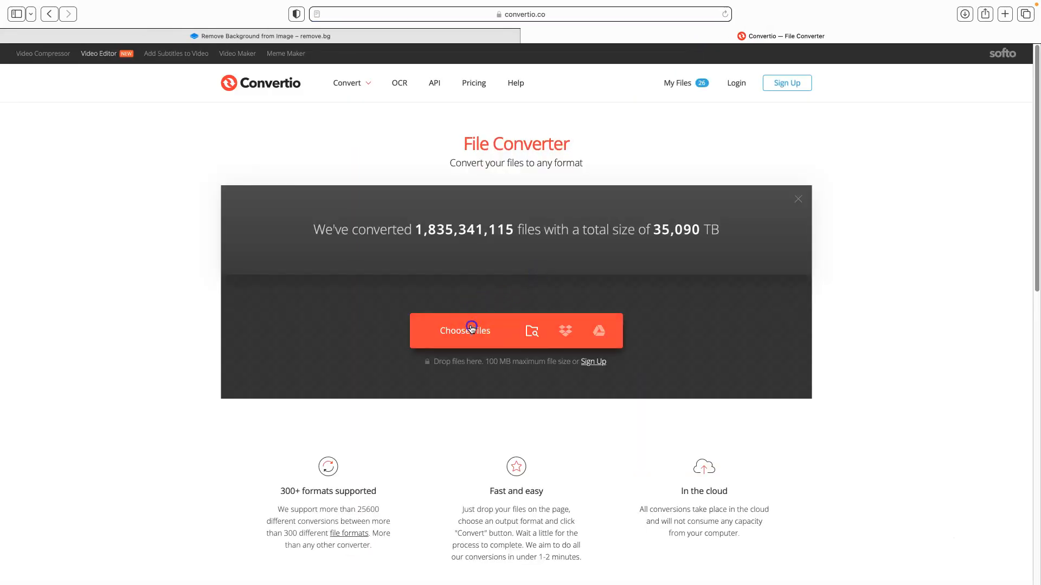
click(471, 326)
scroll(514, 247, down, 10)
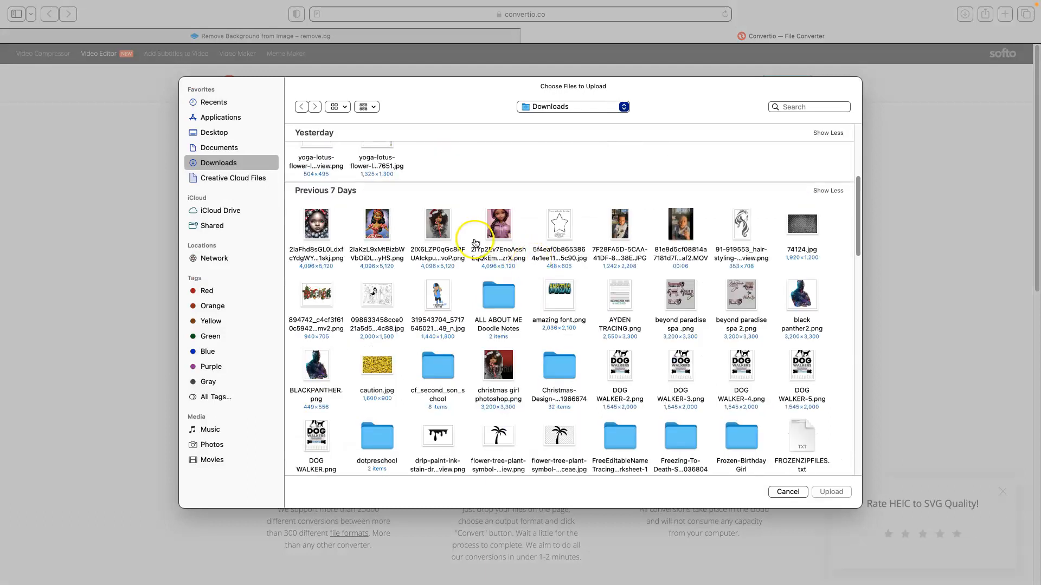
scroll(485, 244, down, 12)
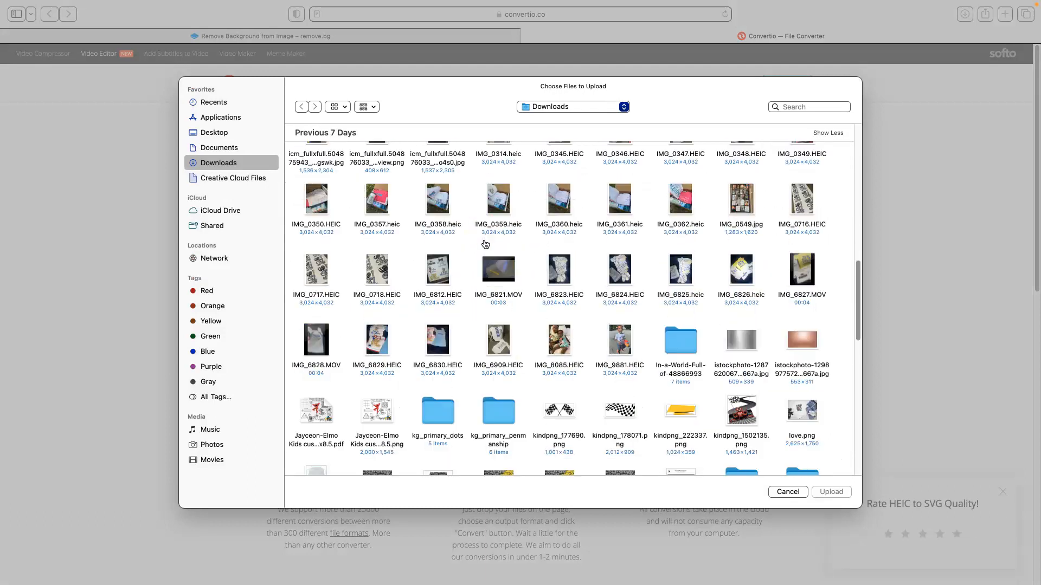
scroll(485, 244, down, 5)
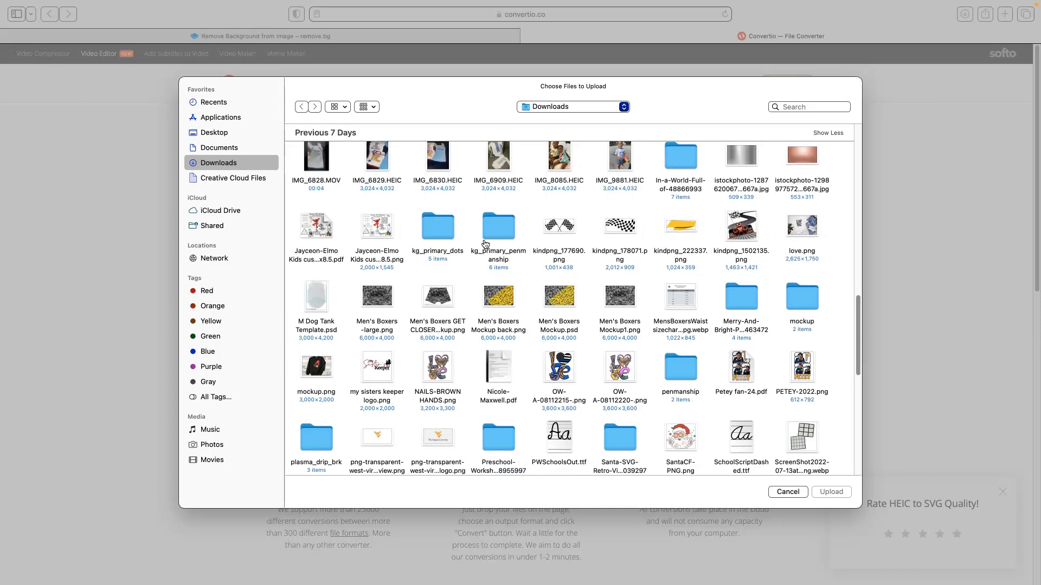
scroll(485, 244, up, 15)
click(365, 379)
double_click(364, 380)
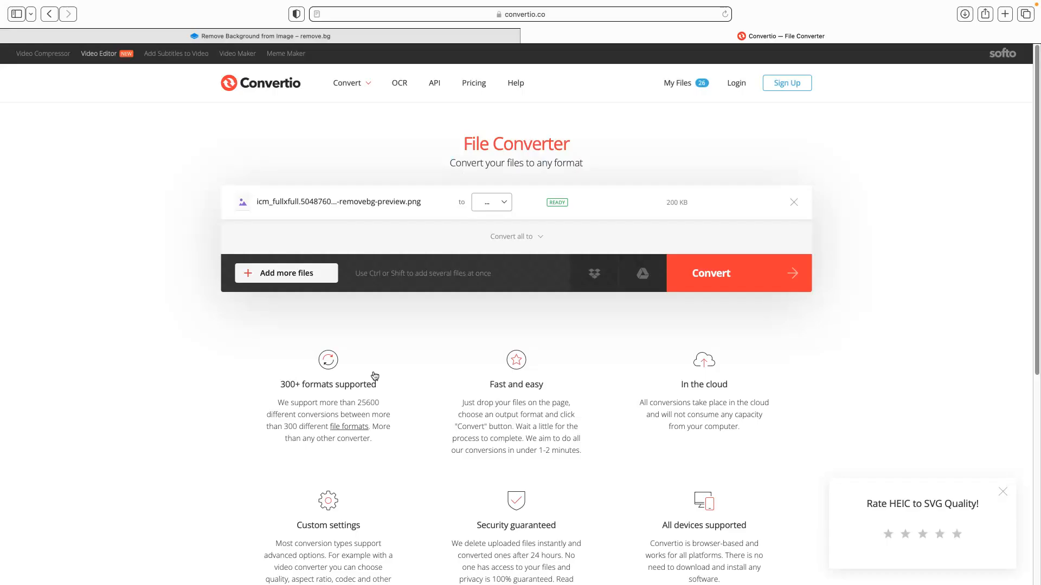
click(491, 202)
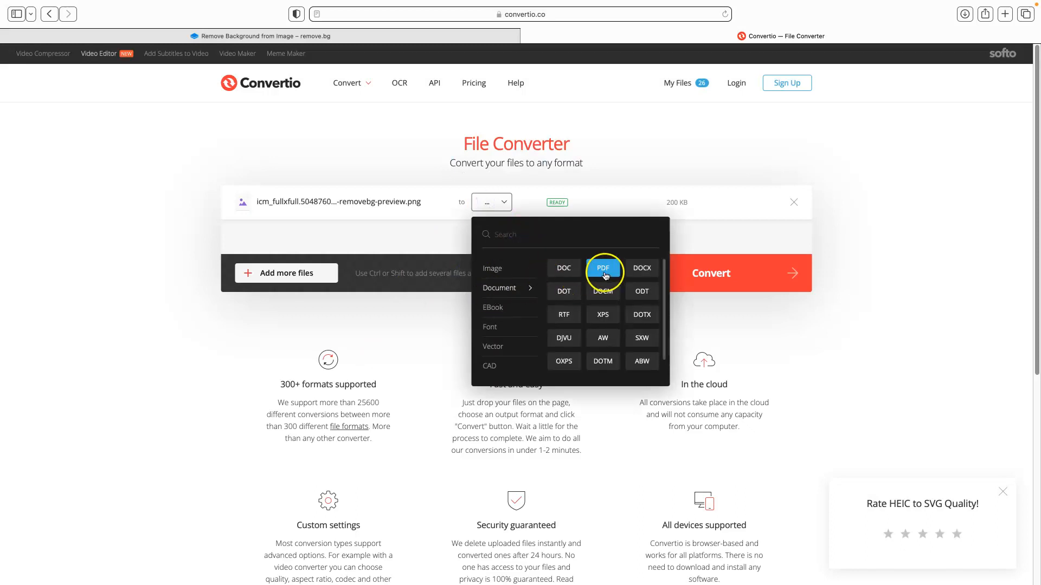
click(552, 267)
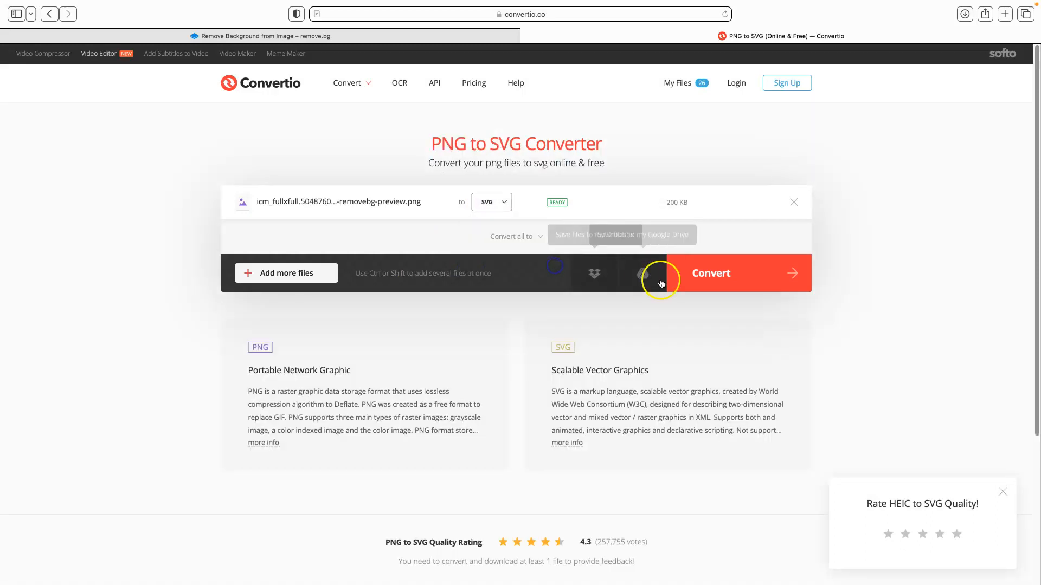
click(699, 275)
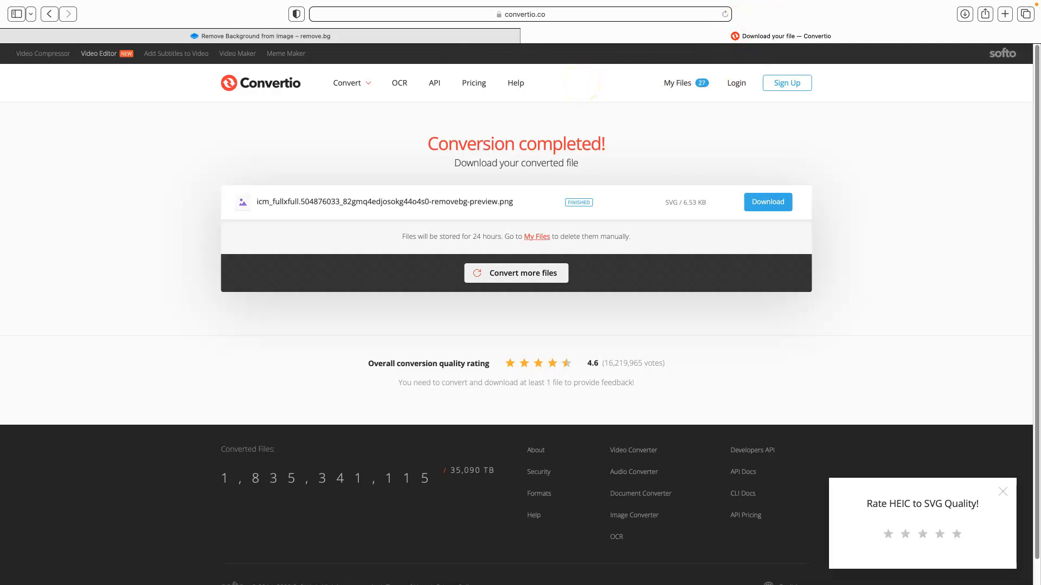
Leave full screen, download the converted icm_fullxfull SVG, view it in a browser tab, and close that tab and the Convertio tab
click(37, 27)
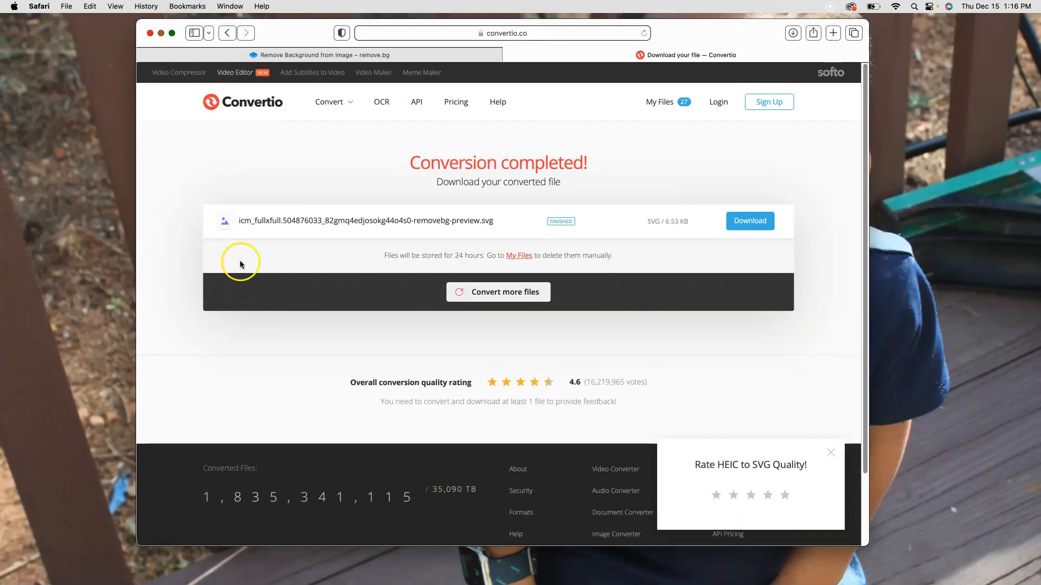
click(755, 220)
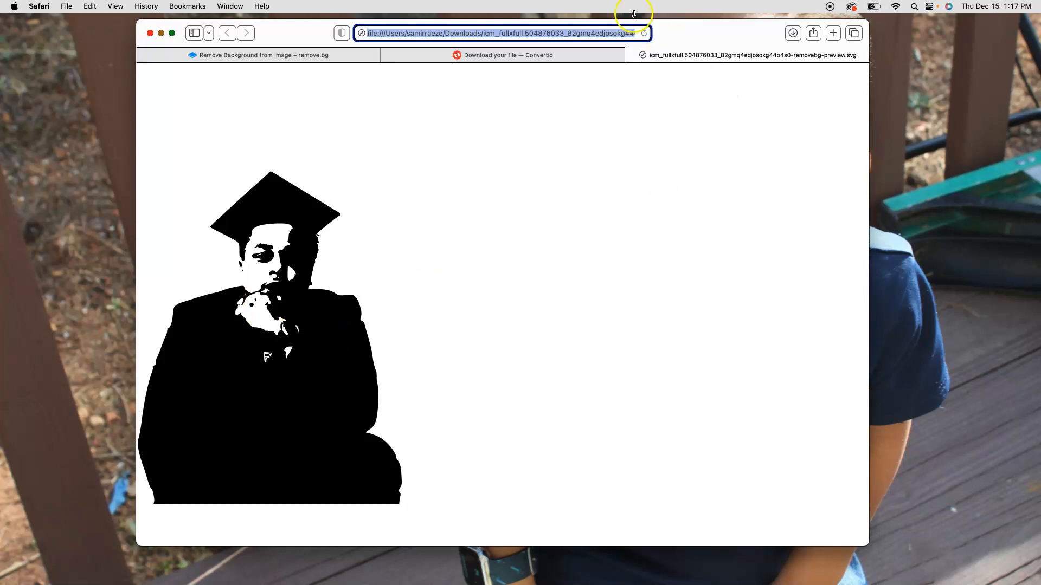
click(631, 56)
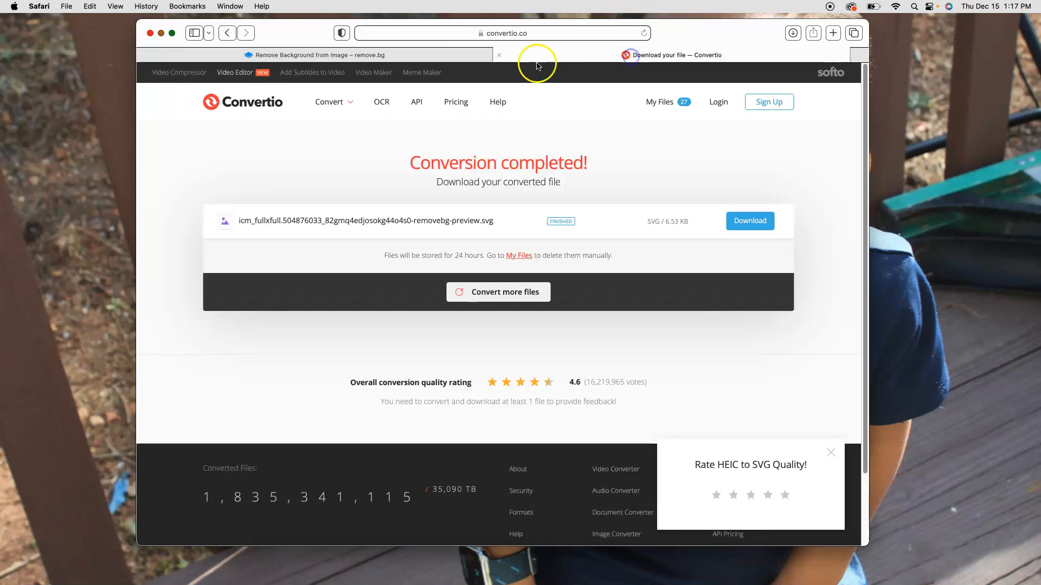
click(510, 57)
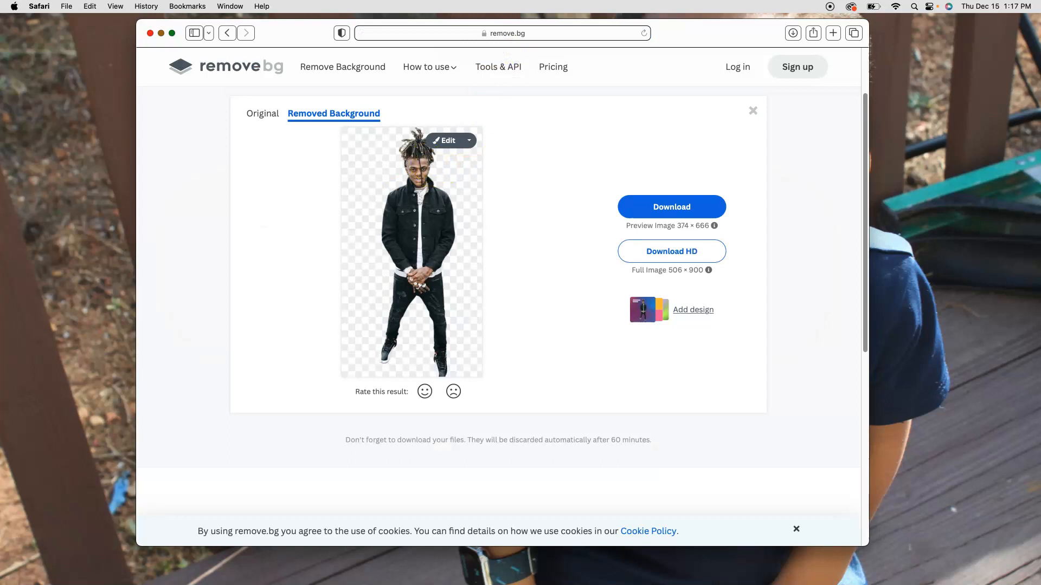
Switch to Photoshop, fit its window to the screen and group the floating Character and Paragraph panels clear of the artwork
drag(0, 120, 94, 121)
drag(0, 125, 637, 40)
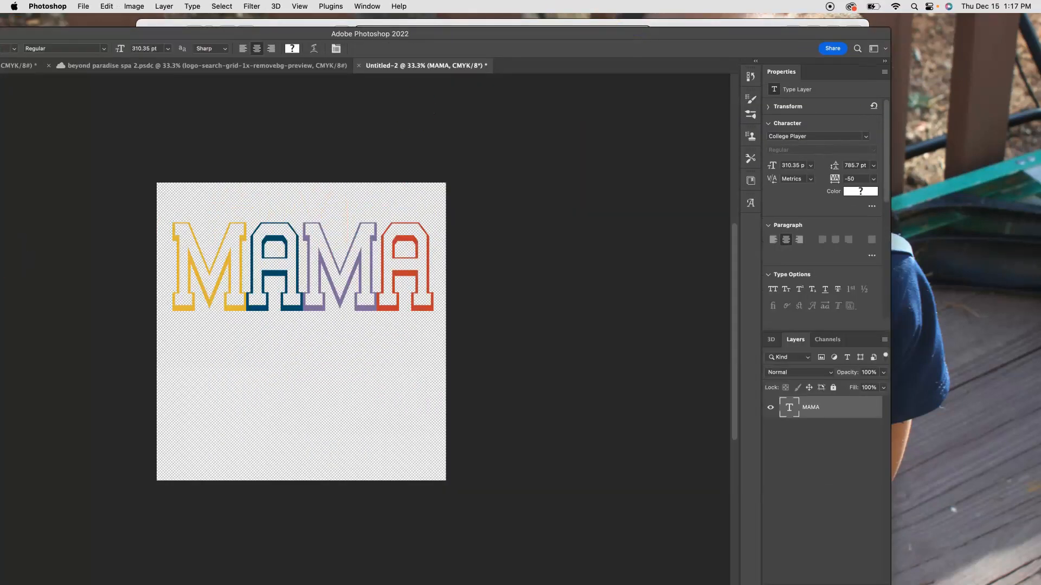
drag(585, 102, 666, 112)
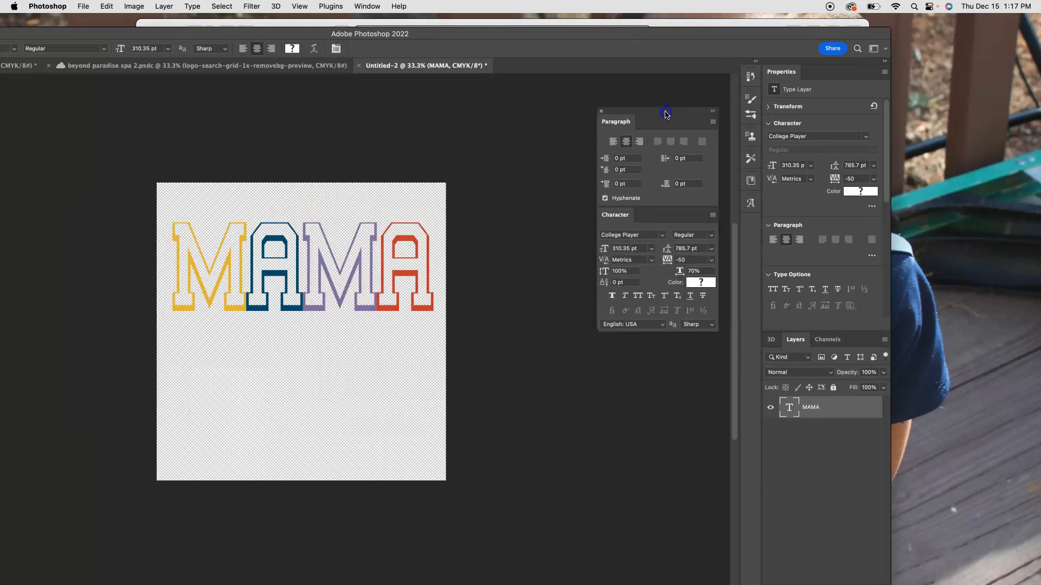
drag(646, 33, 648, 34)
double_click(648, 34)
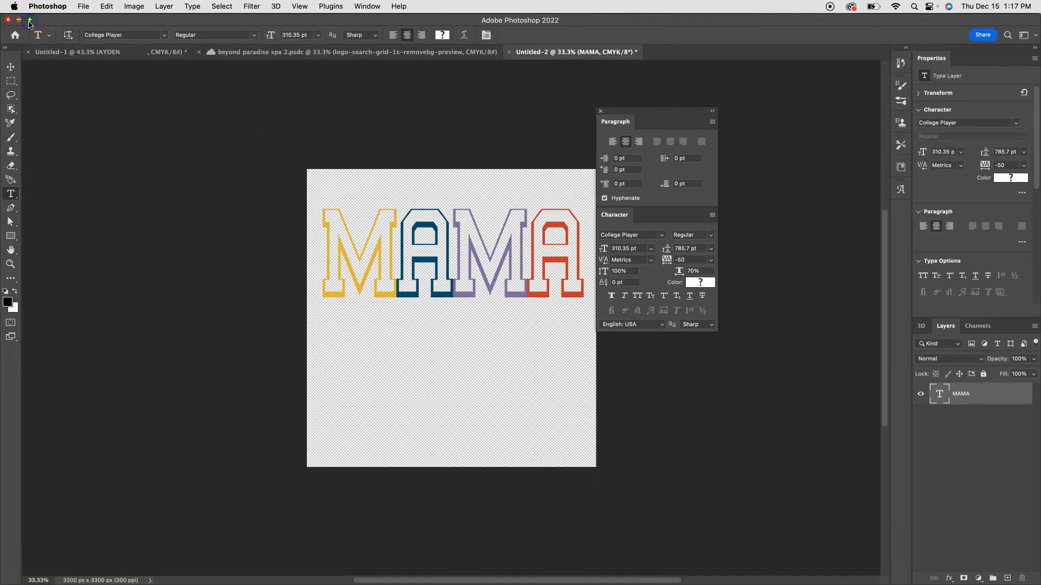
drag(655, 114, 818, 64)
click(615, 121)
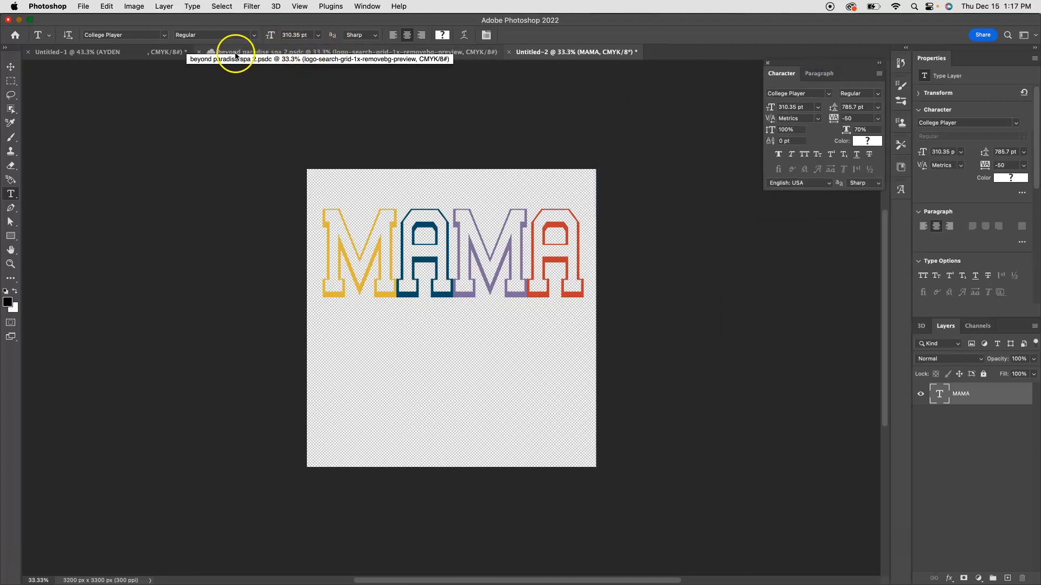
Create a new 3200 x 3300 px document at 300 ppi in CMYK Color with transparent background contents
click(15, 37)
click(83, 6)
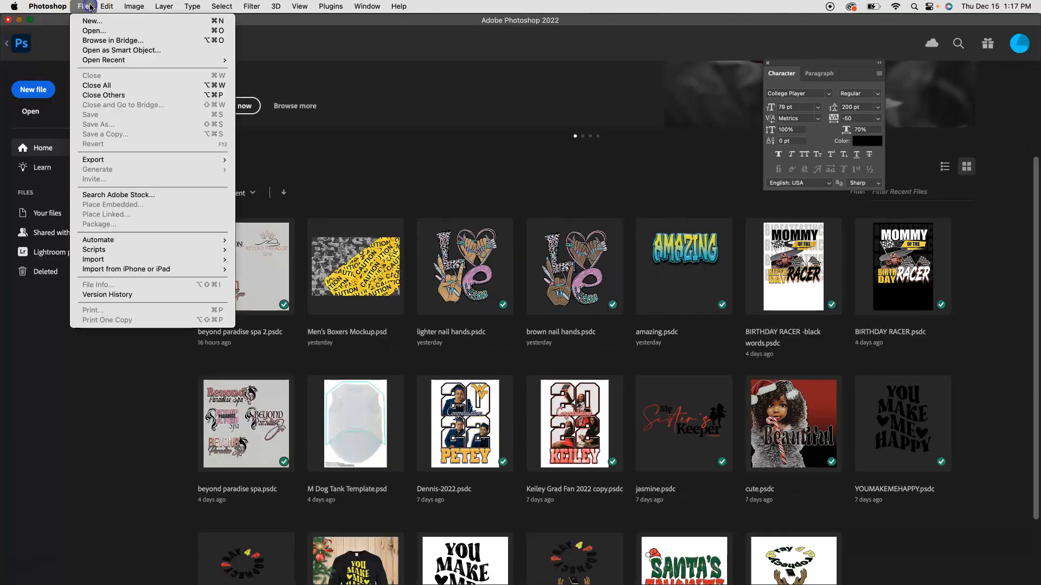
click(90, 21)
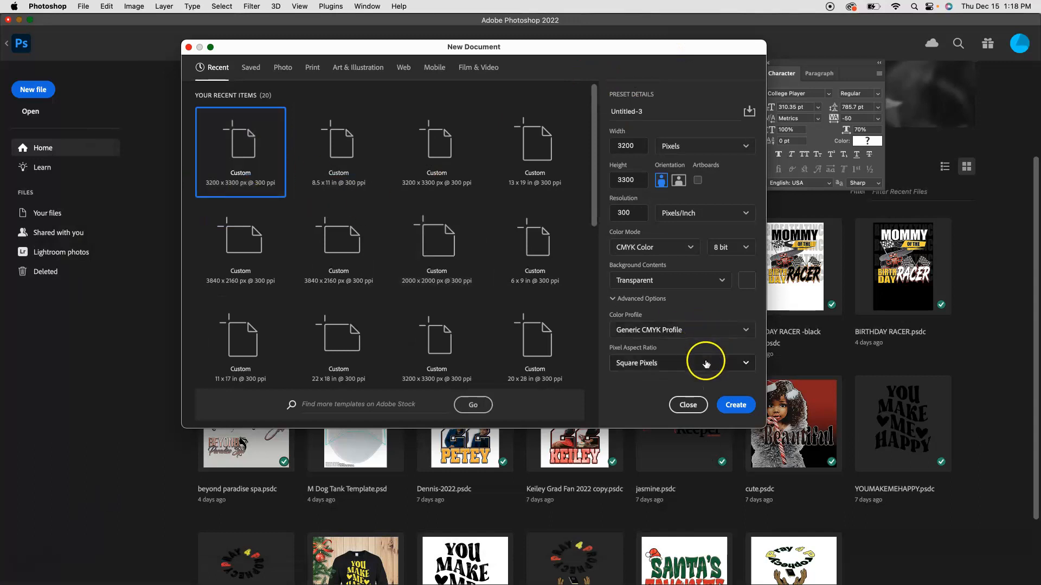
click(735, 405)
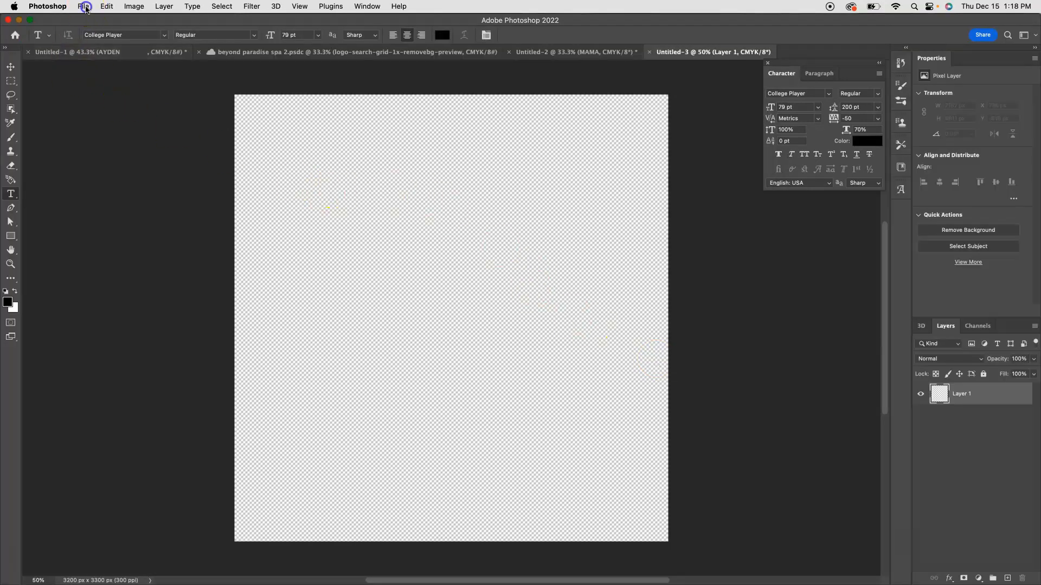
Place 1946950.png from Downloads as an embedded image, scale it to about 55% and commit the placement
click(85, 7)
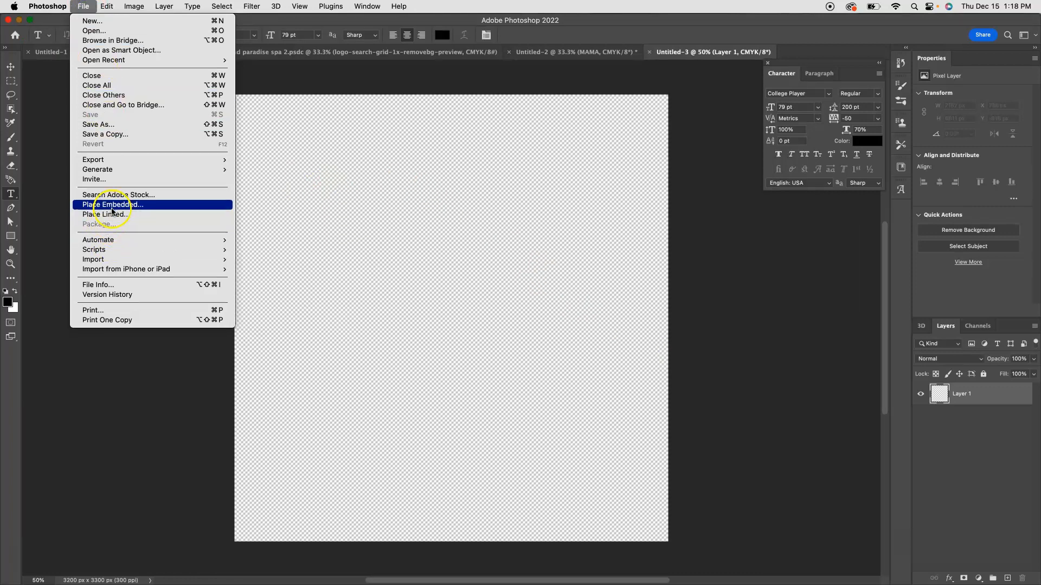
click(114, 207)
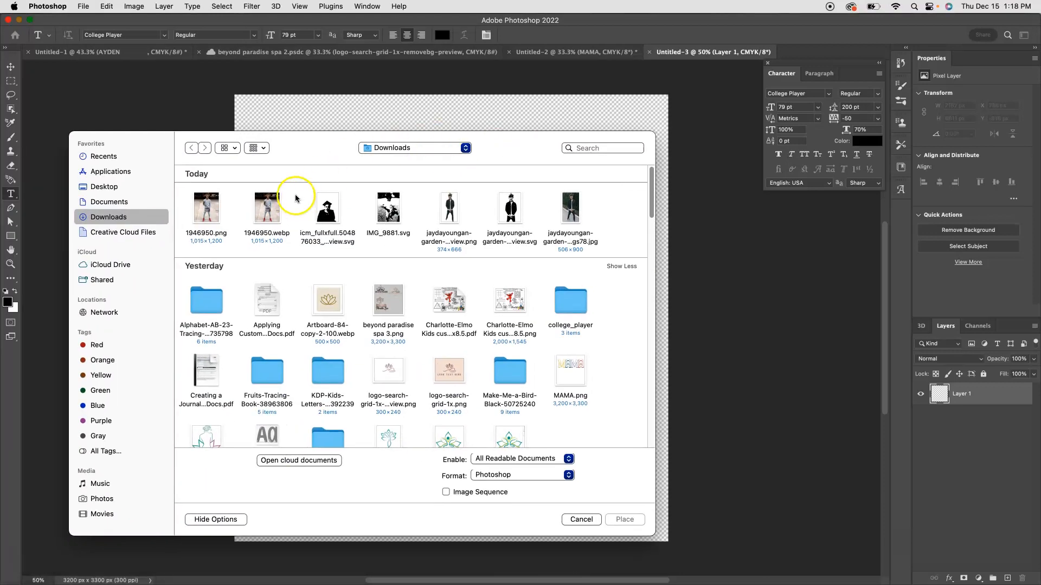
click(267, 207)
click(201, 212)
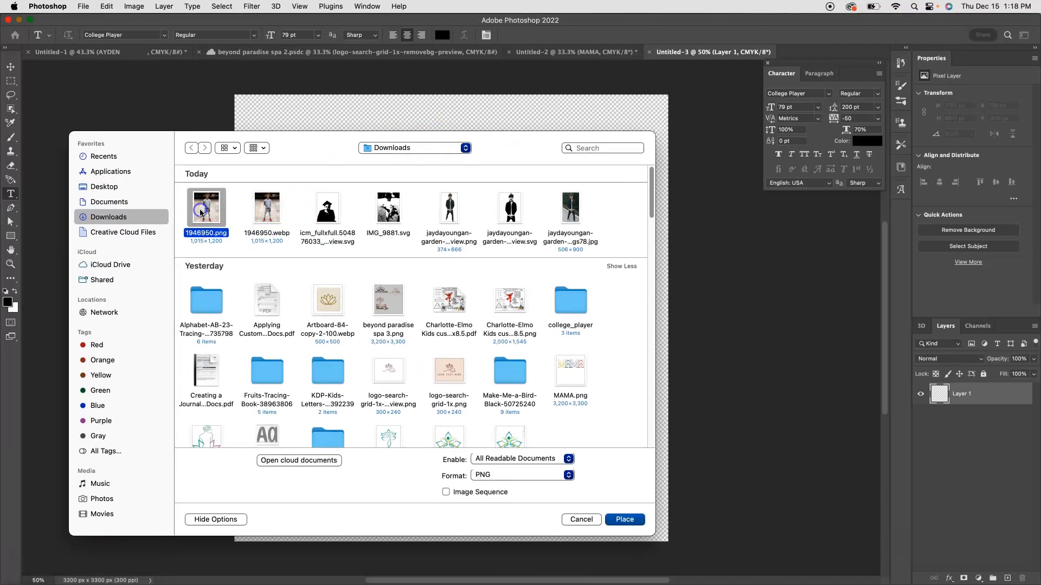
key(Return)
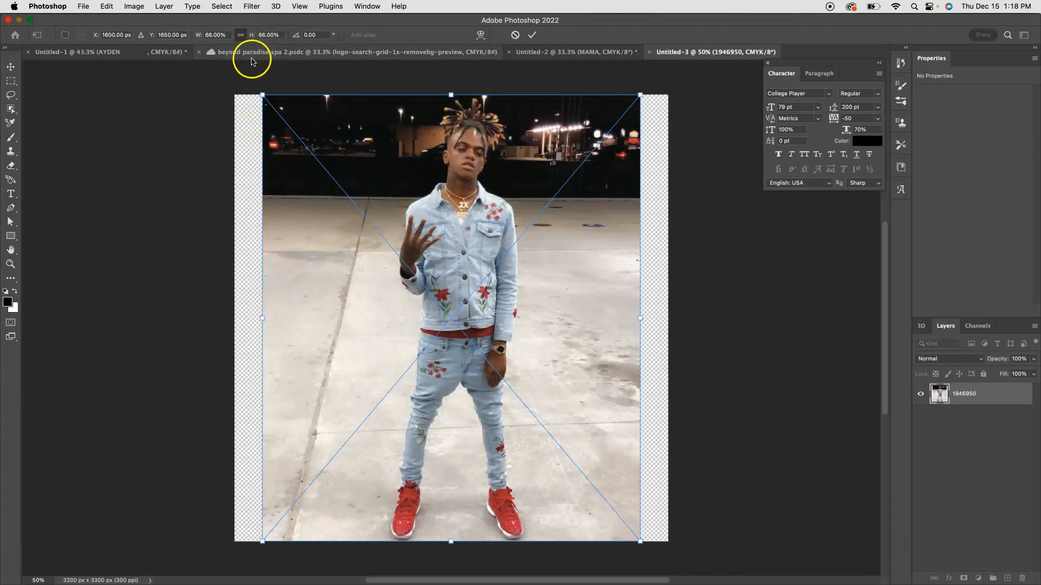
drag(263, 95, 328, 169)
drag(462, 259, 428, 225)
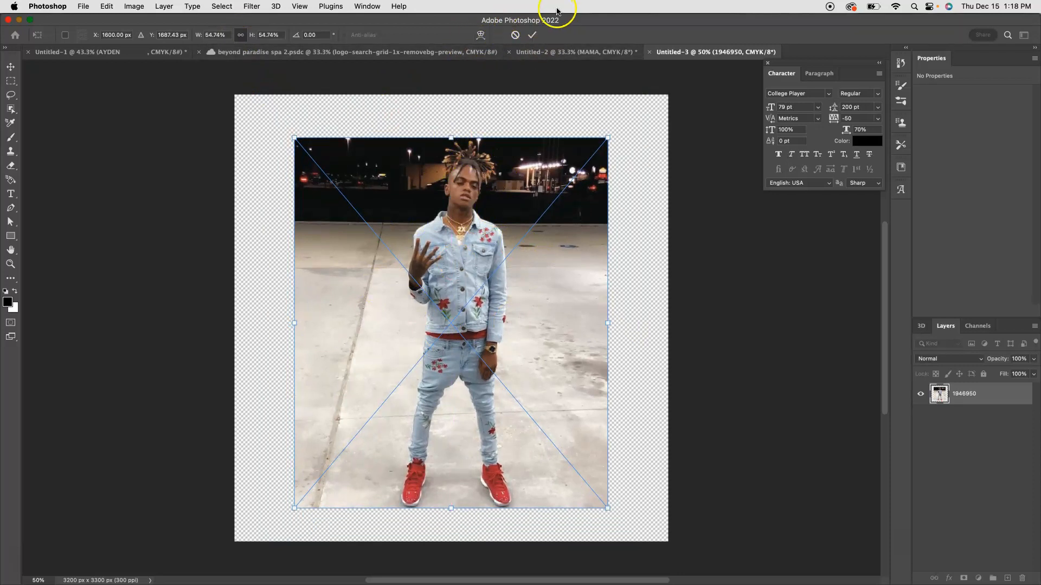
click(531, 36)
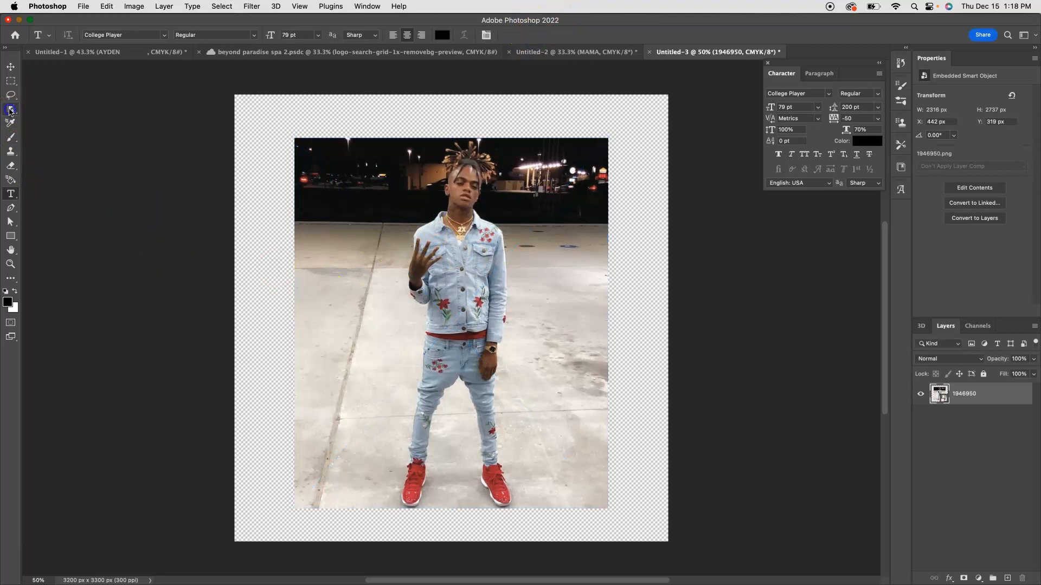
Select the standing man with the Object Selection tool, copy him to a new layer and delete the original 1946950 layer
click(10, 111)
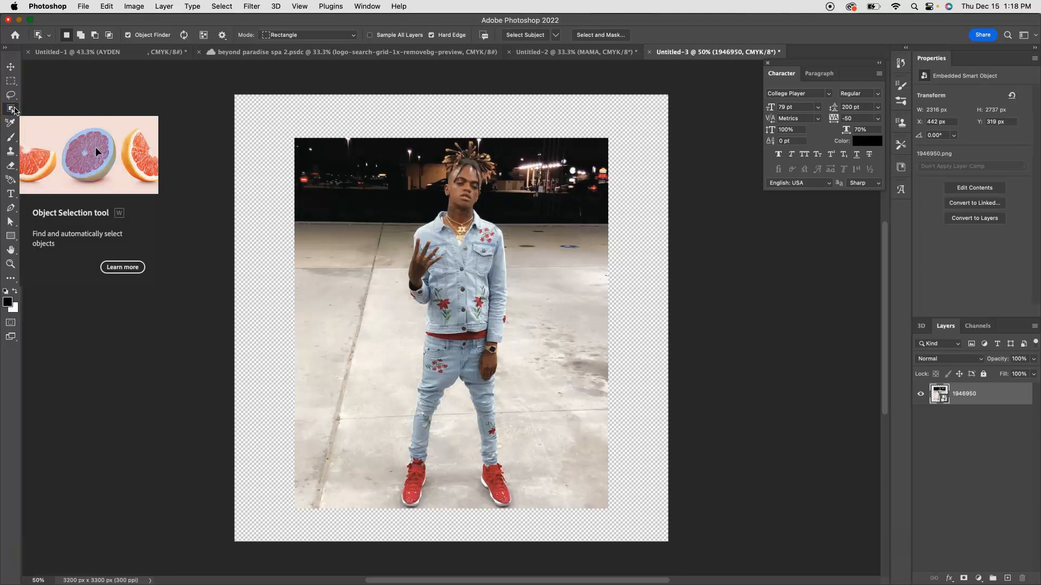
click(12, 108)
right_click(11, 109)
click(11, 109)
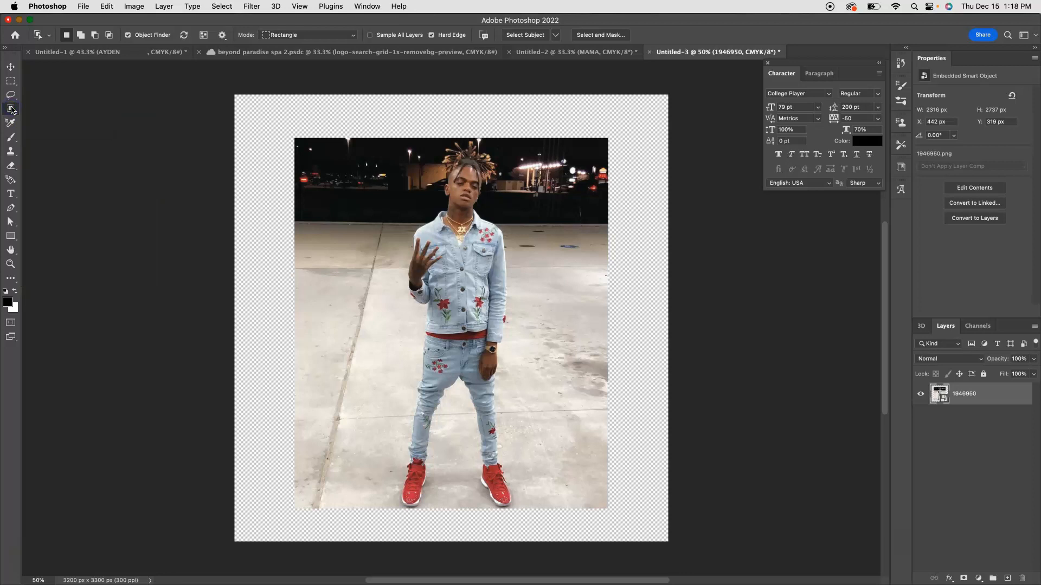
drag(384, 144, 521, 507)
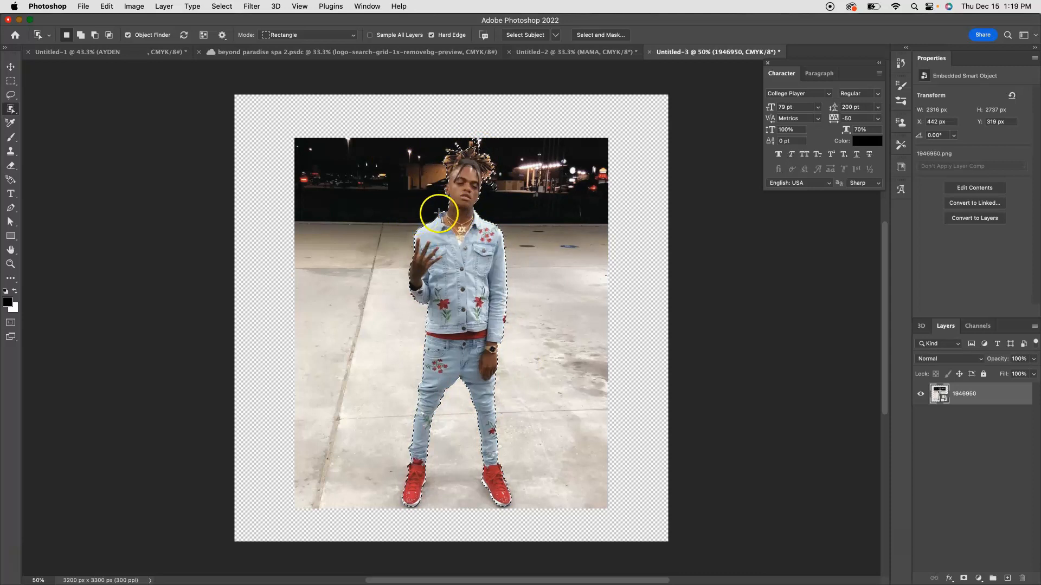
right_click(455, 244)
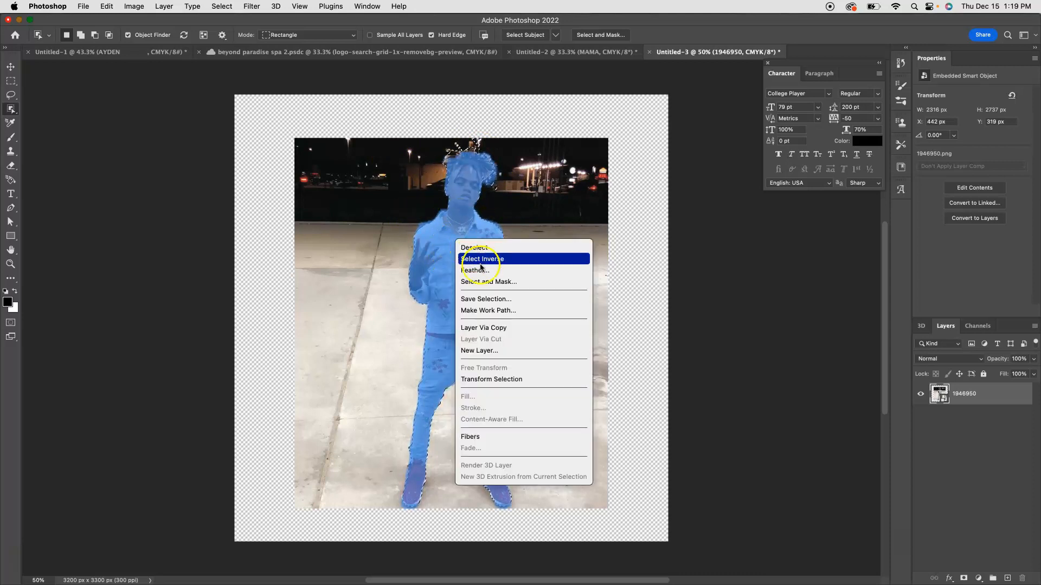
click(486, 329)
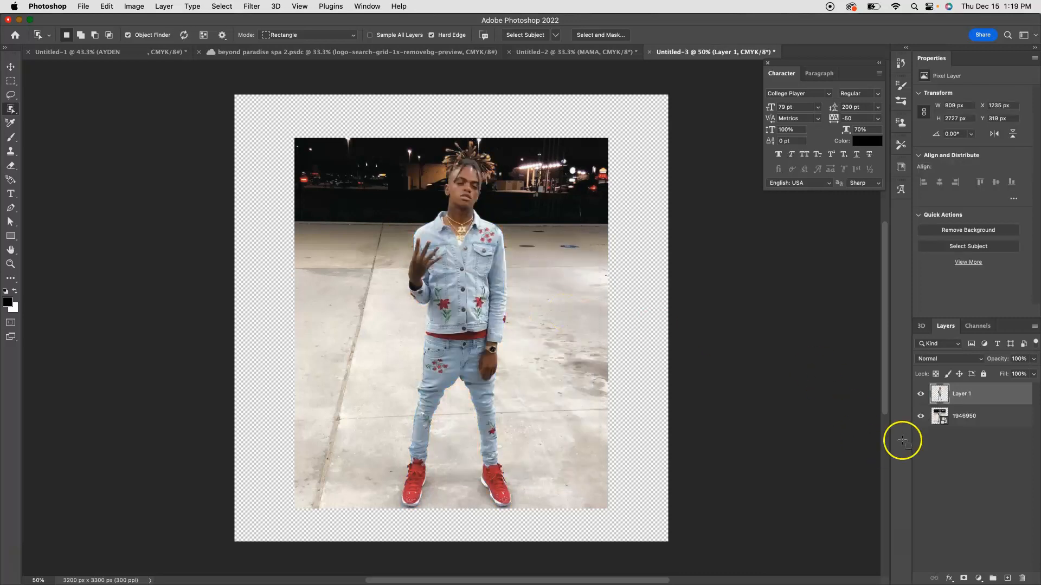
click(989, 418)
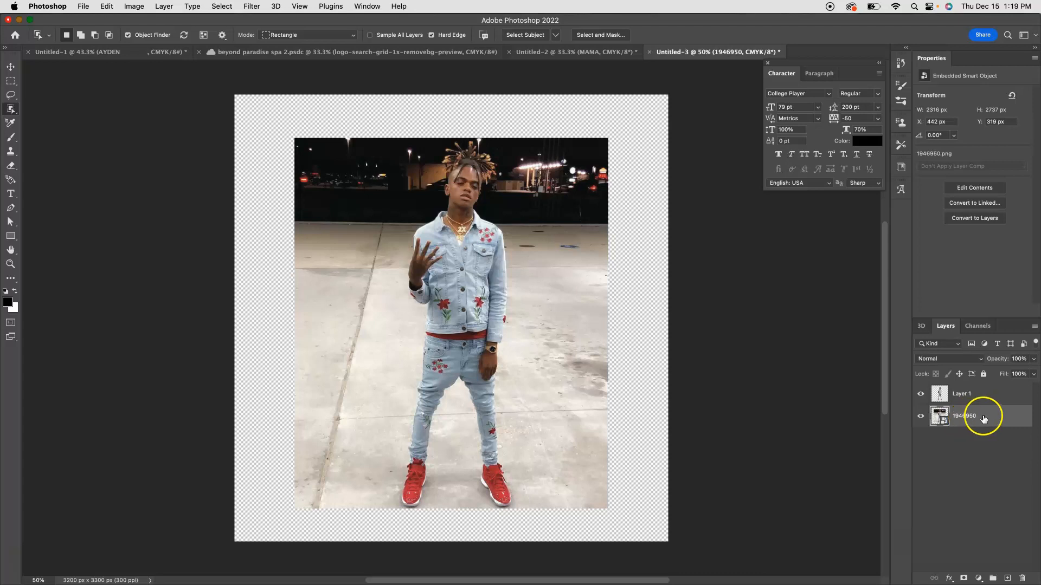
key(Delete)
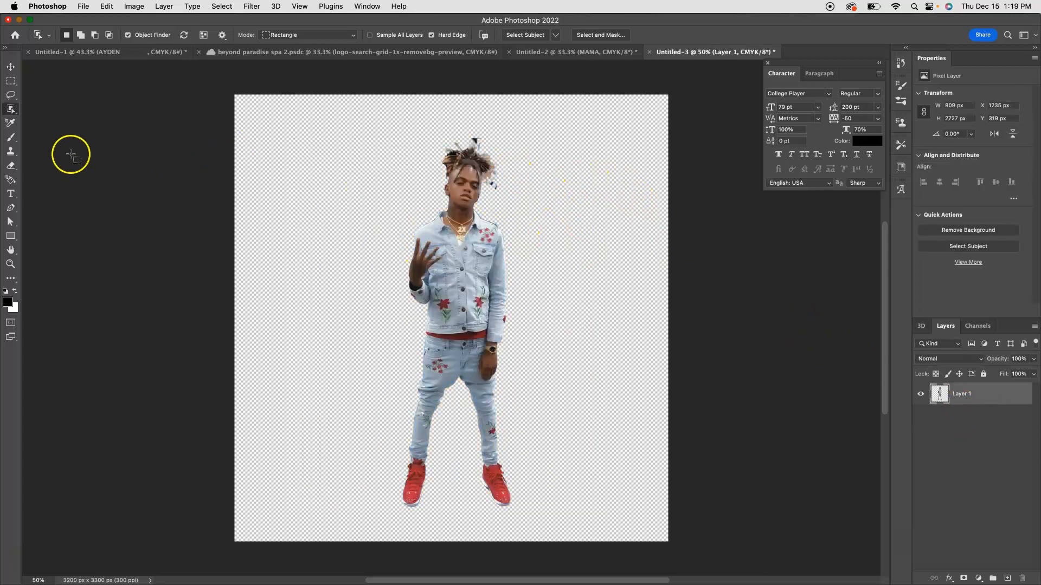
Try to select the stray background bits beside the hair with the Quick Selection tool in subtract mode
click(10, 108)
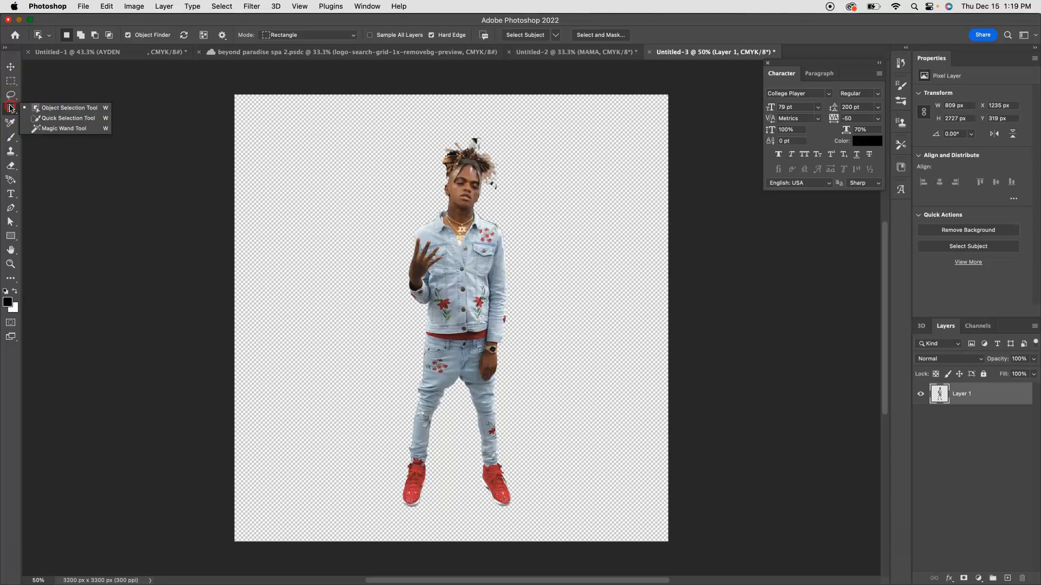
click(39, 118)
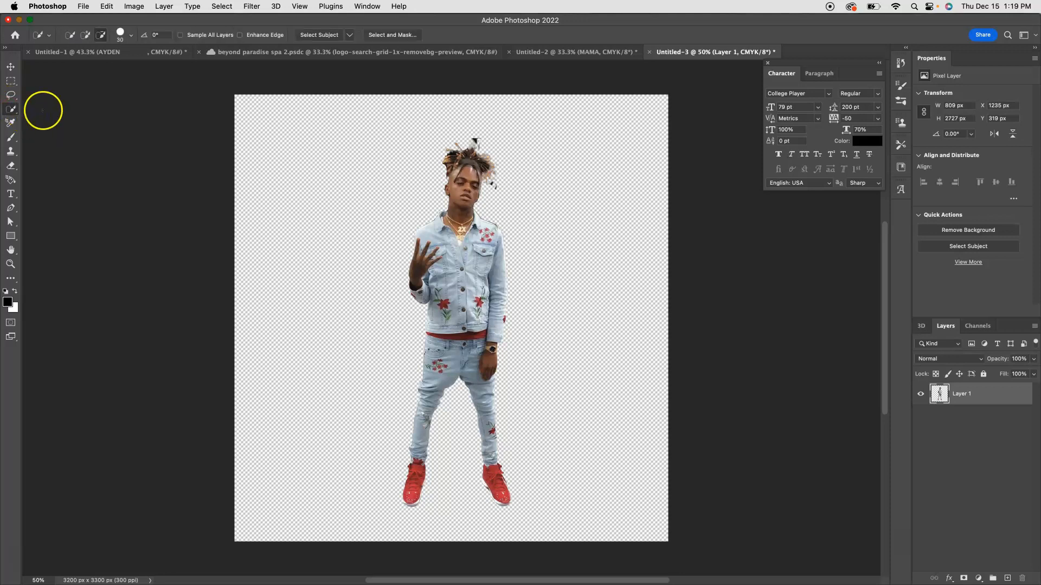
click(13, 112)
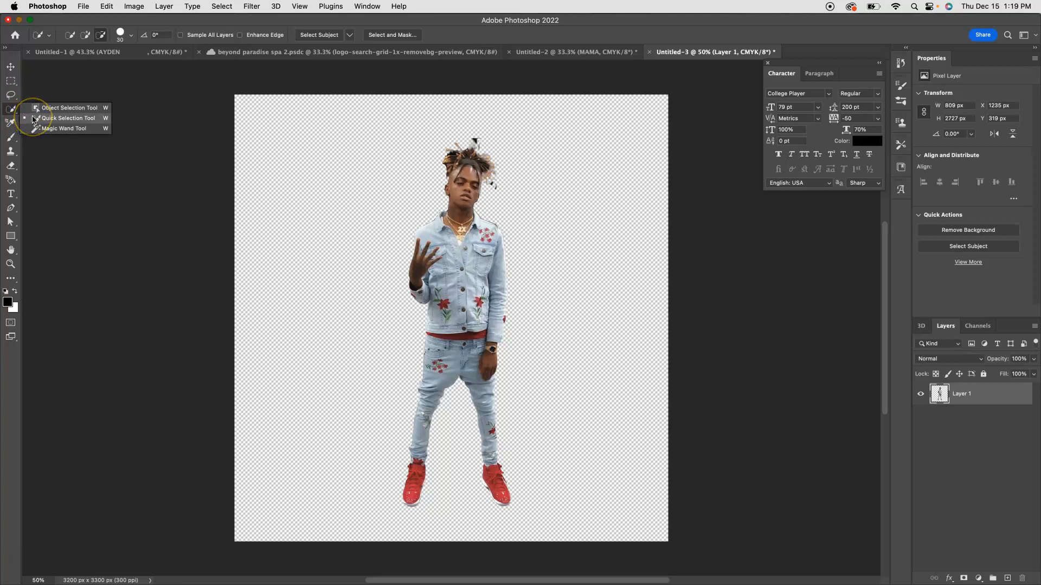
click(39, 118)
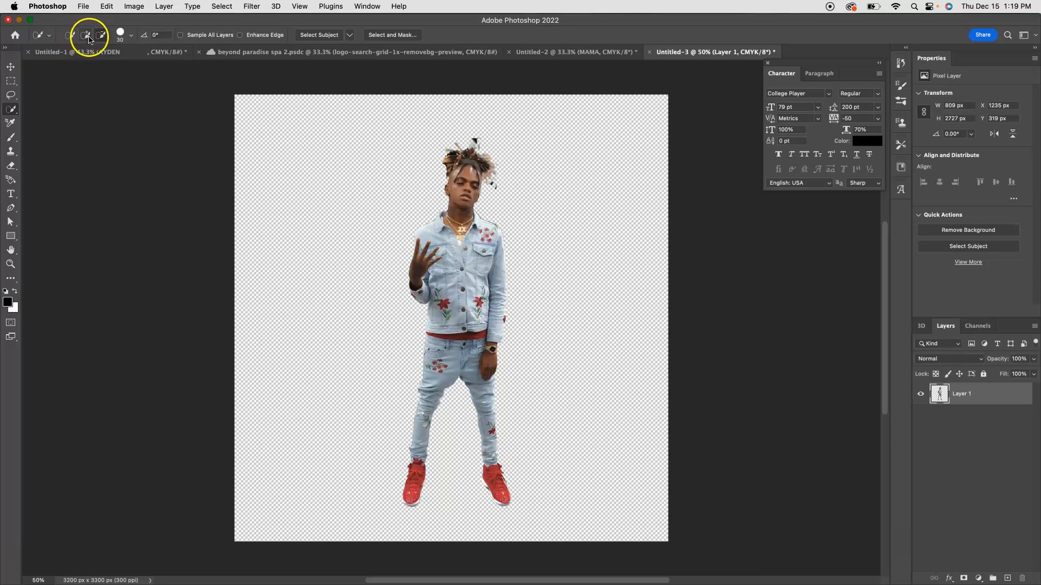
click(101, 34)
click(497, 186)
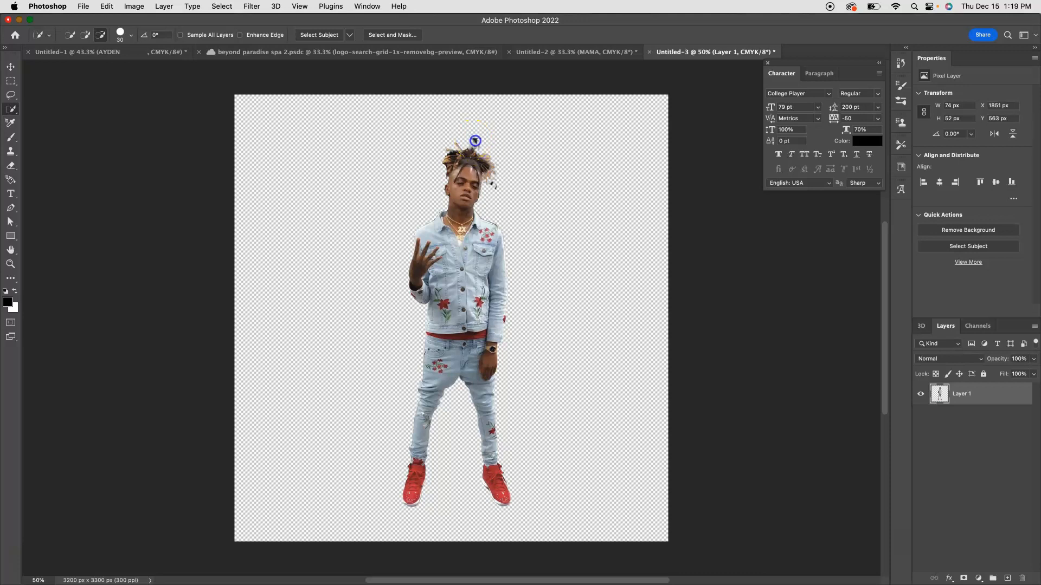
Select the stray dark patch above the hair with the Object Selection tool, about 74 x 88 px
click(10, 109)
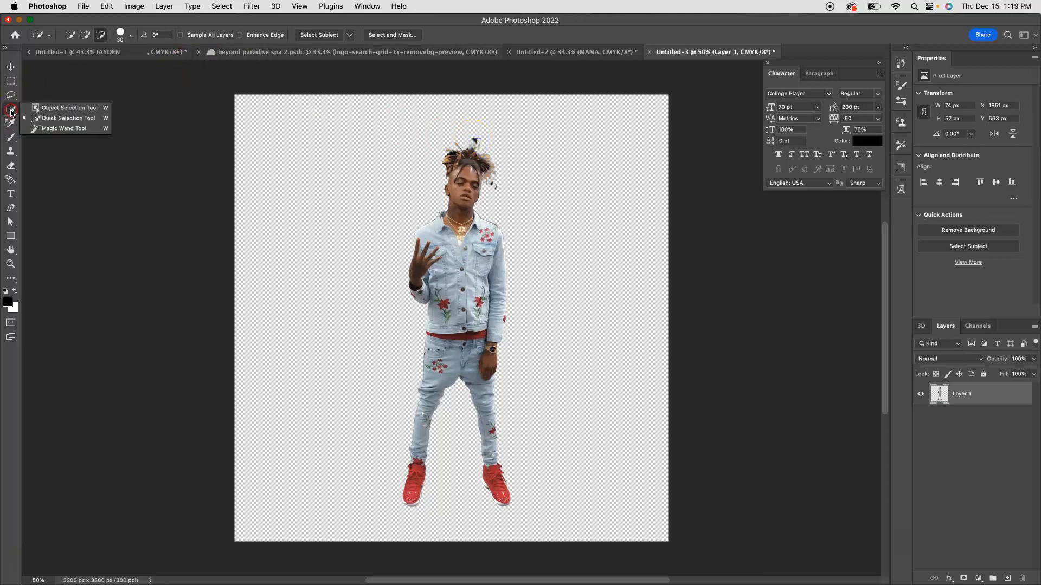
click(49, 107)
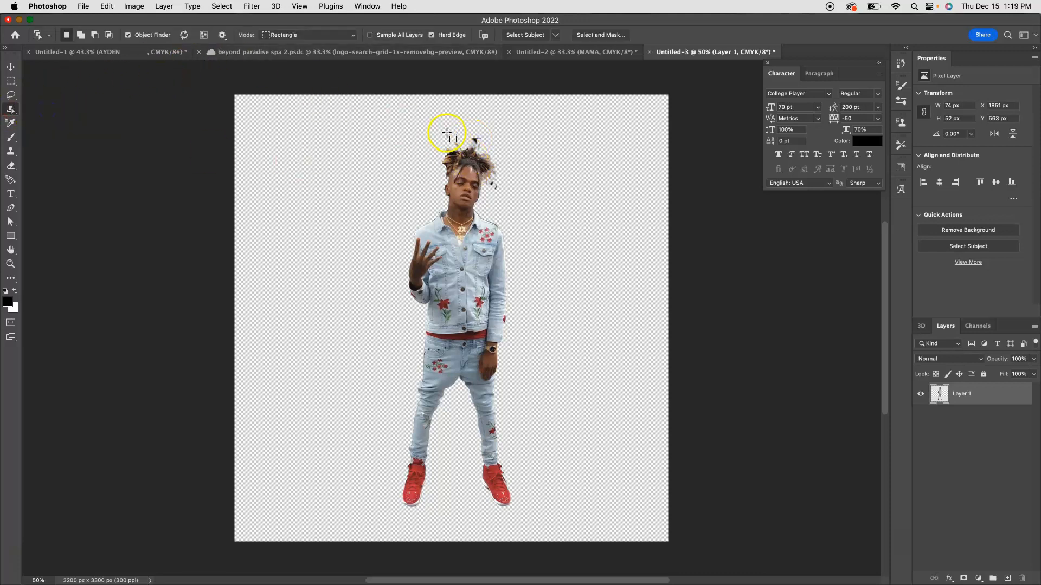
drag(471, 136, 523, 154)
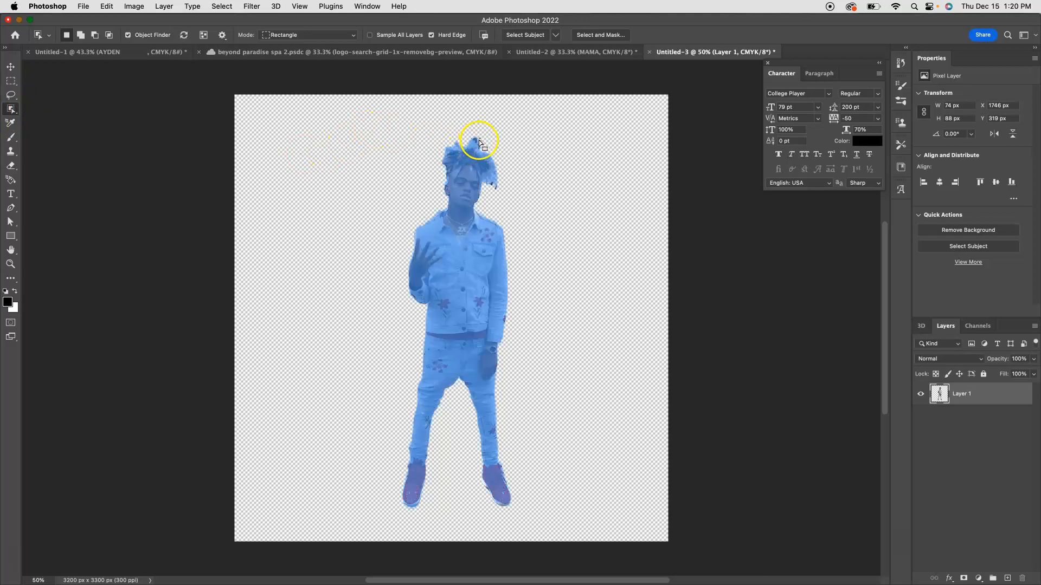
Invert the selection of the stray patch and undo the inversion
right_click(480, 142)
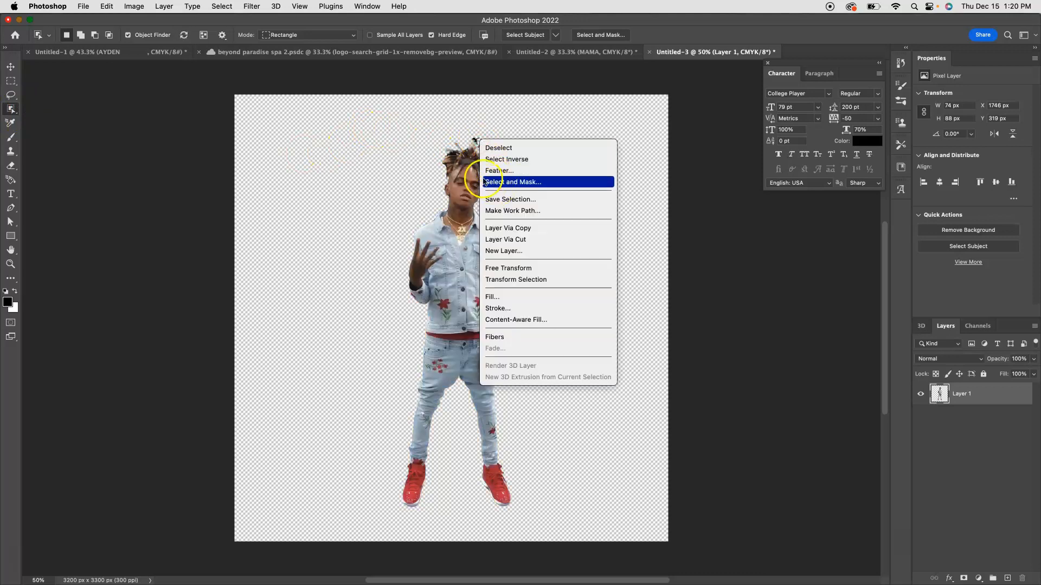
click(524, 164)
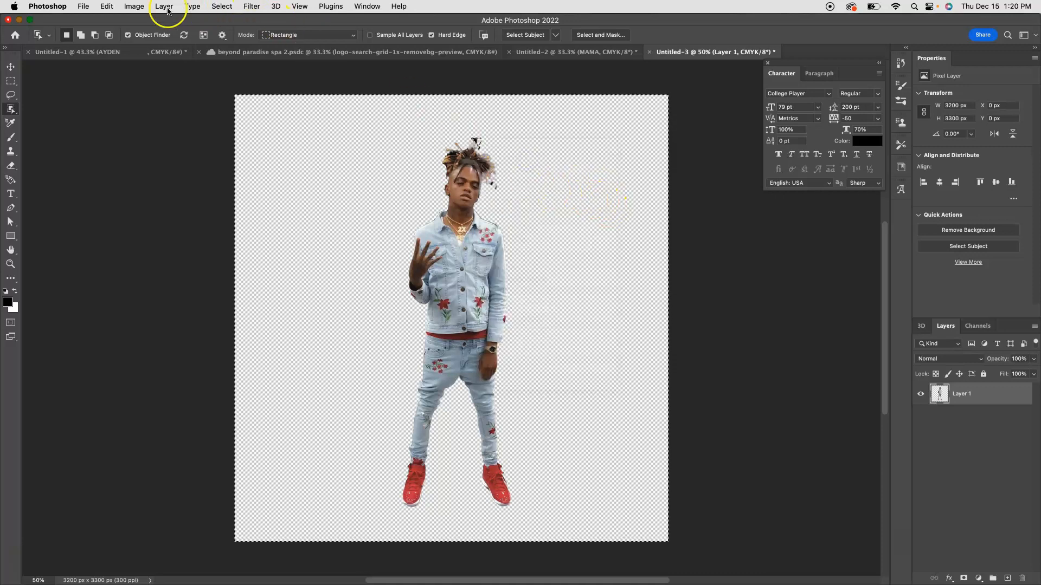
click(108, 9)
click(116, 20)
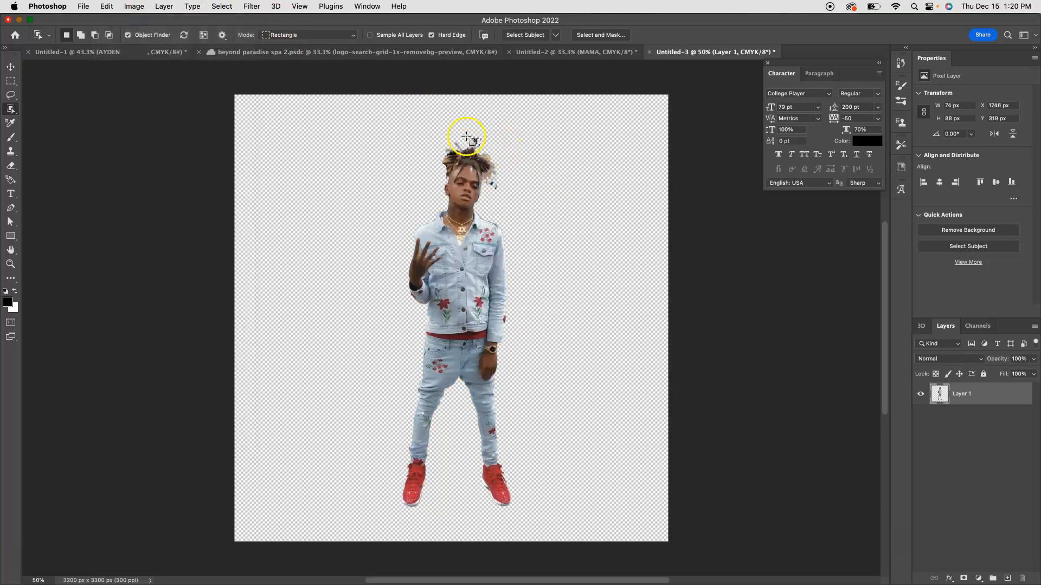
Cut the selected patch above the hair to its own layer and delete that layer
right_click(479, 138)
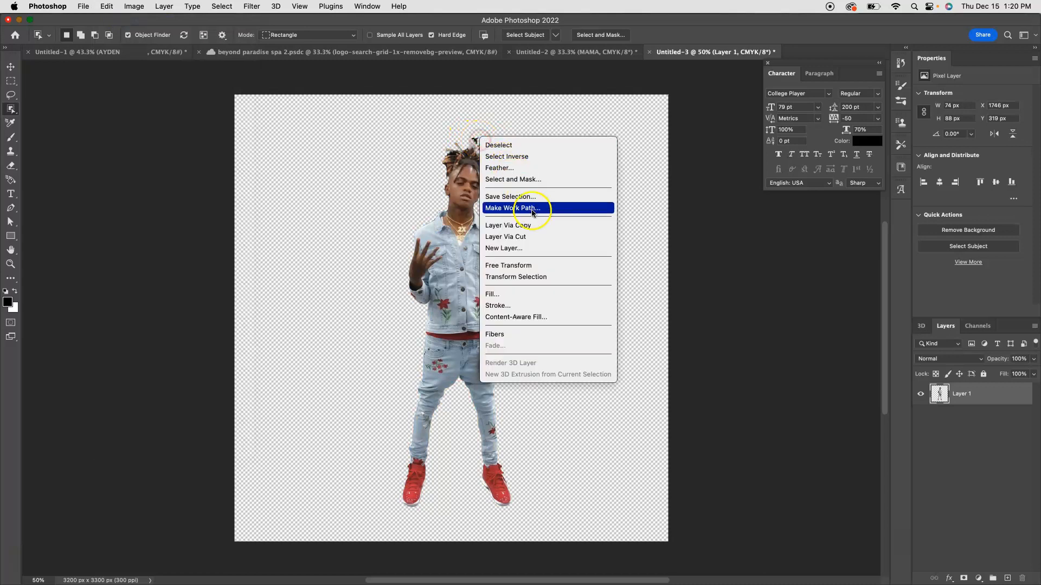
click(529, 237)
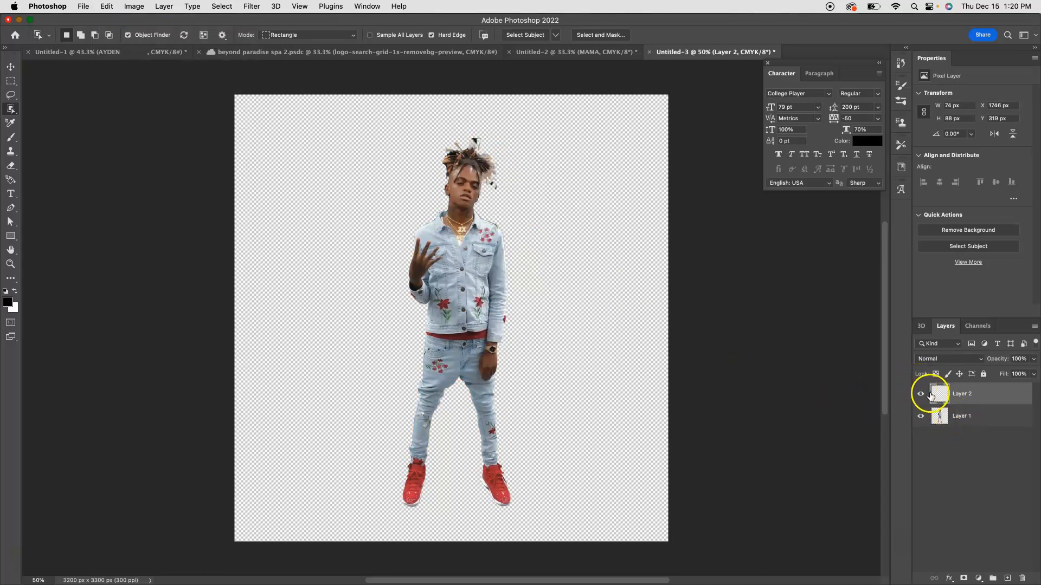
key(Delete)
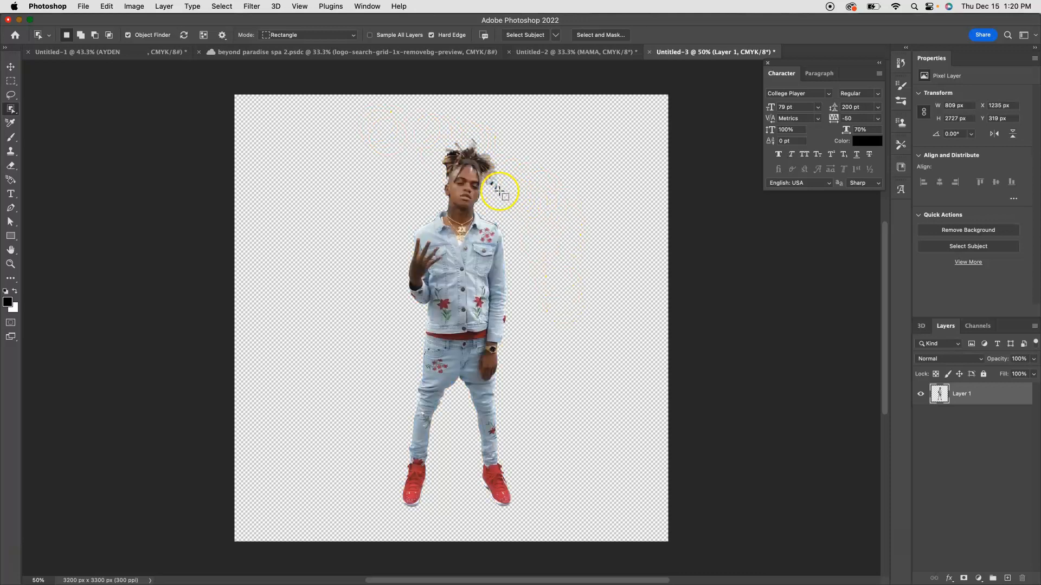
Select the stray bits beside the hair, about 69 x 66 px, cut them to a separate layer and delete it
drag(498, 188, 489, 183)
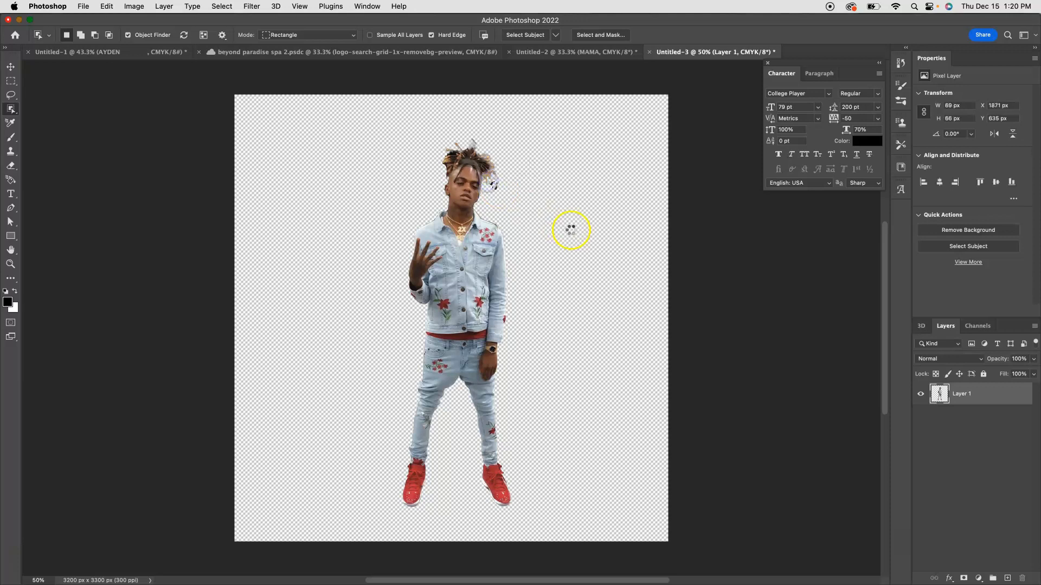
right_click(495, 188)
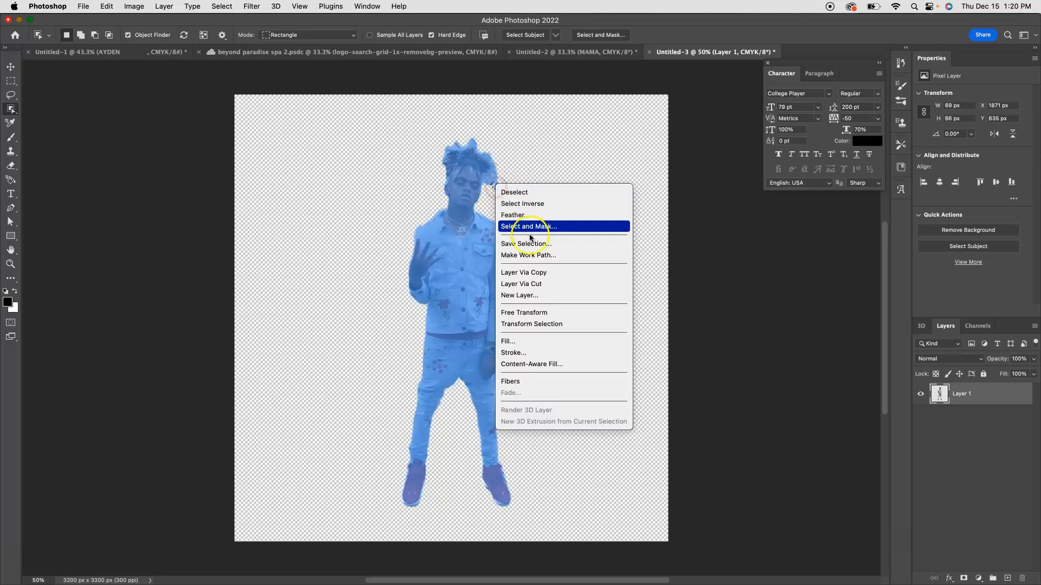
click(544, 282)
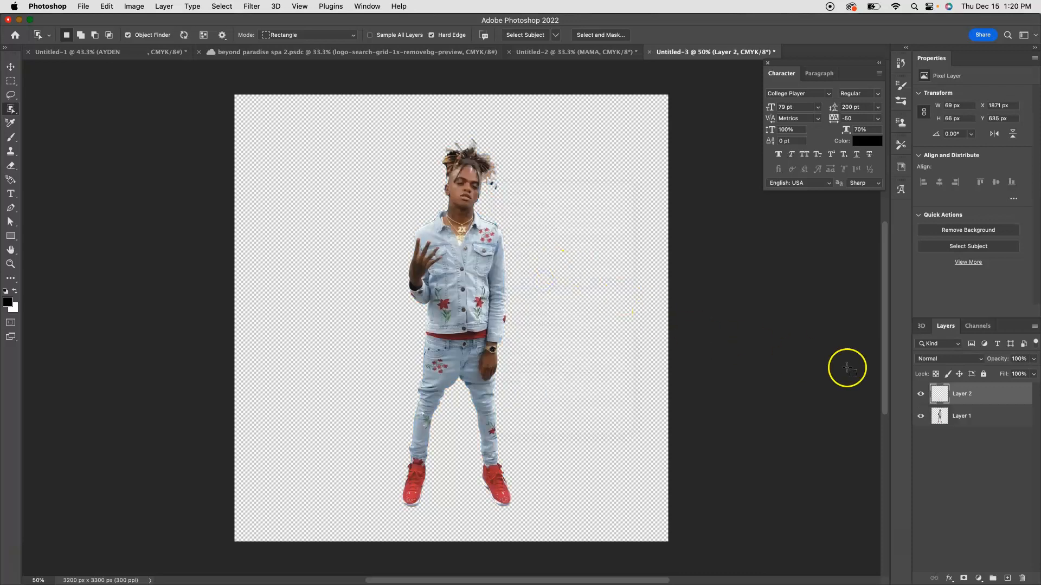
click(971, 397)
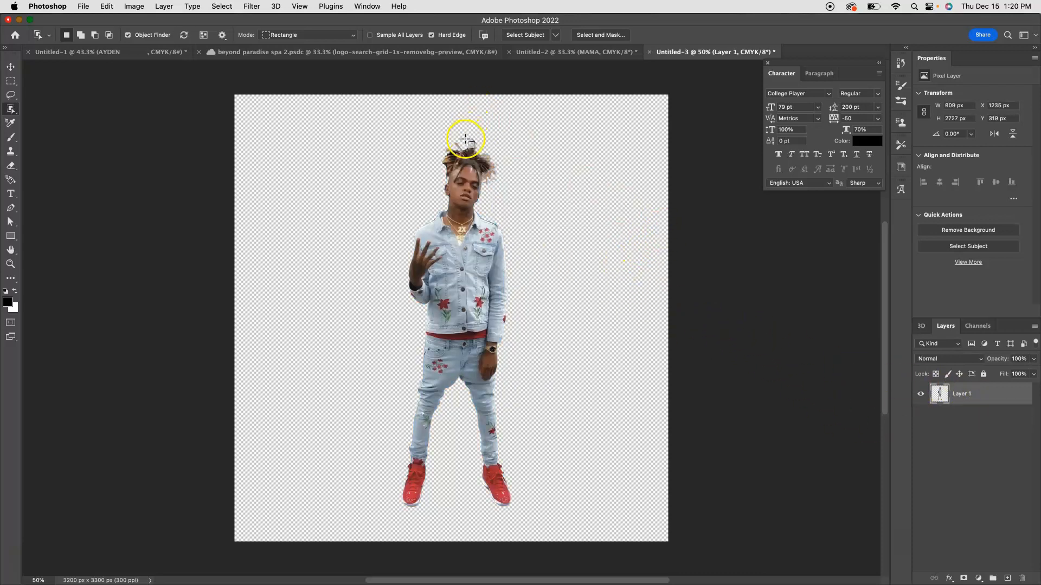
Select the stray bit above the hair, about 34 x 49 px, and cut it to its own layer
drag(477, 144, 477, 148)
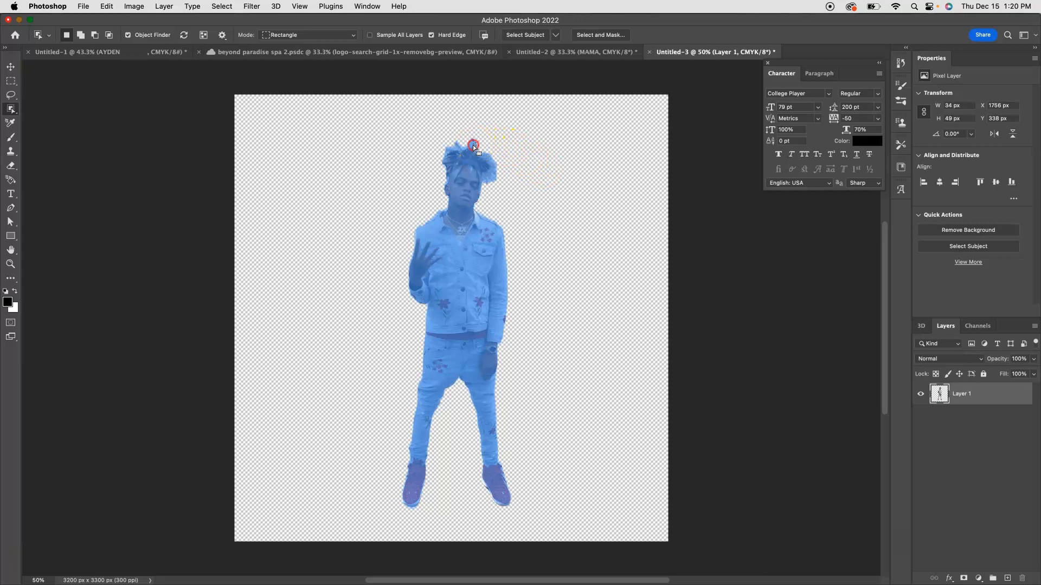
right_click(473, 147)
click(510, 226)
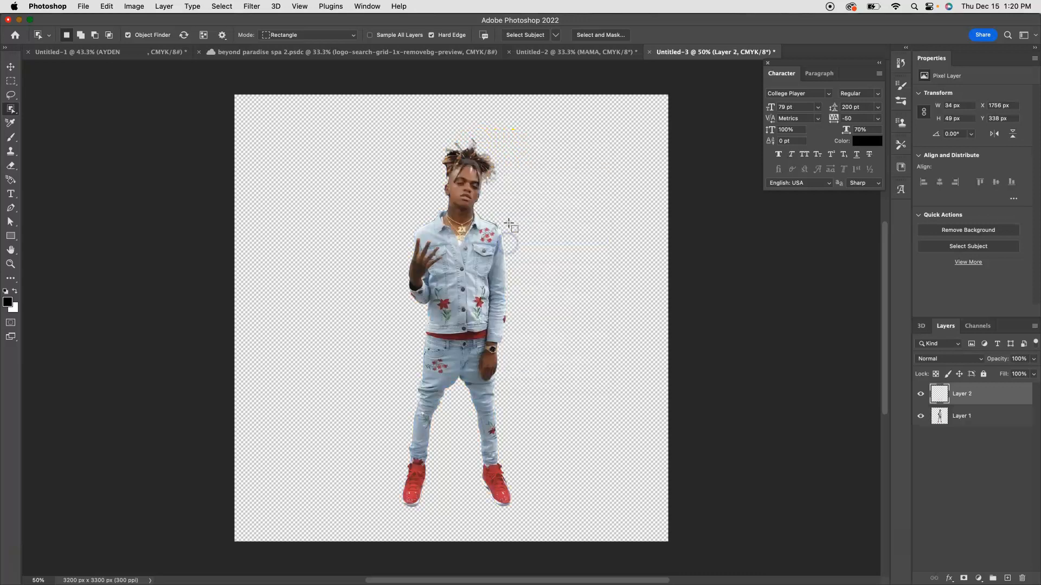
Reselect the stray bit above the hair, cut it to another layer and delete the extra layers, leaving only the subject's layer
drag(474, 141, 478, 146)
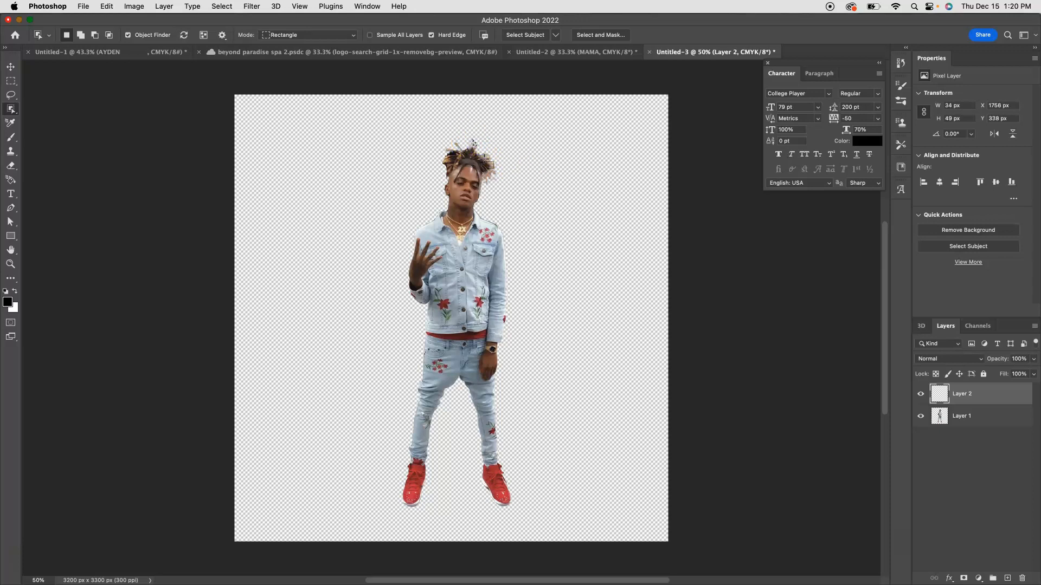
right_click(471, 144)
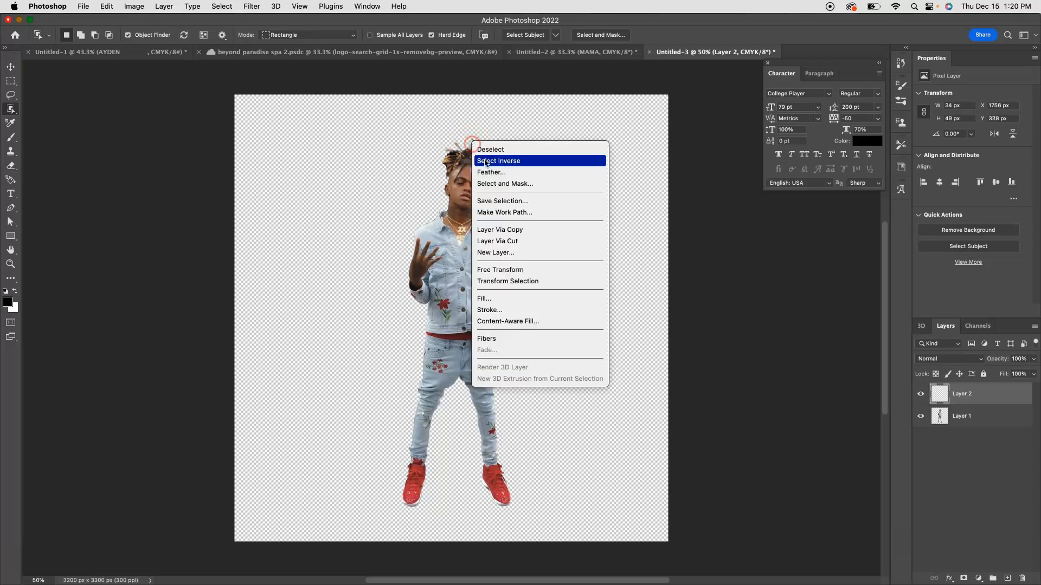
click(500, 240)
click(961, 419)
key(Delete)
click(957, 395)
key(Delete)
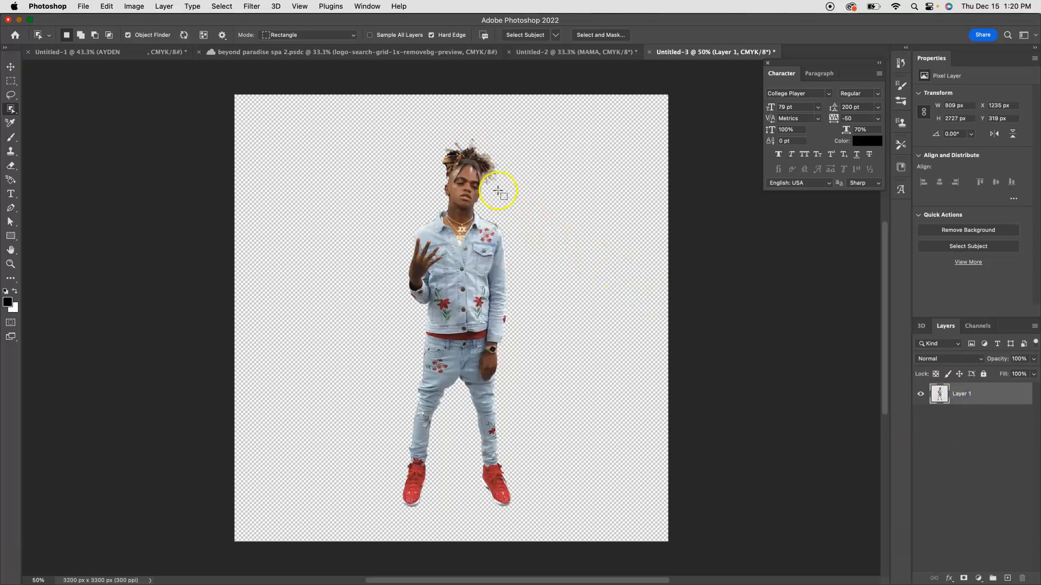
Select the remaining patch above the hair with the Quick Selection tool, about 36 x 49 px, cut it to a separate layer and delete it
right_click(13, 109)
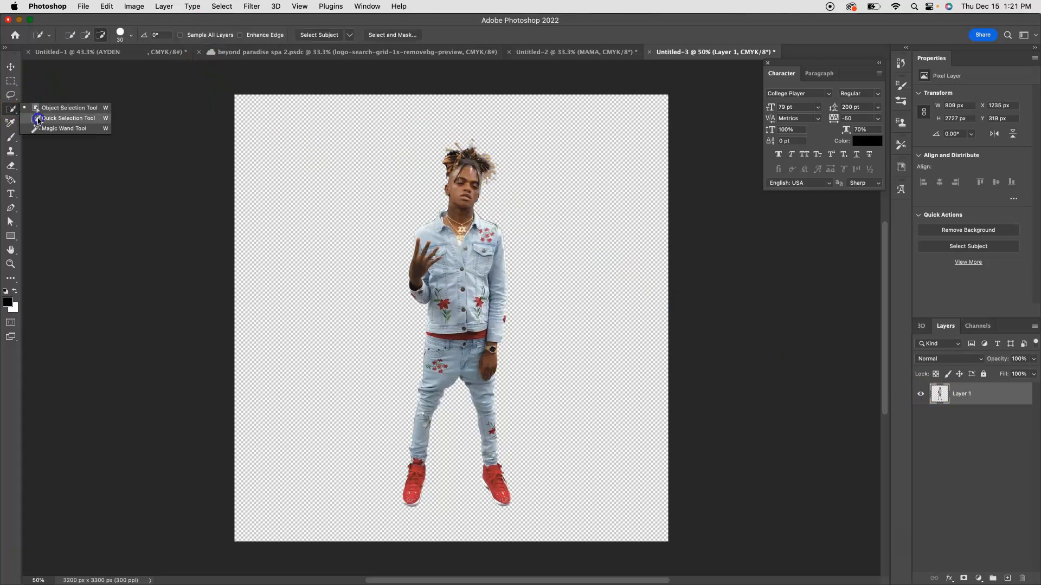
click(38, 118)
click(495, 150)
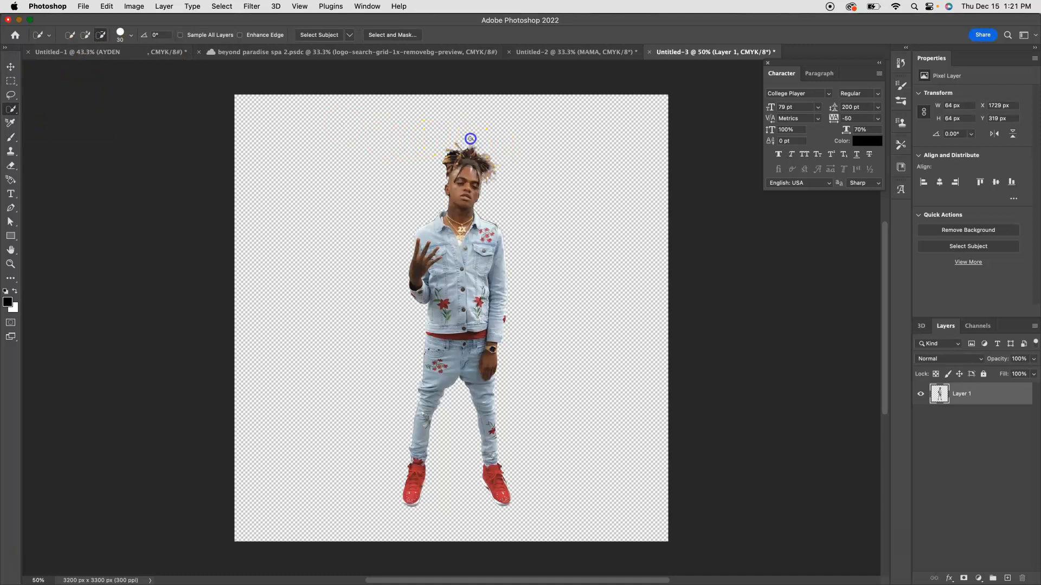
right_click(473, 145)
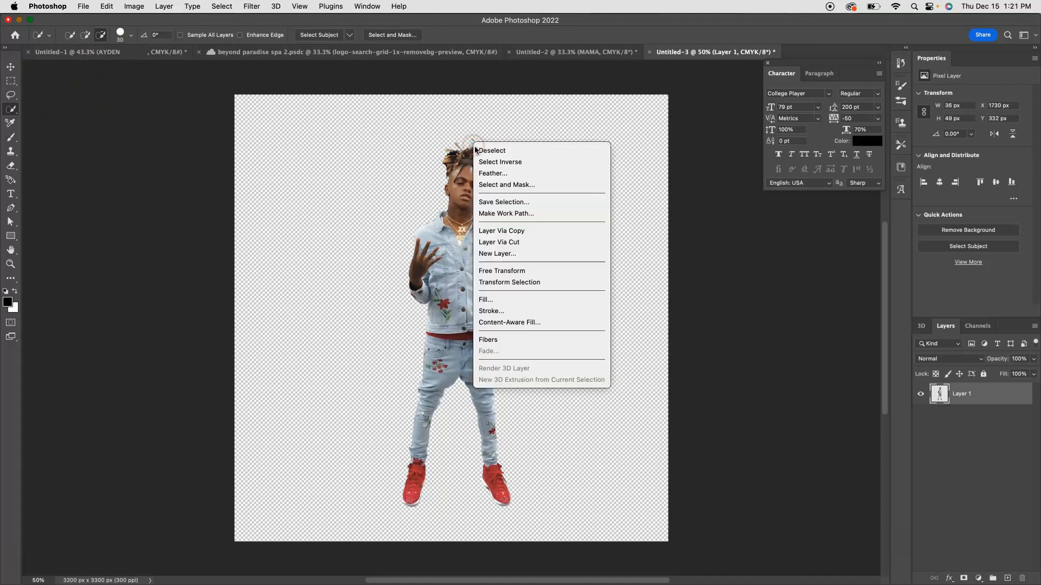
click(512, 242)
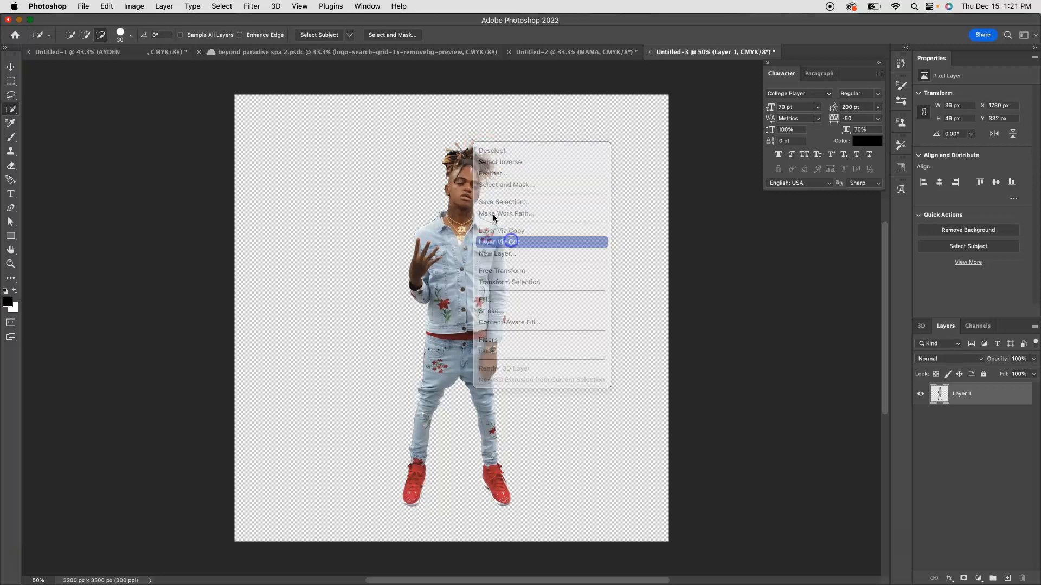
click(968, 394)
key(Delete)
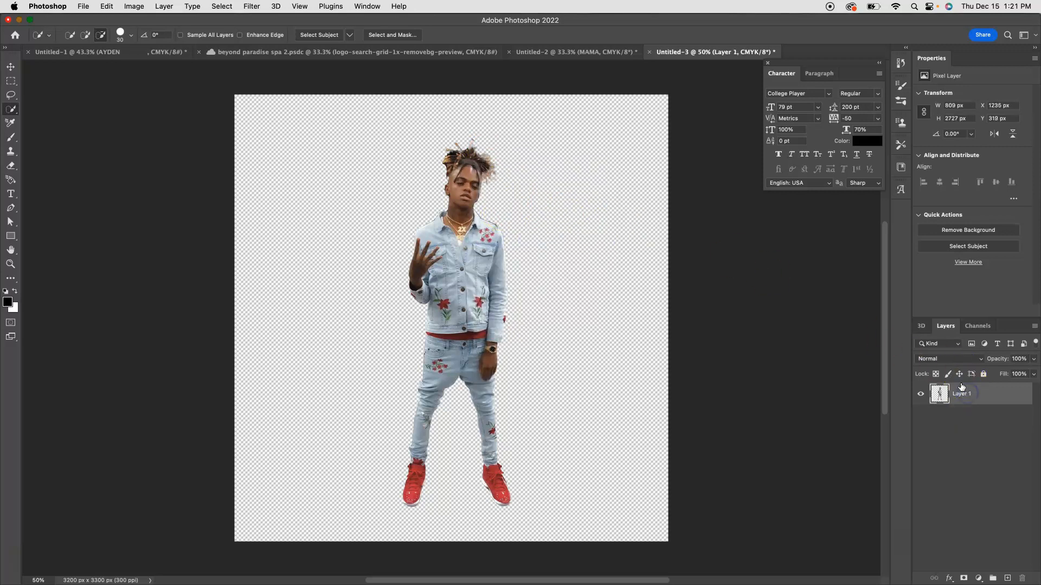
Select the leftover specks above the hair together with the hair using Quick Selection, about 313 x 316 px
click(470, 141)
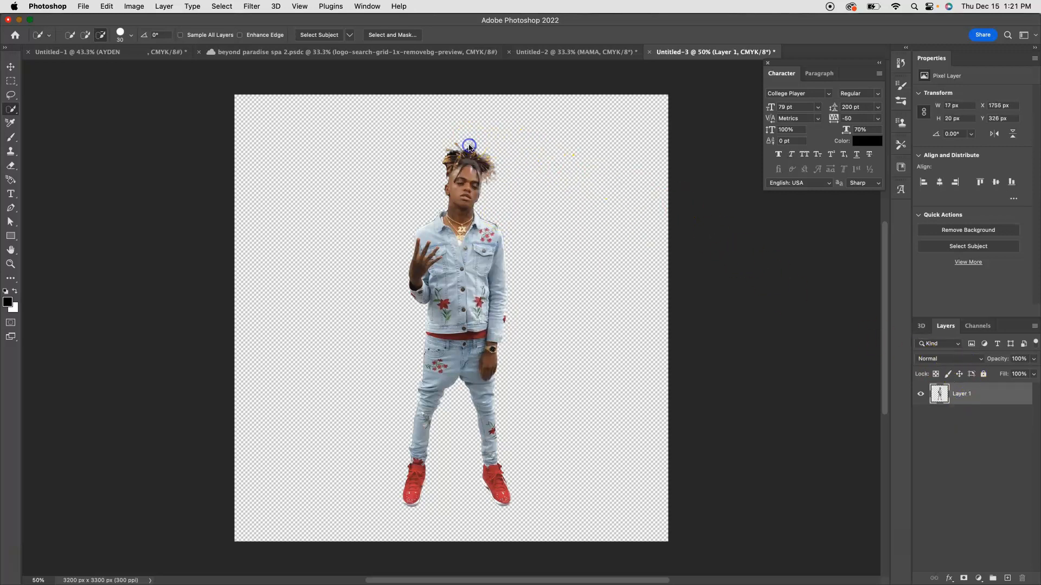
click(471, 142)
right_click(470, 142)
key(Escape)
drag(471, 142, 473, 146)
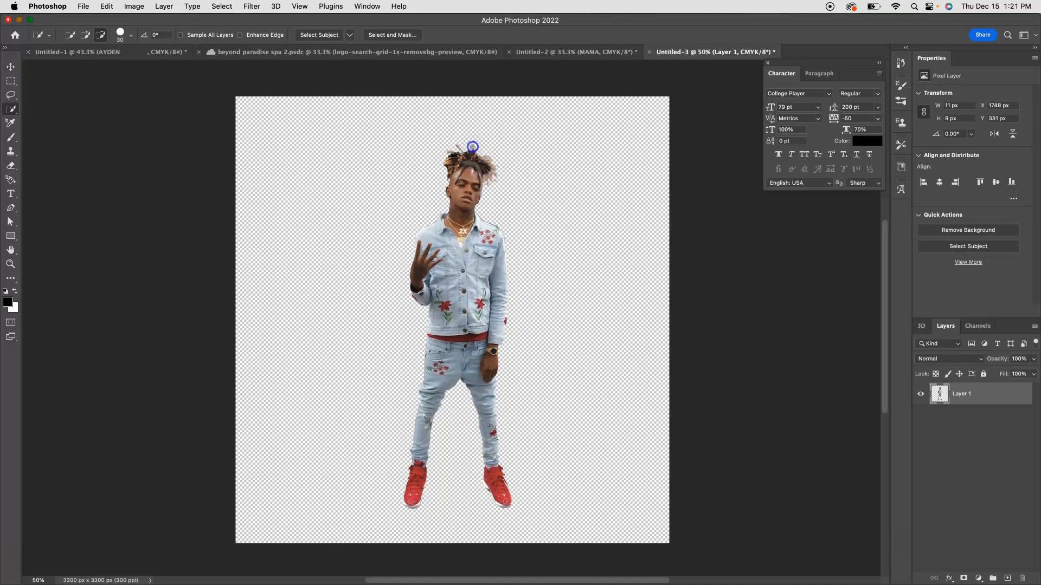
click(471, 142)
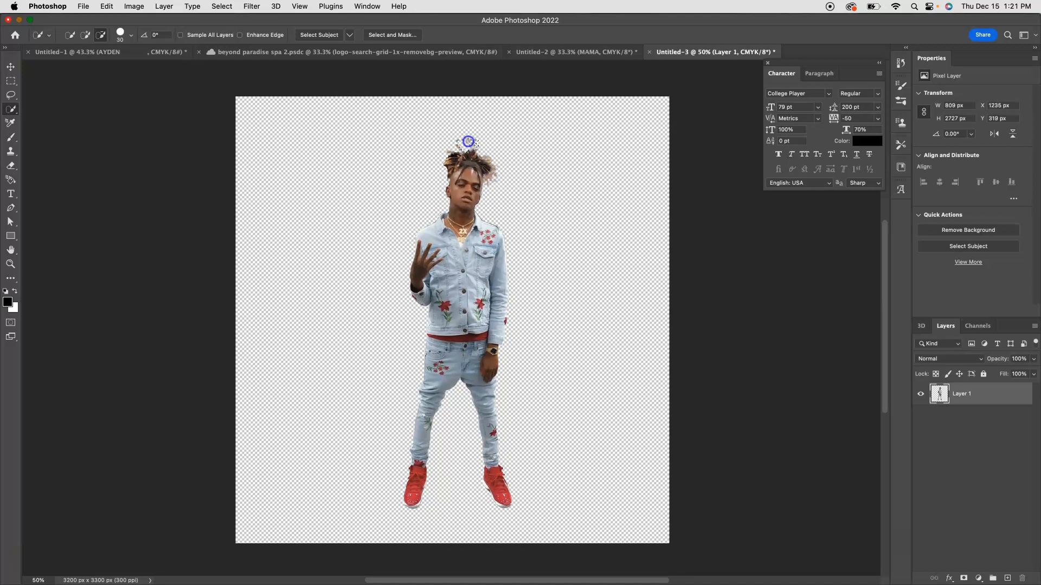
click(481, 149)
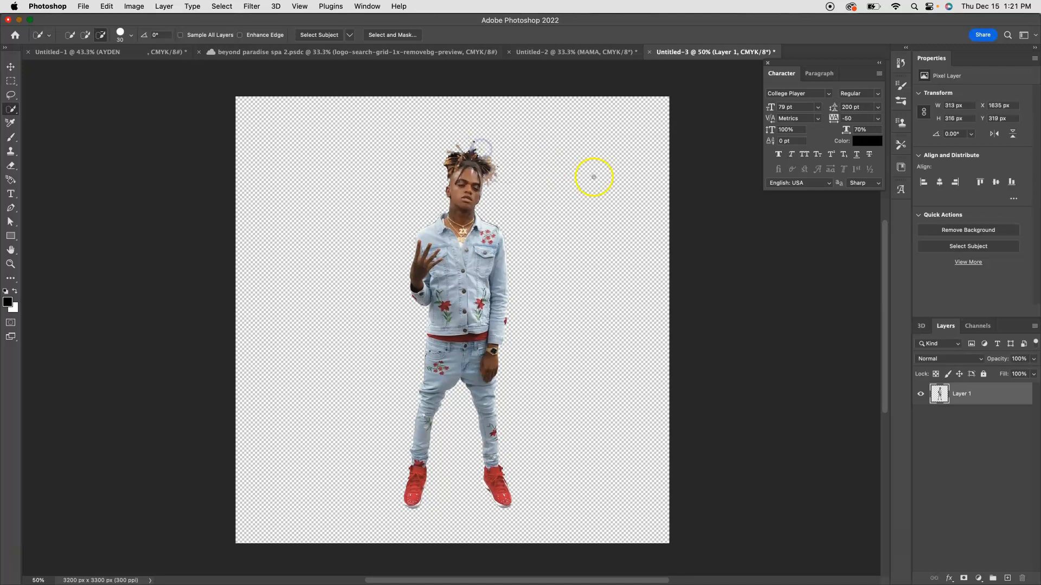
Cut the selected hair area to its own layer and undo the cut
right_click(473, 150)
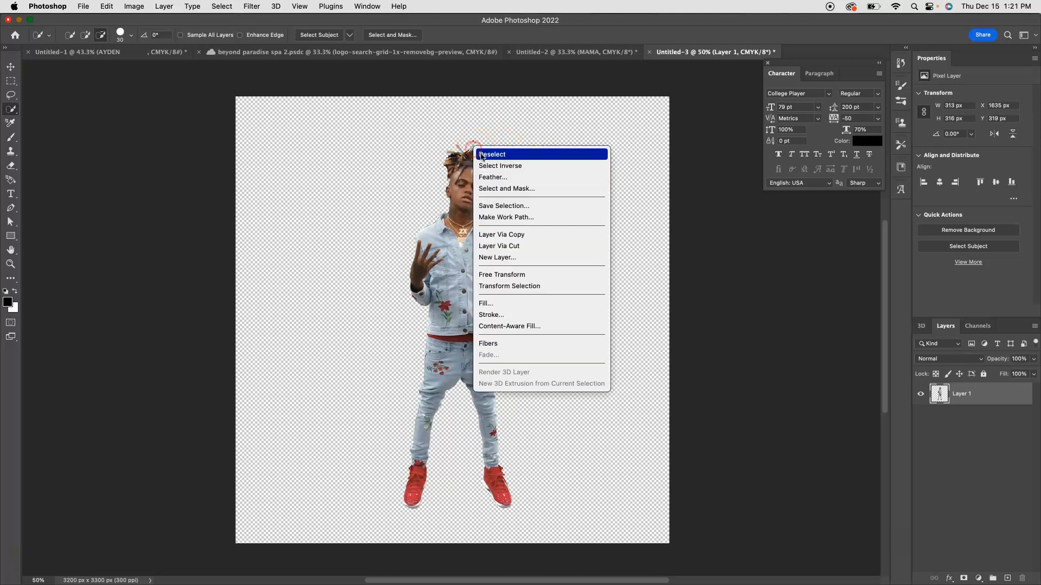
click(514, 245)
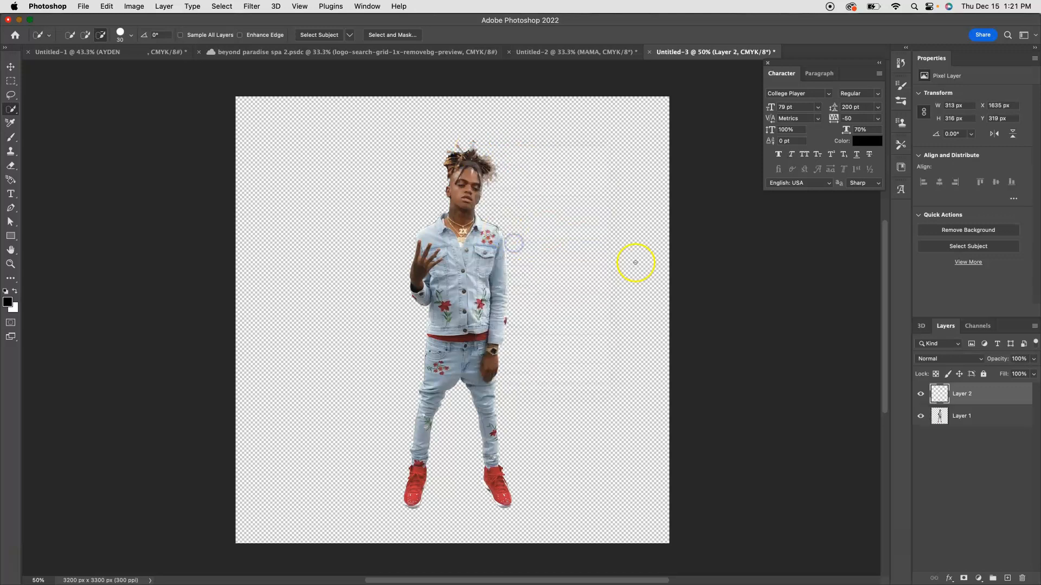
key(super+z)
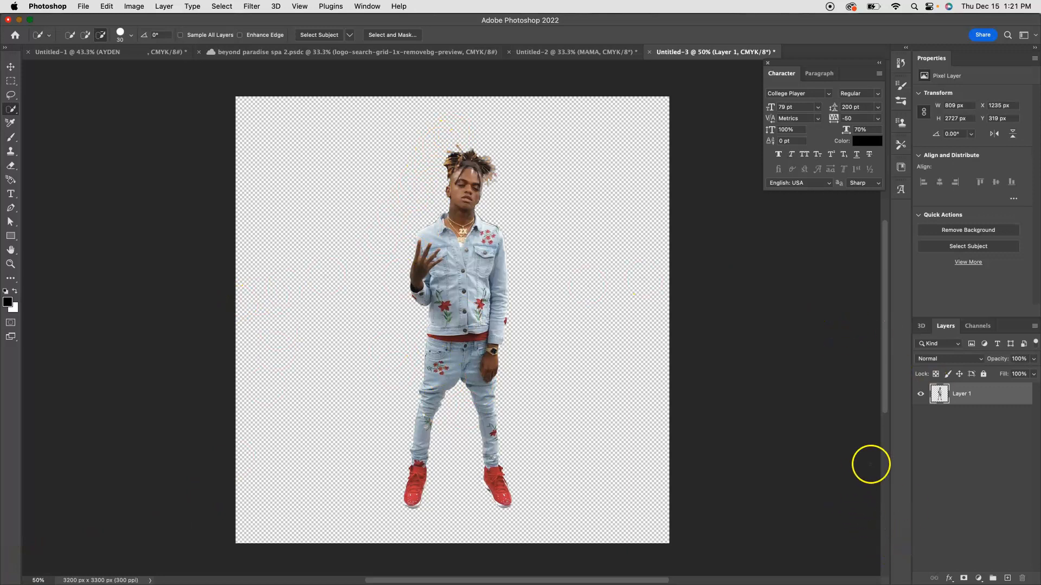
drag(780, 539, 787, 510)
click(949, 580)
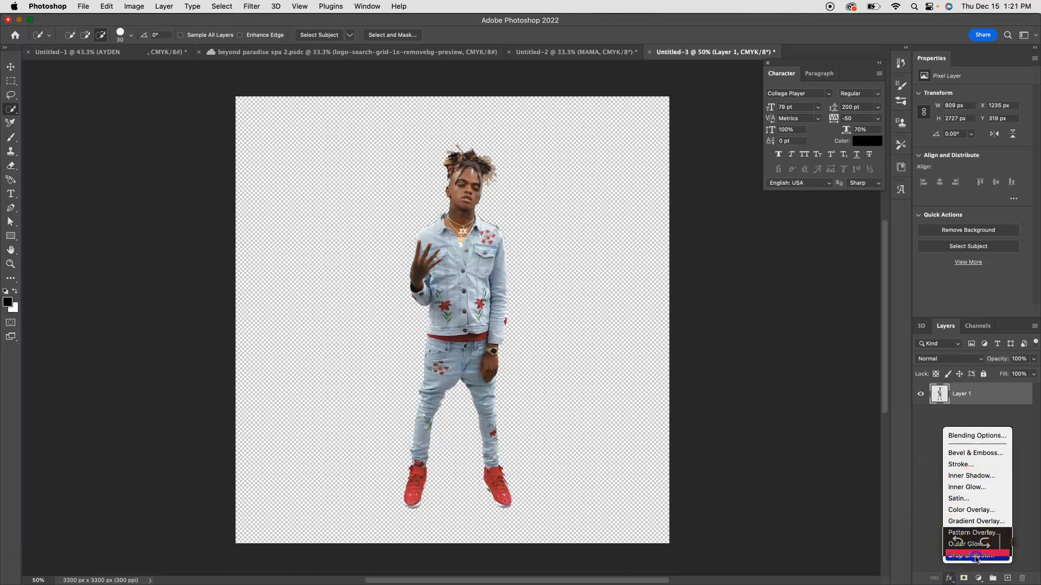
click(973, 564)
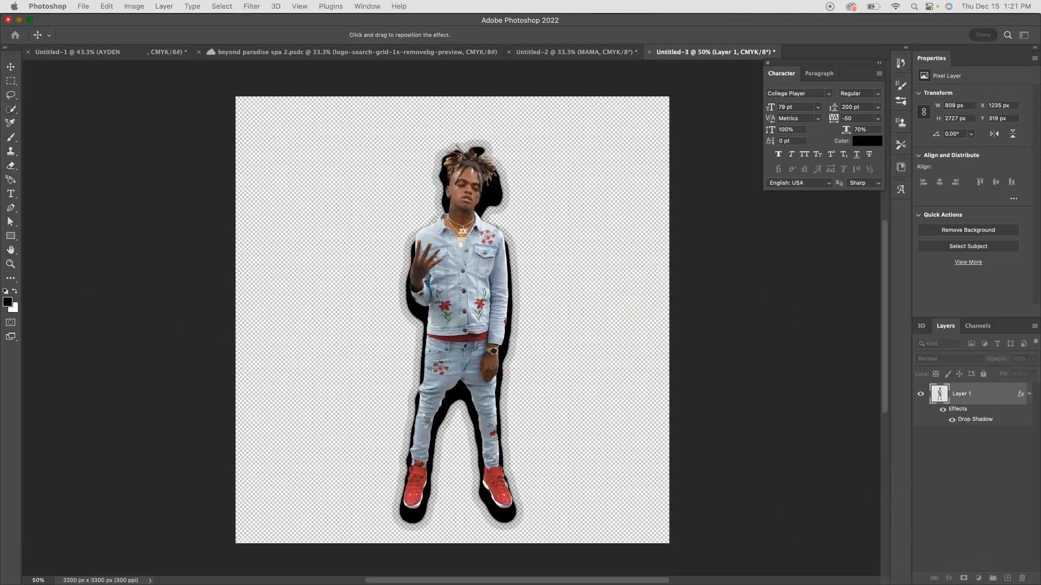
key(Escape)
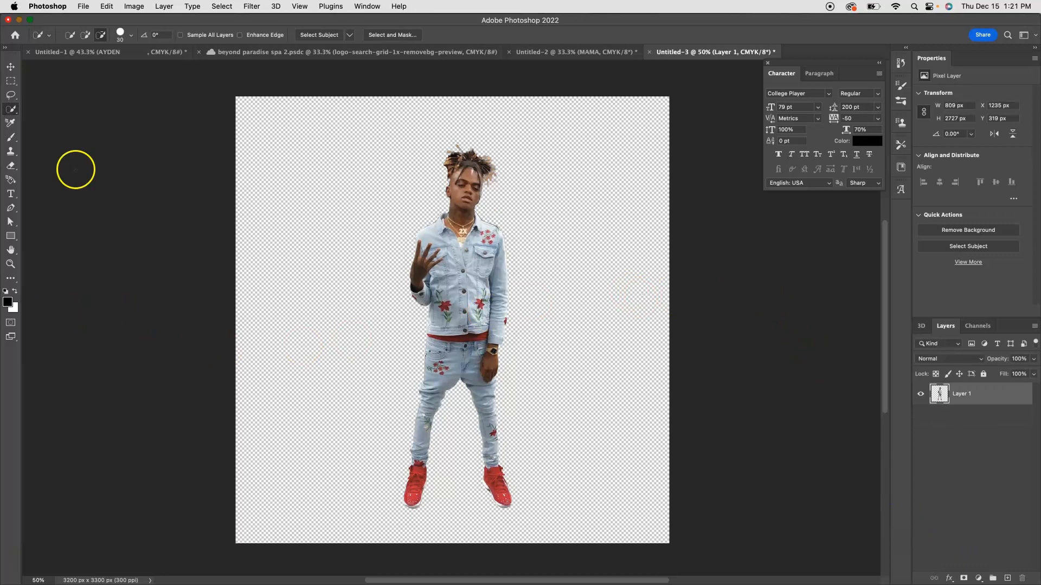
Create a new layer beneath the subject and make it a Solid Color fill in dark brown sampled from the subject's hand
click(1007, 580)
drag(946, 395, 958, 436)
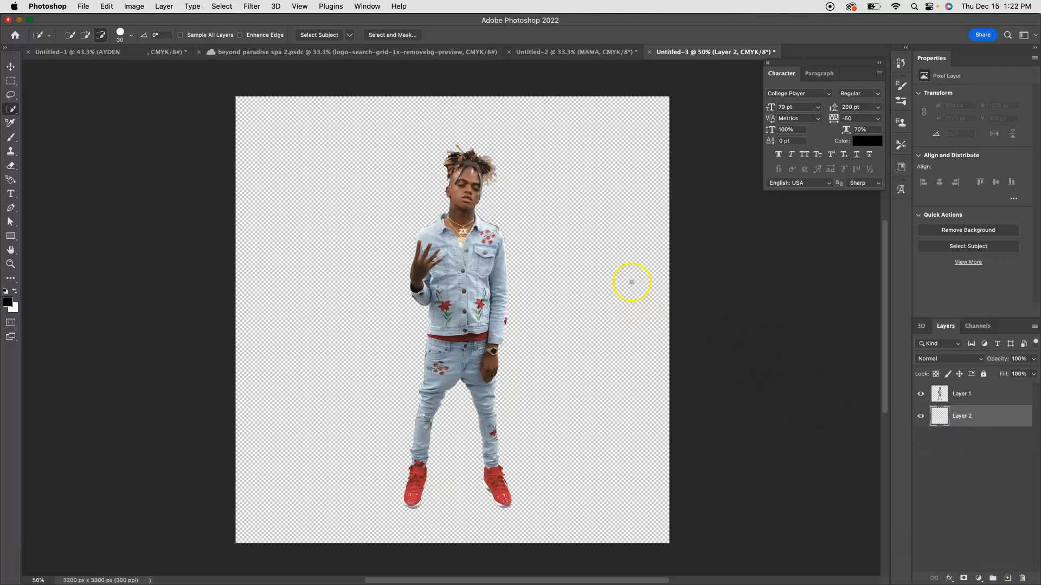
click(952, 579)
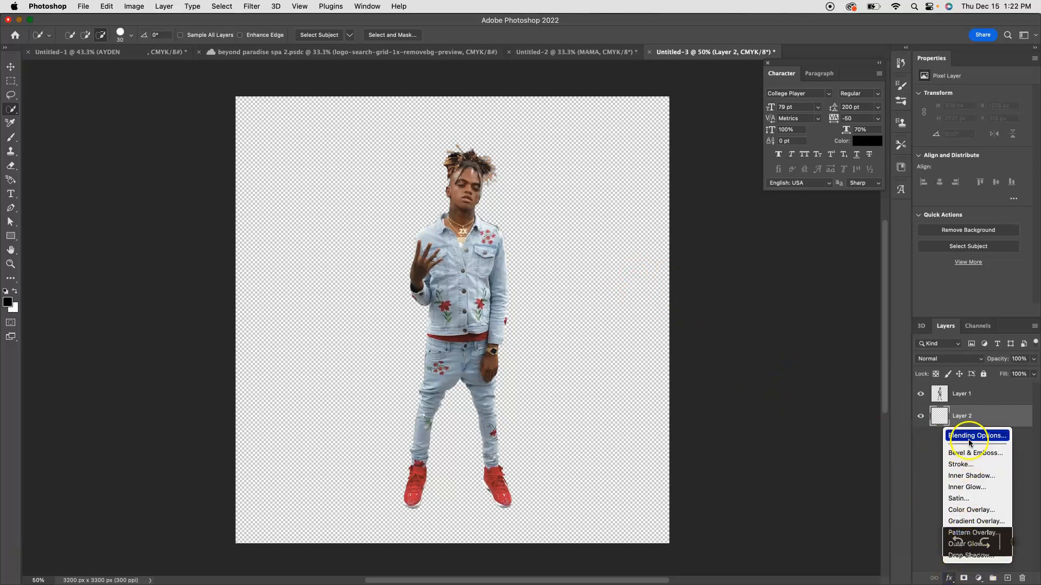
click(978, 579)
click(978, 579)
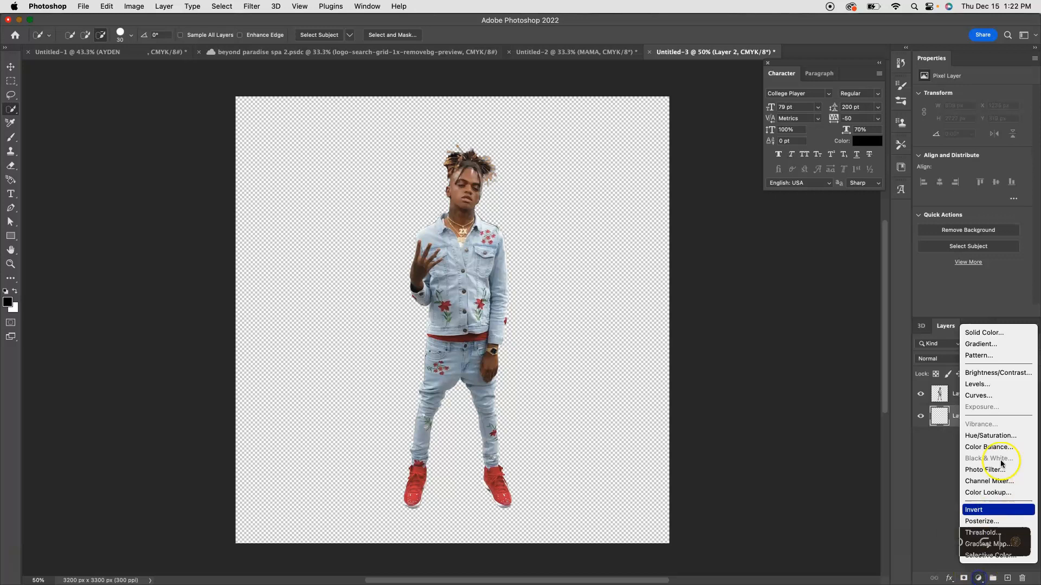
click(995, 335)
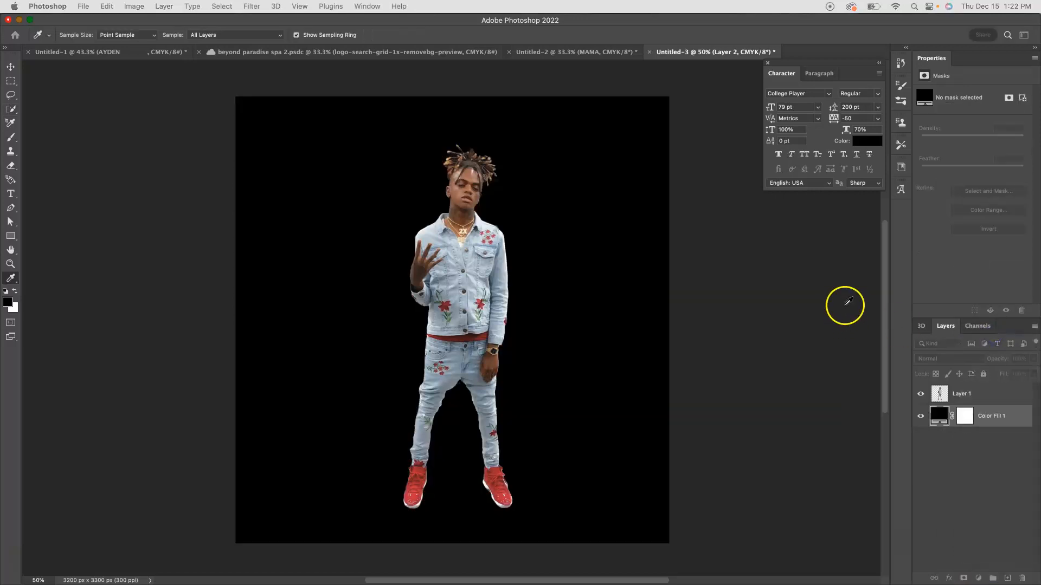
drag(469, 243, 424, 267)
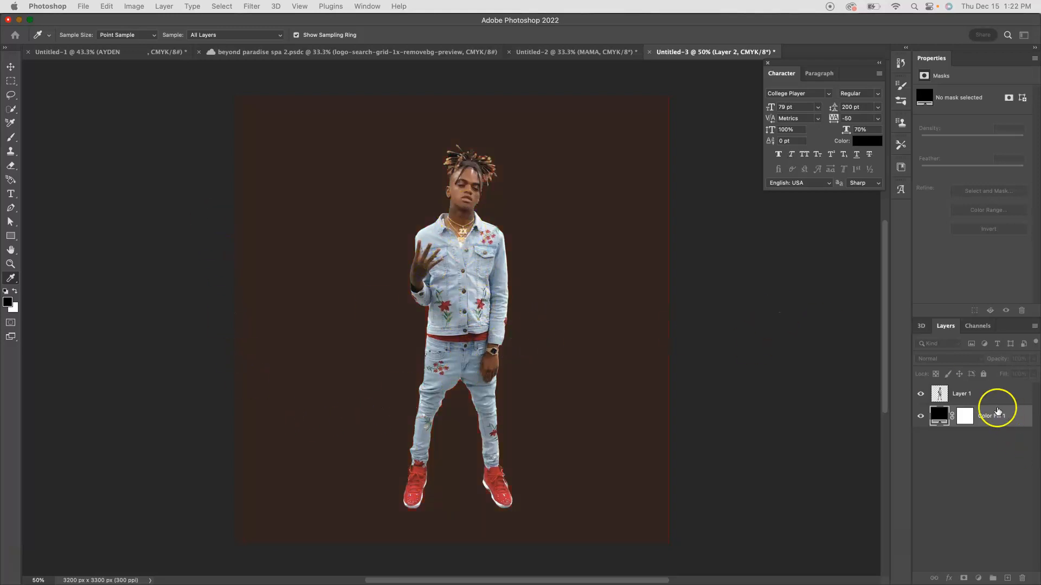
click(977, 394)
key(w)
click(982, 394)
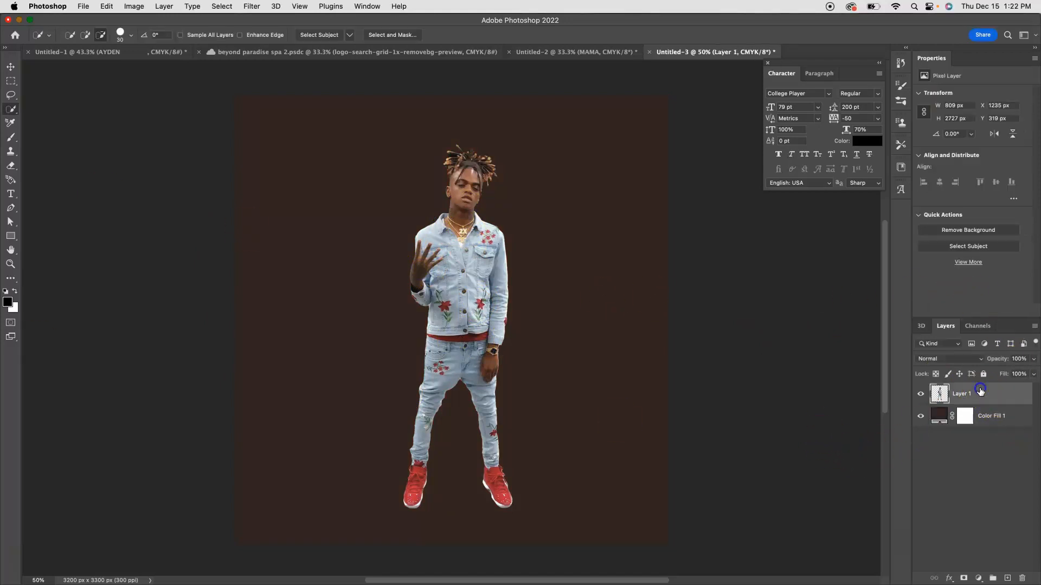
right_click(980, 392)
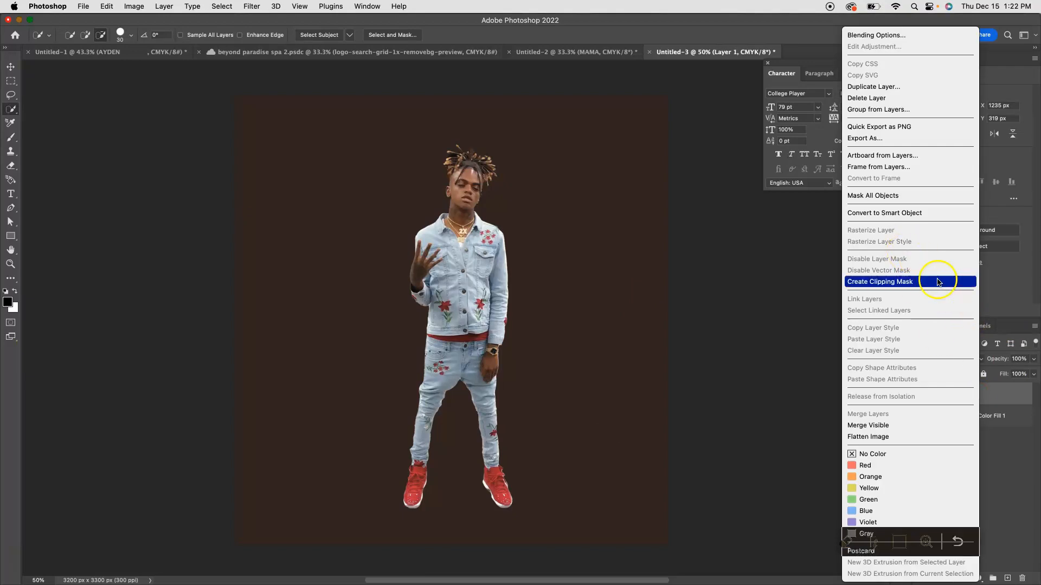
click(869, 97)
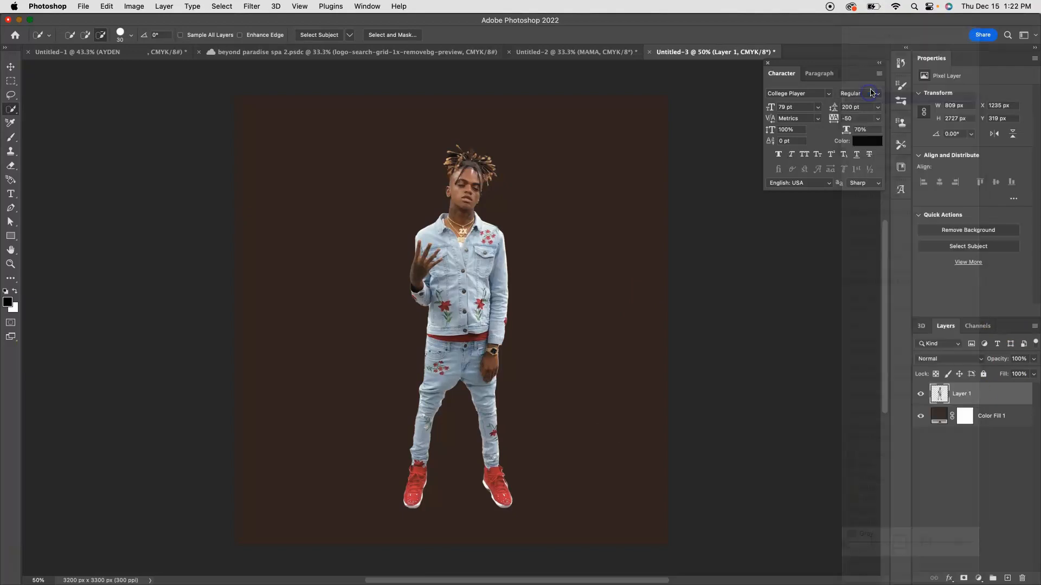
click(528, 220)
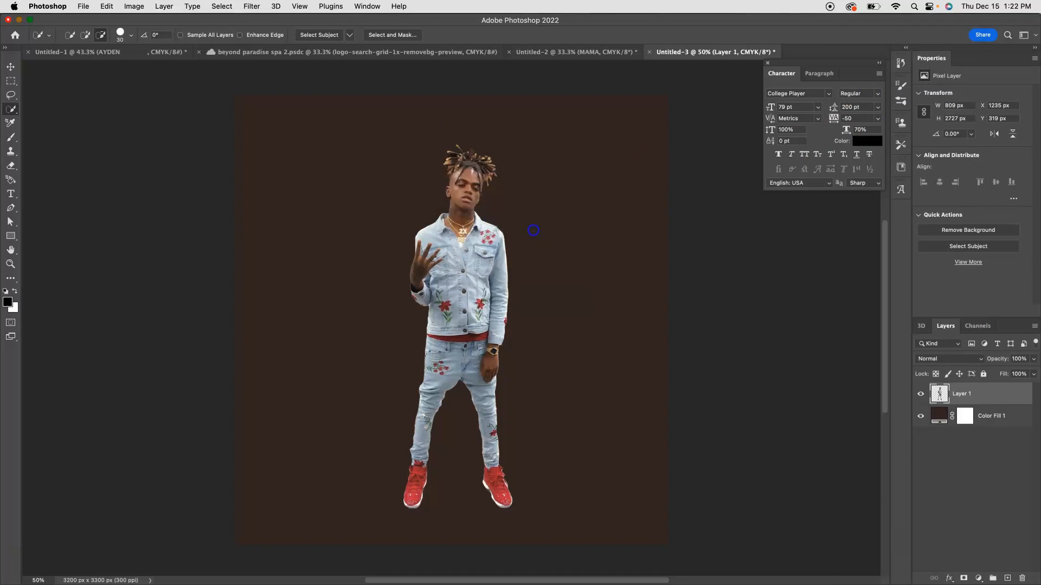
Duplicate the subject's layer and move the copy to the right of the original figure, to about X 2095 px
right_click(953, 392)
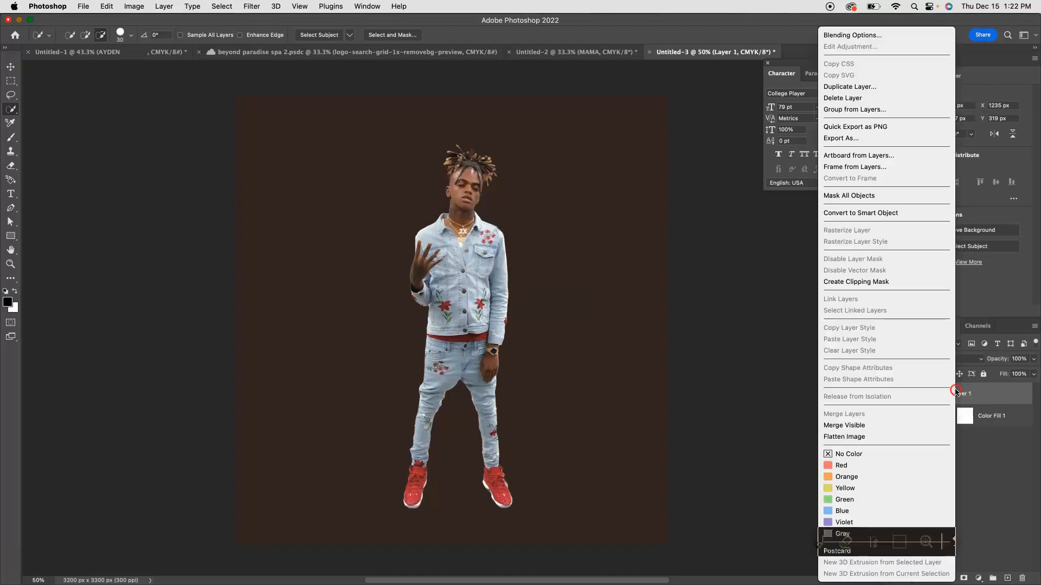
click(838, 88)
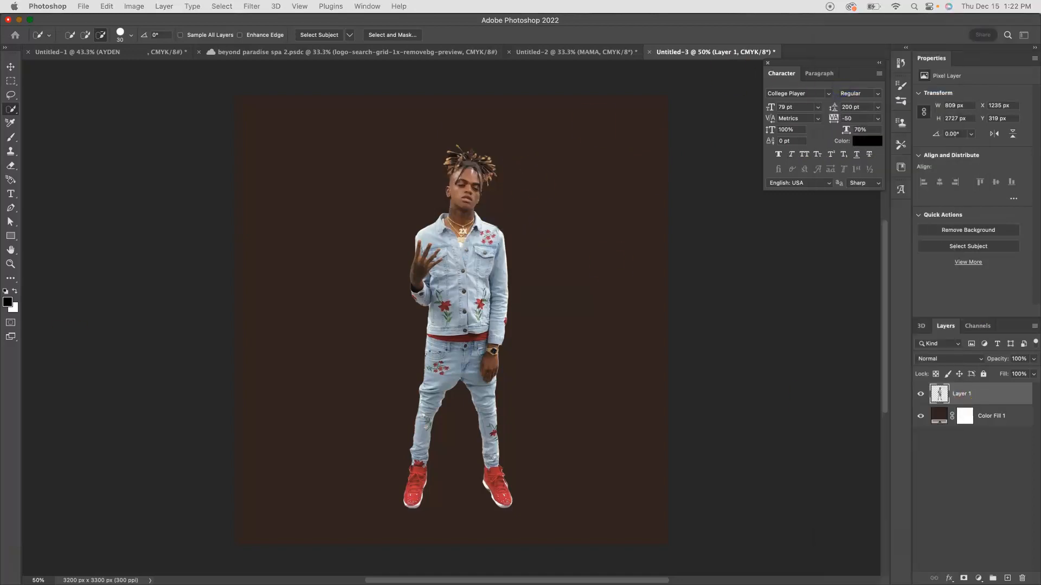
click(304, 345)
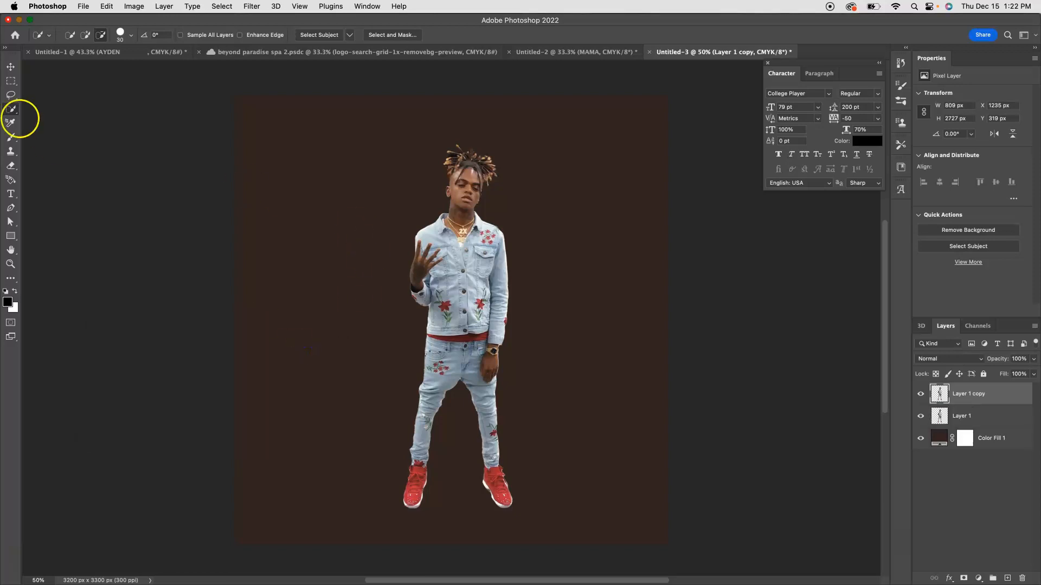
click(11, 67)
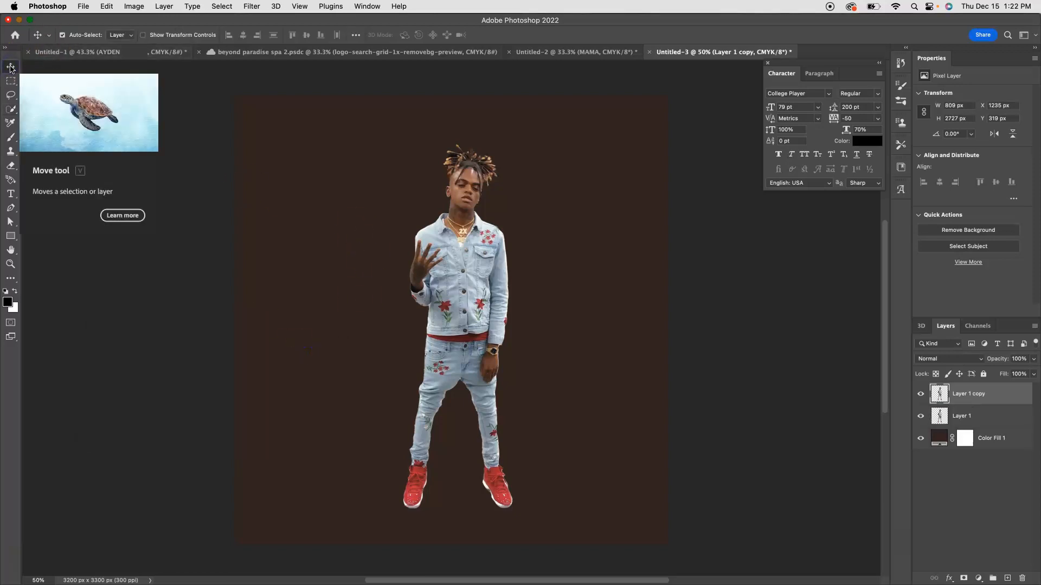
drag(474, 278, 589, 282)
Duplicate the right figure's layer and move the new copy to the left of the original figure, to about X 342 px
right_click(959, 392)
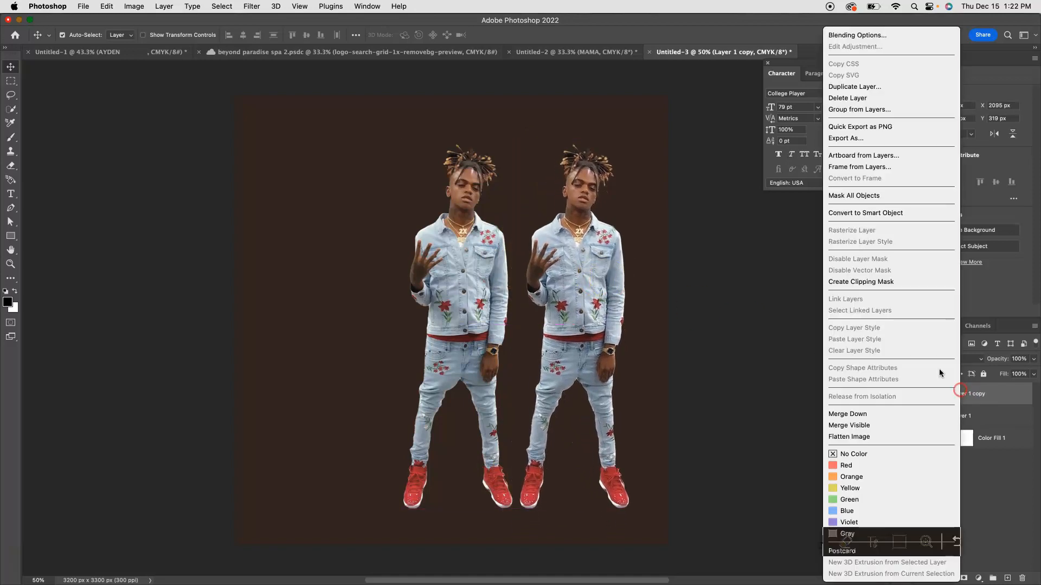
click(855, 86)
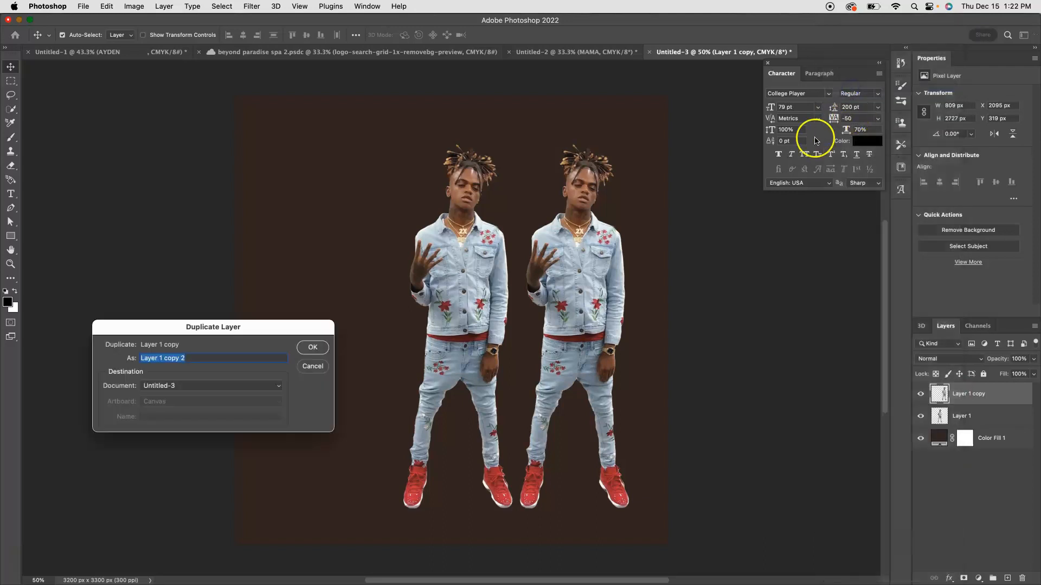
click(312, 348)
drag(580, 255, 339, 250)
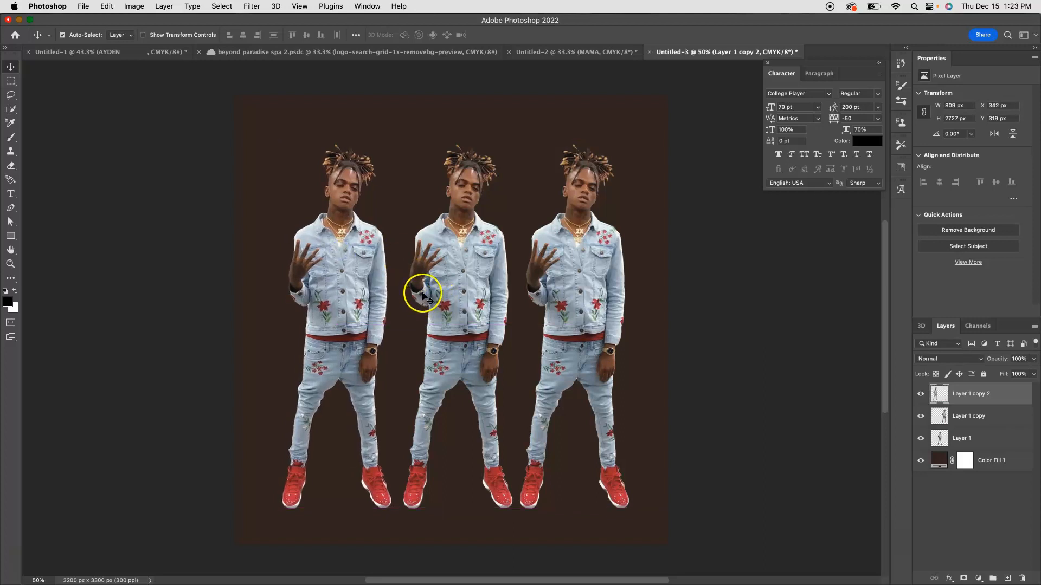
key(super+t)
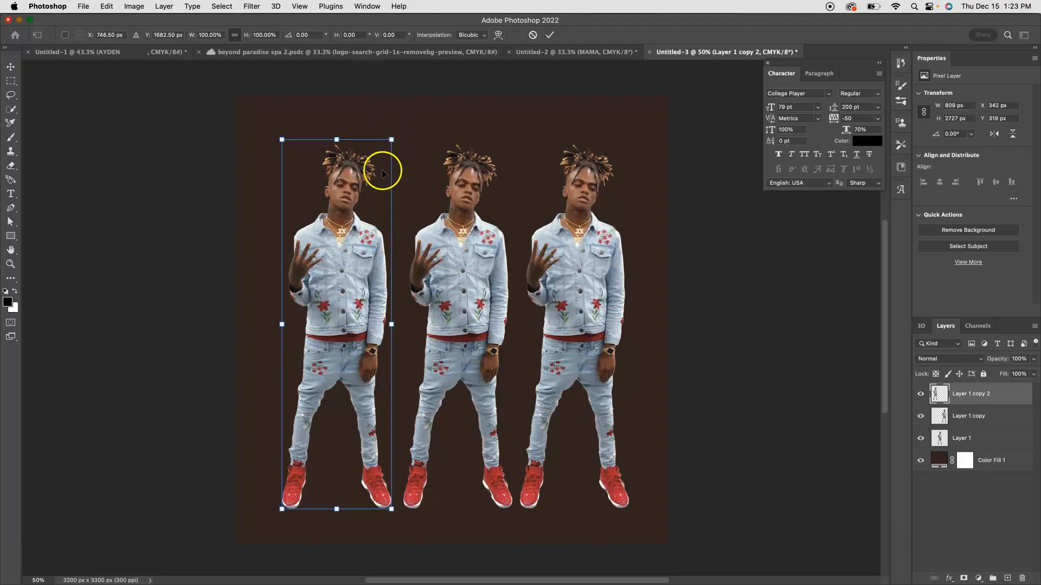
click(234, 36)
click(236, 36)
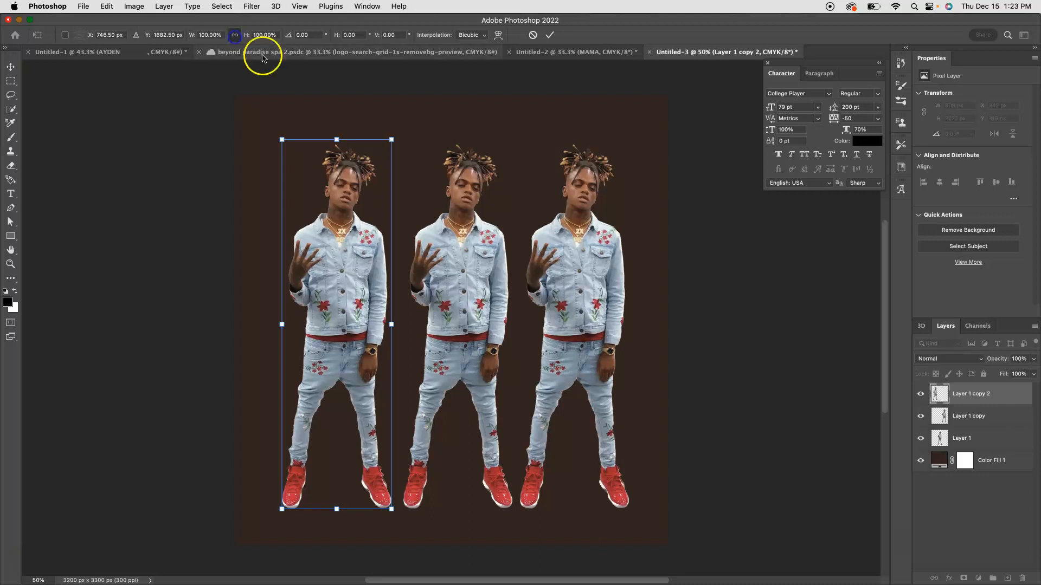
mouse_move(391, 139)
mouse_down()
mouse_move(401, 134)
mouse_move(390, 132)
mouse_up()
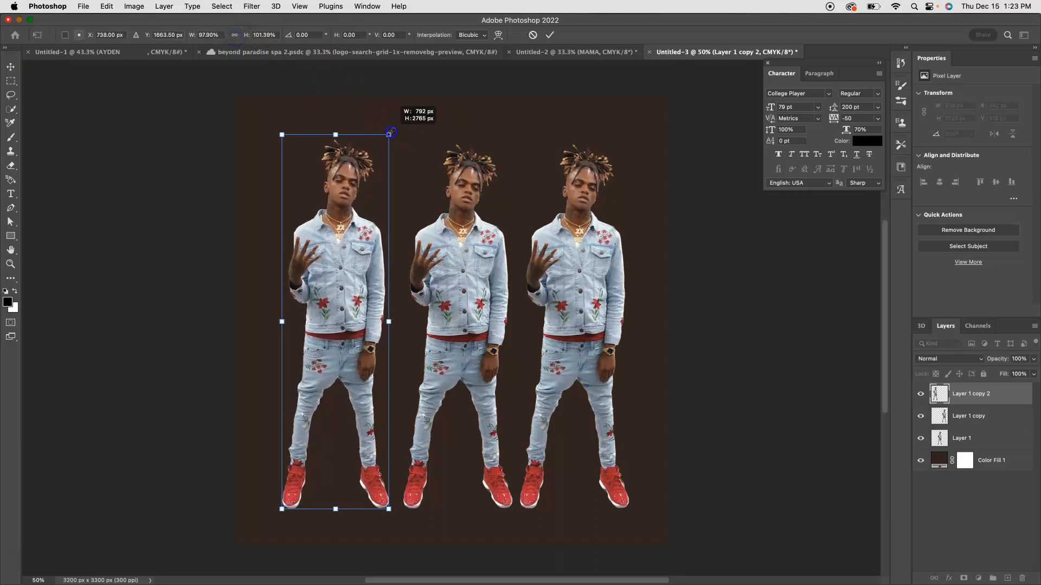
click(533, 36)
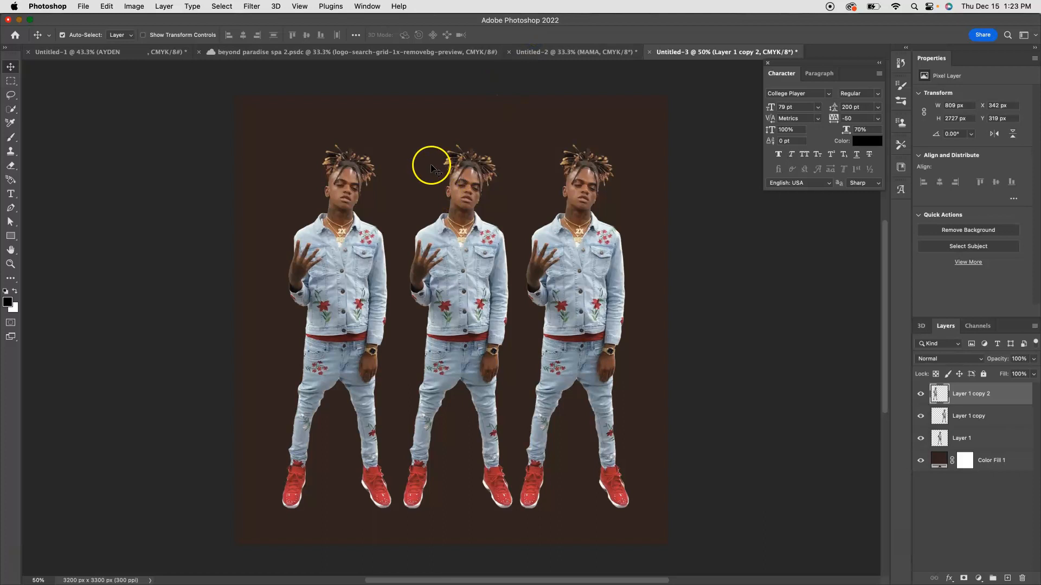
key(super+t)
drag(392, 139, 416, 111)
click(533, 35)
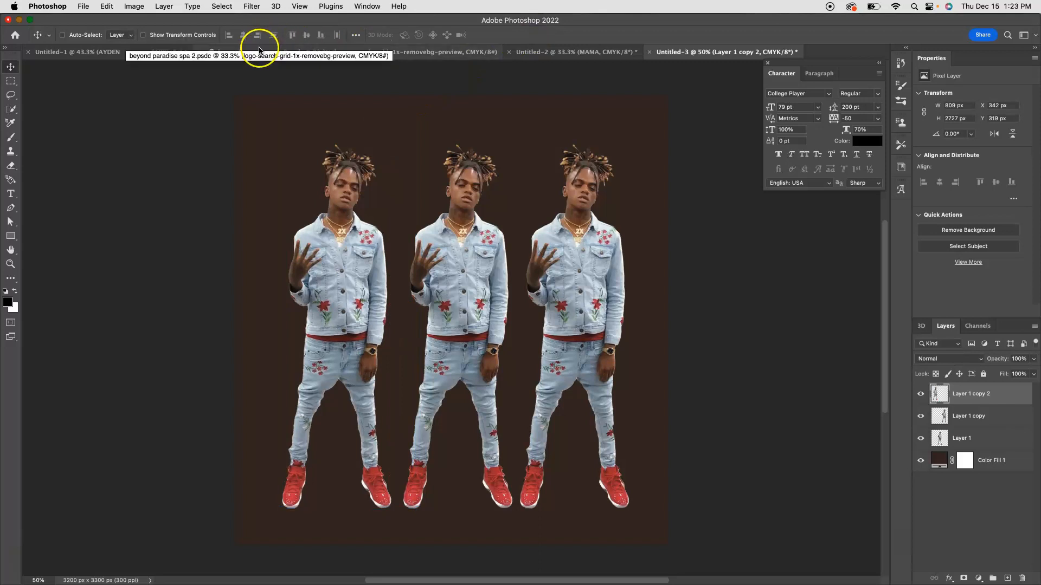
Scale the left figure up proportionally to about 912 x 3075 px and shift it slightly left, to about X 323 px
key(super+t)
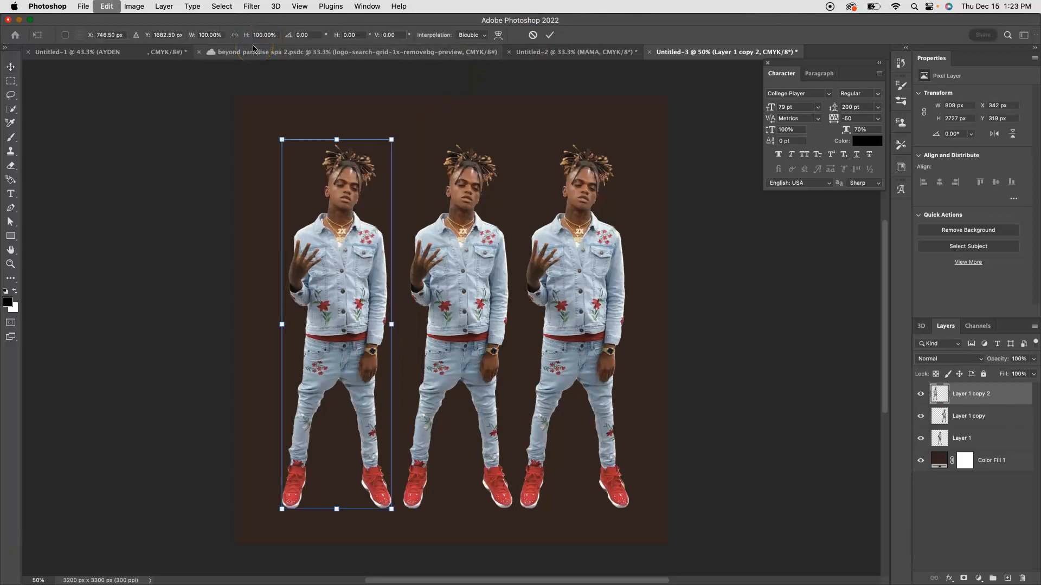
drag(391, 140, 431, 98)
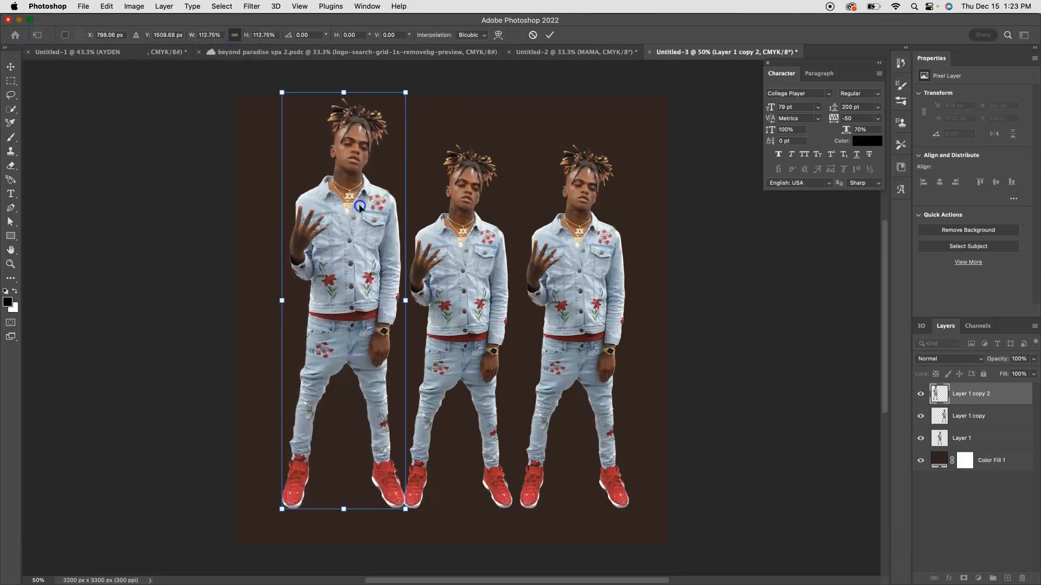
drag(361, 206, 357, 206)
click(551, 35)
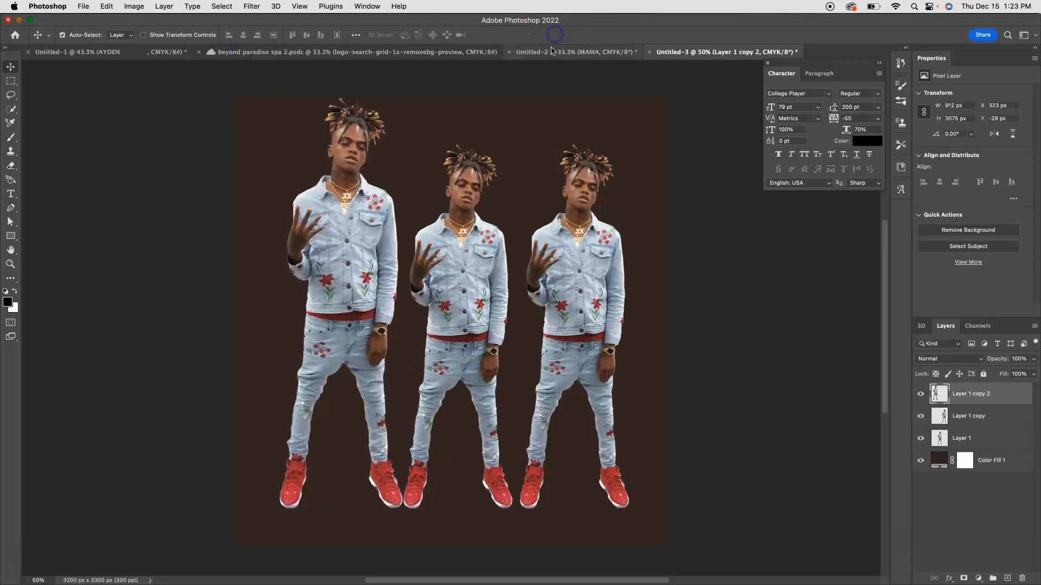
Try 50% and 90% opacity on the enlarged left figure's layer
click(1021, 359)
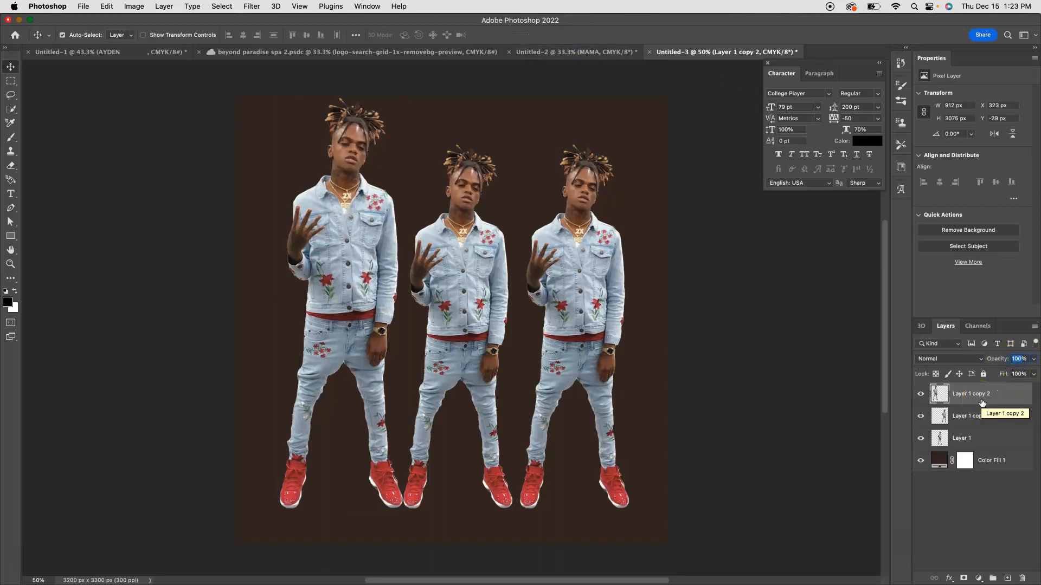
text(50)
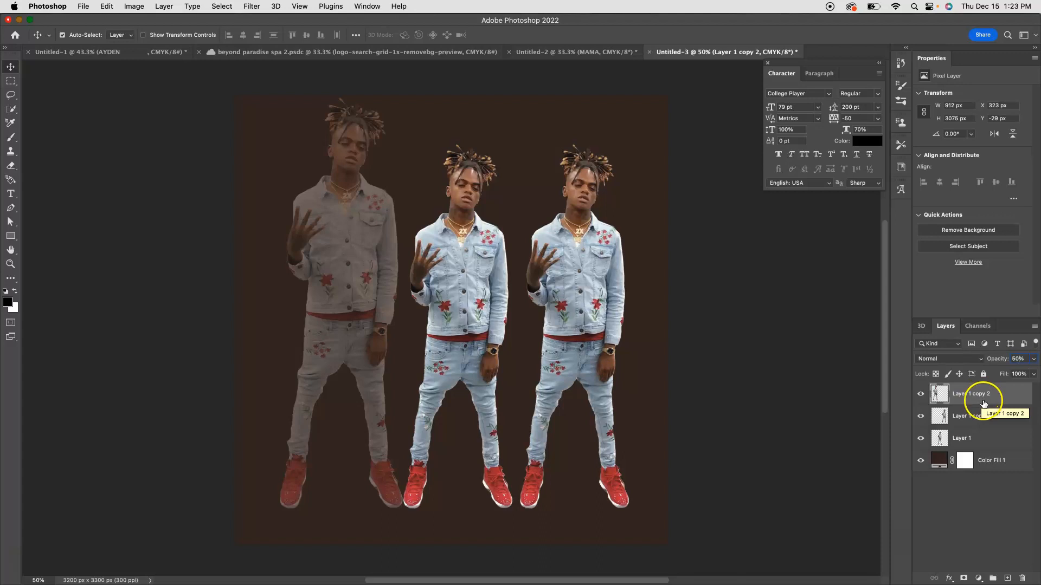
click(1018, 359)
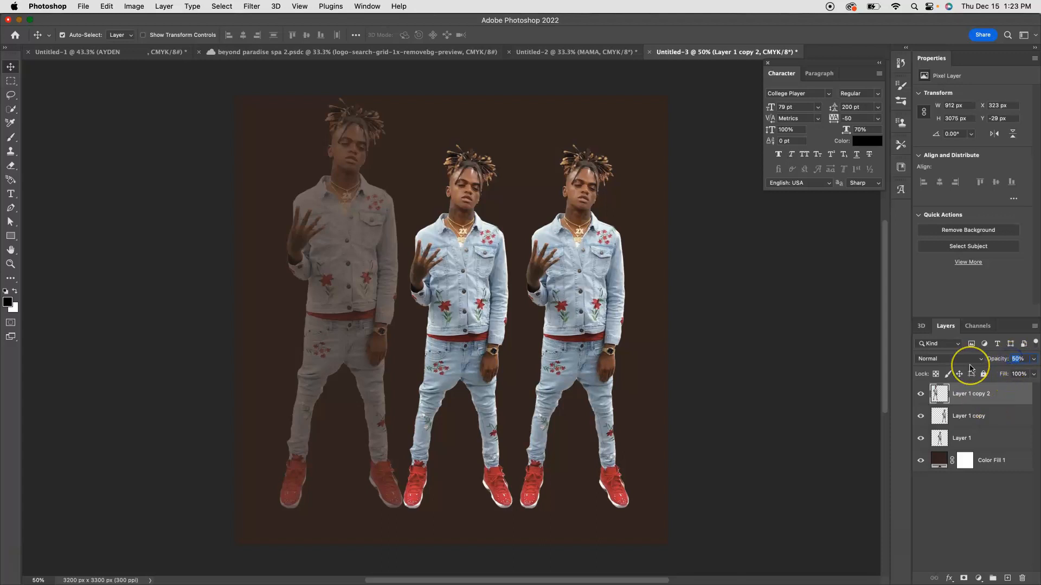
text(90)
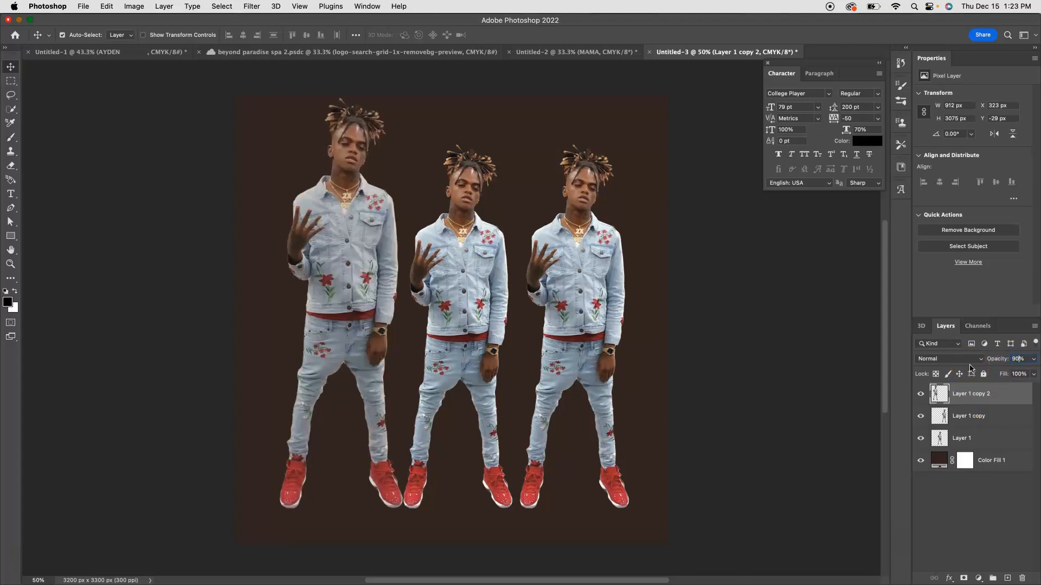
Set the enlarged left figure's layer opacity to 60%
click(1018, 358)
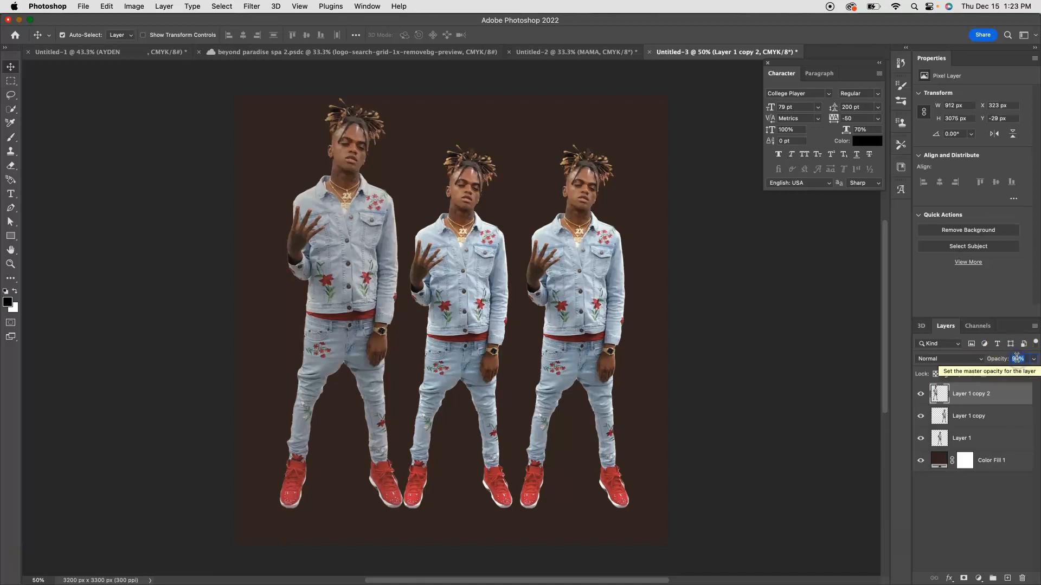
text(60)
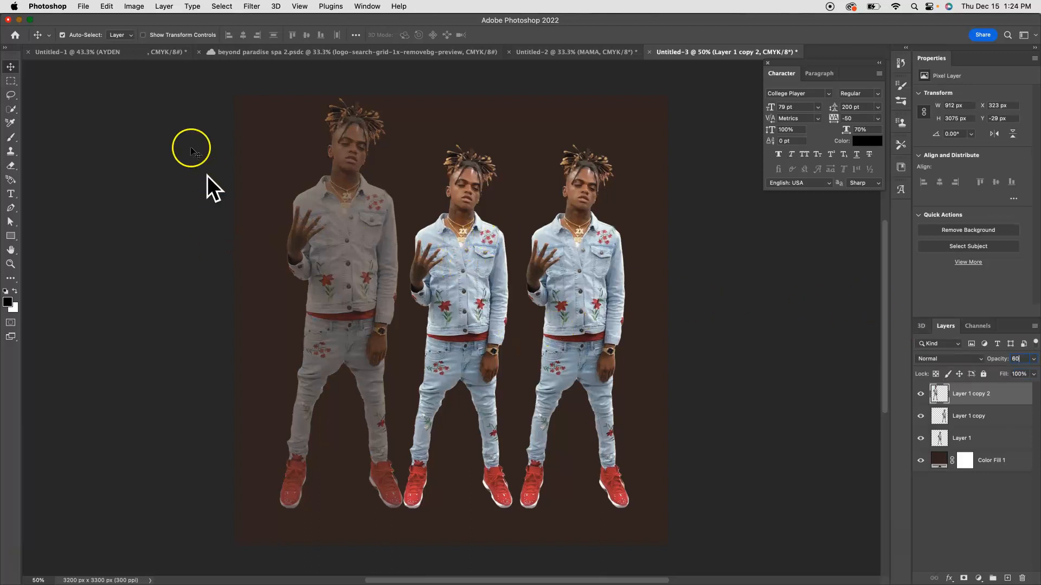
drag(354, 243, 356, 246)
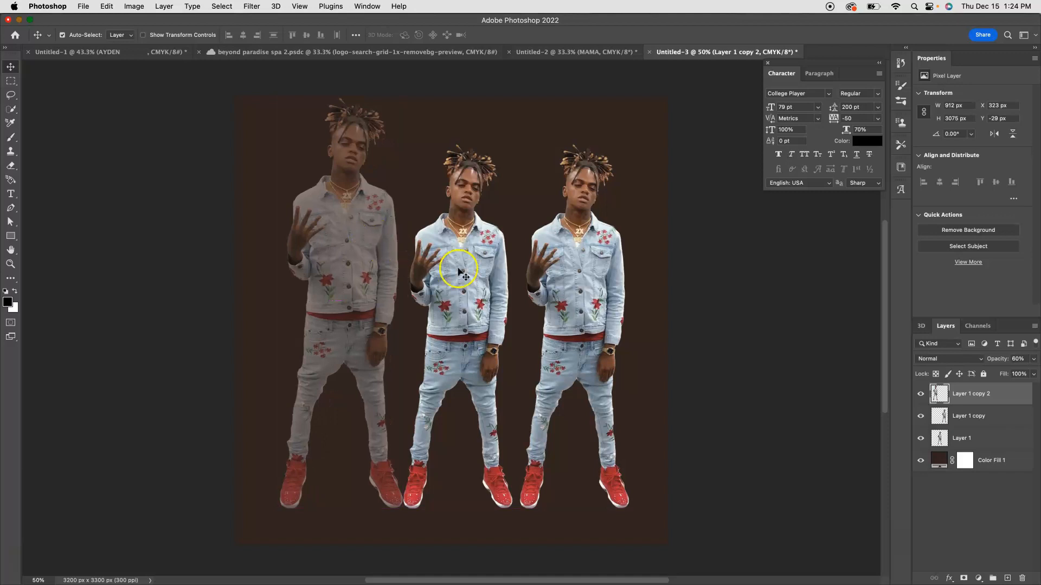
Add the text YUNGIN in the Athletic font at 79 pt over the left figure's waist
click(11, 194)
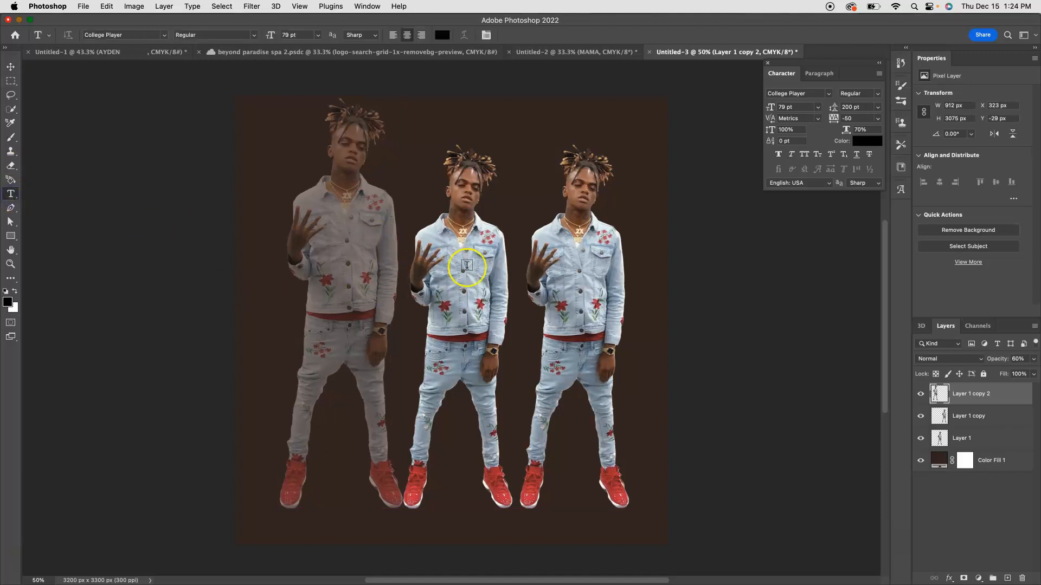
click(364, 345)
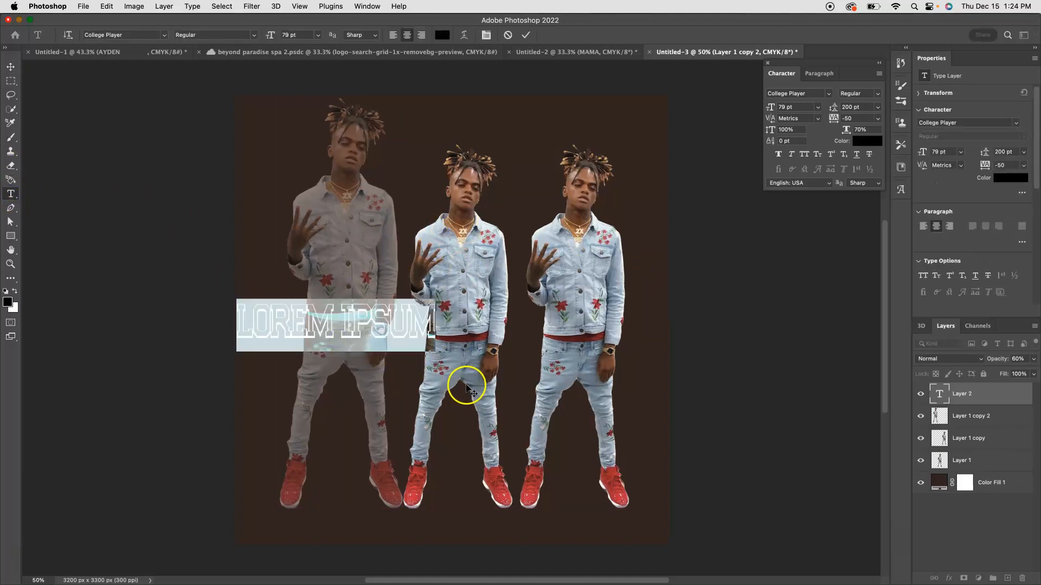
click(103, 35)
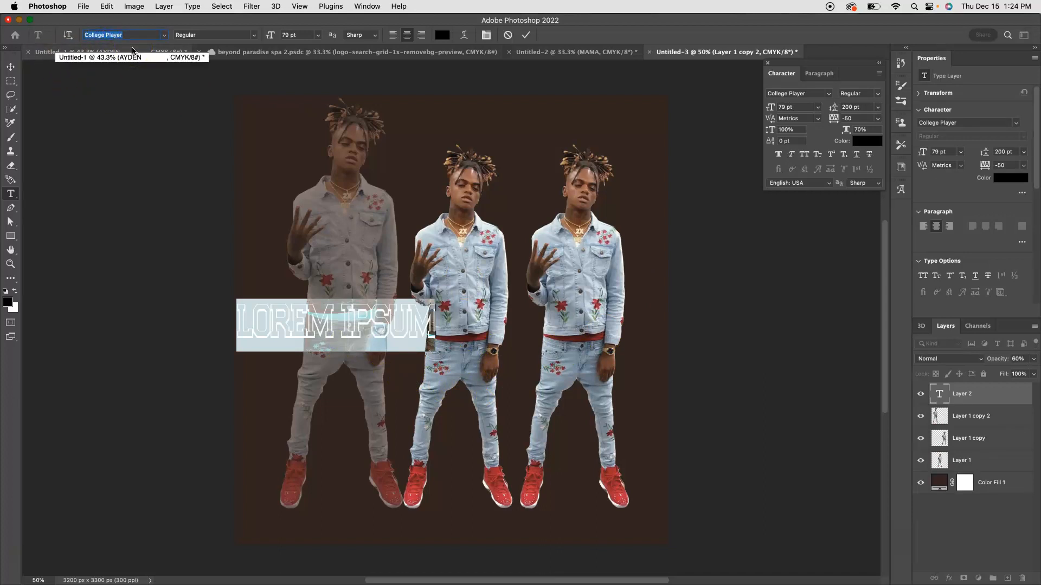
text(THLETH)
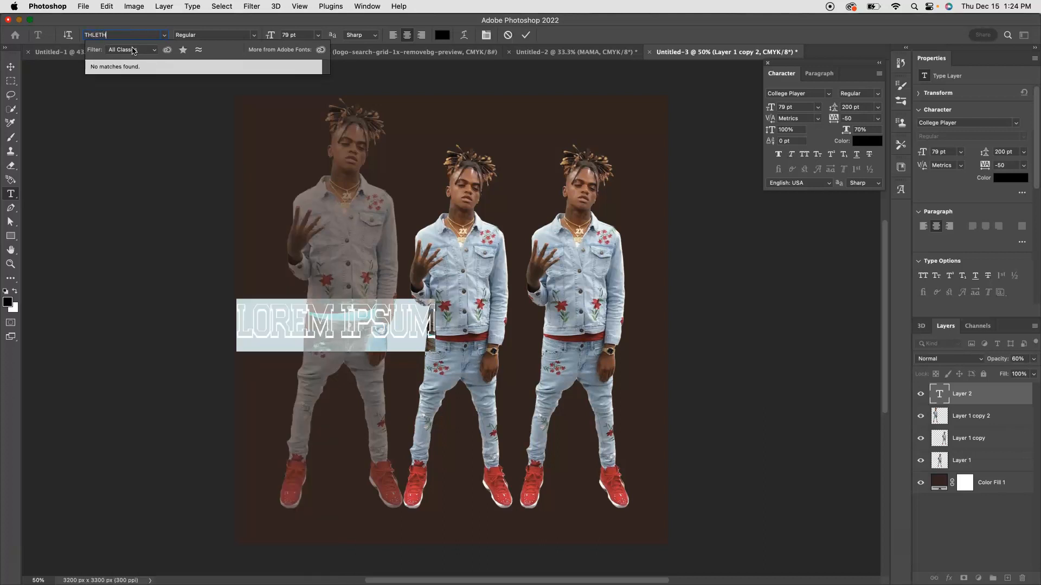
key(BackSpace)
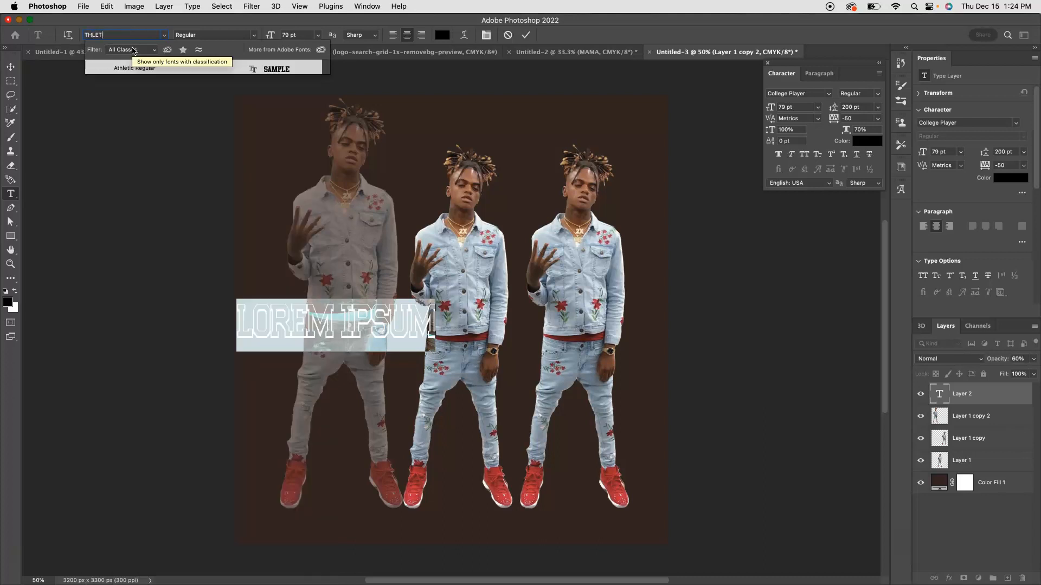
click(149, 68)
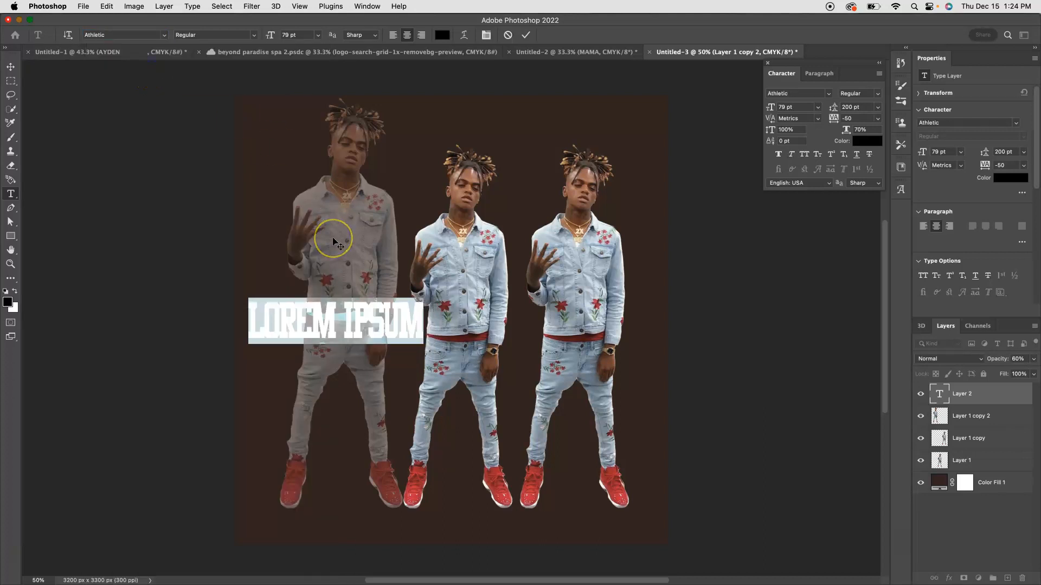
text(YUNGIN)
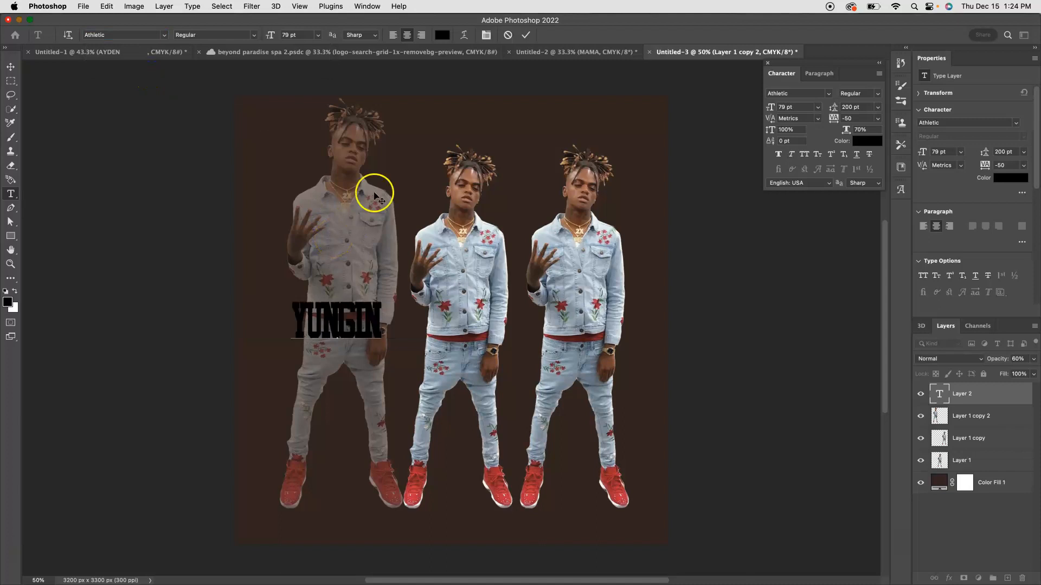
click(526, 34)
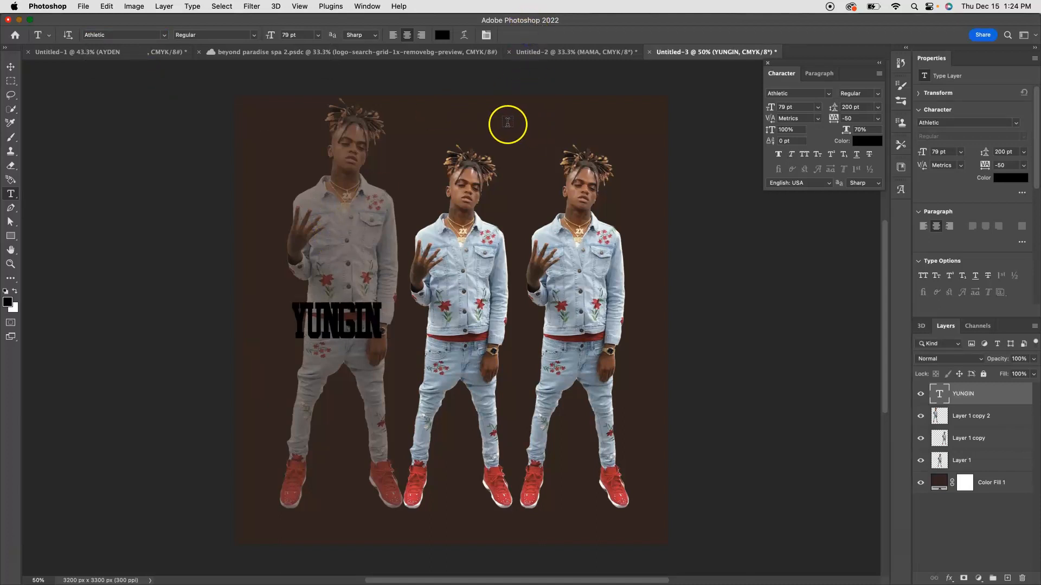
Stretch the YUNGIN text to about 336% width and 244% height and center it horizontally across the figures at X 1600 px
key(super+t)
click(234, 36)
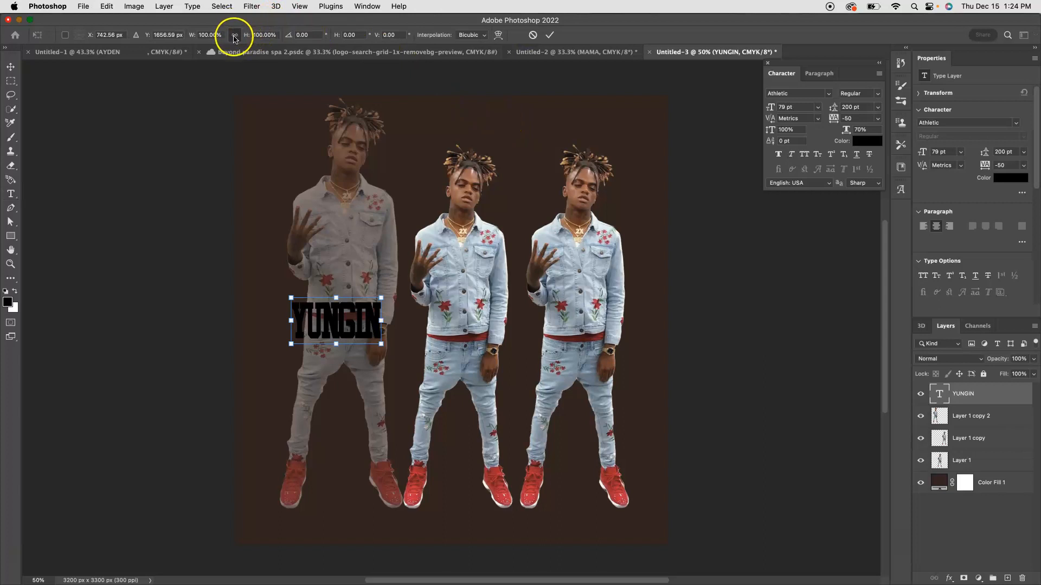
drag(381, 343, 593, 416)
drag(535, 356, 545, 359)
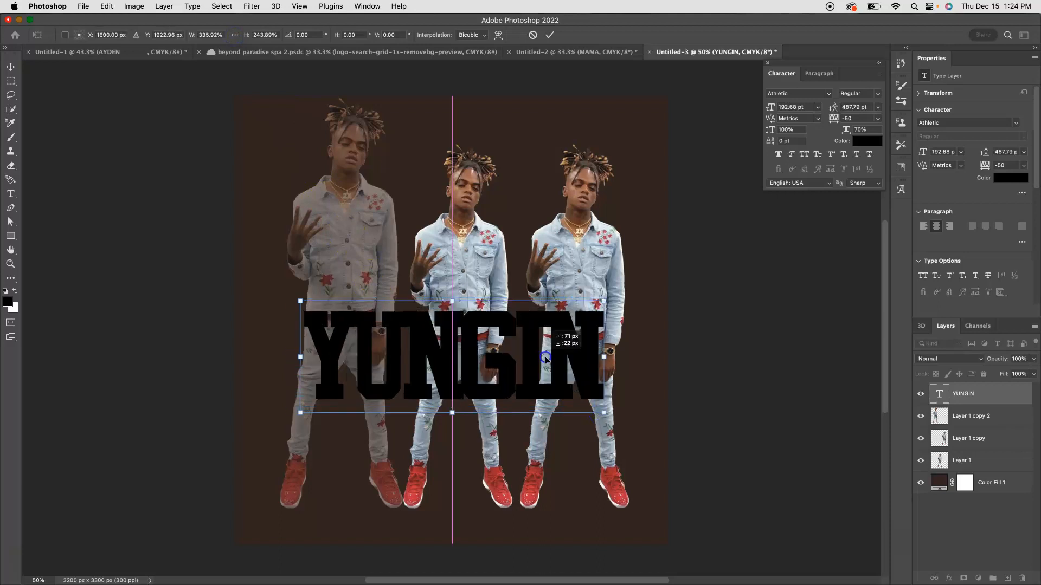
click(550, 34)
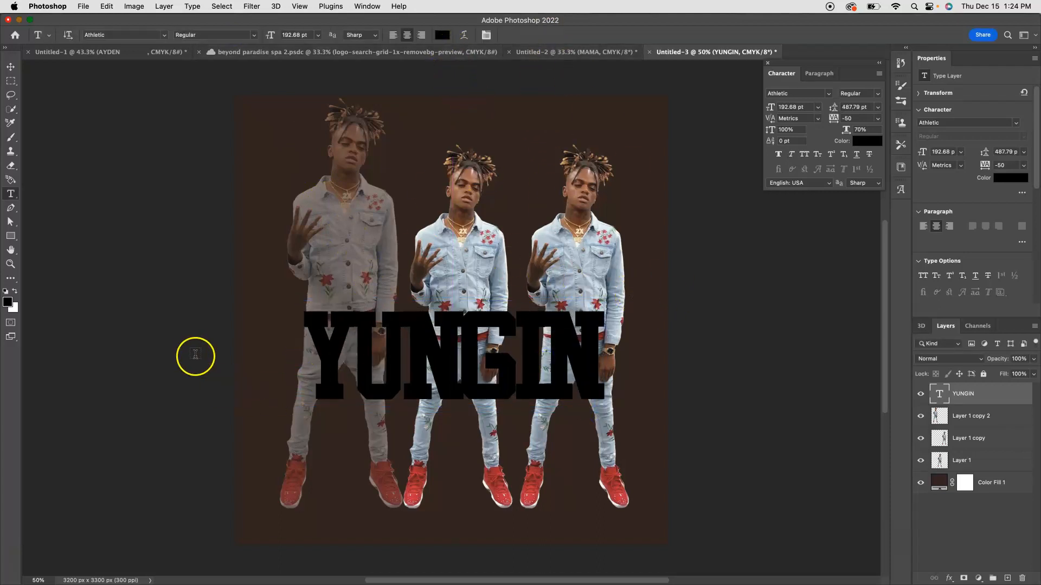
Recolor the YUNGIN text bright red, starting from a red sampled from the middle figure's shoe
click(442, 35)
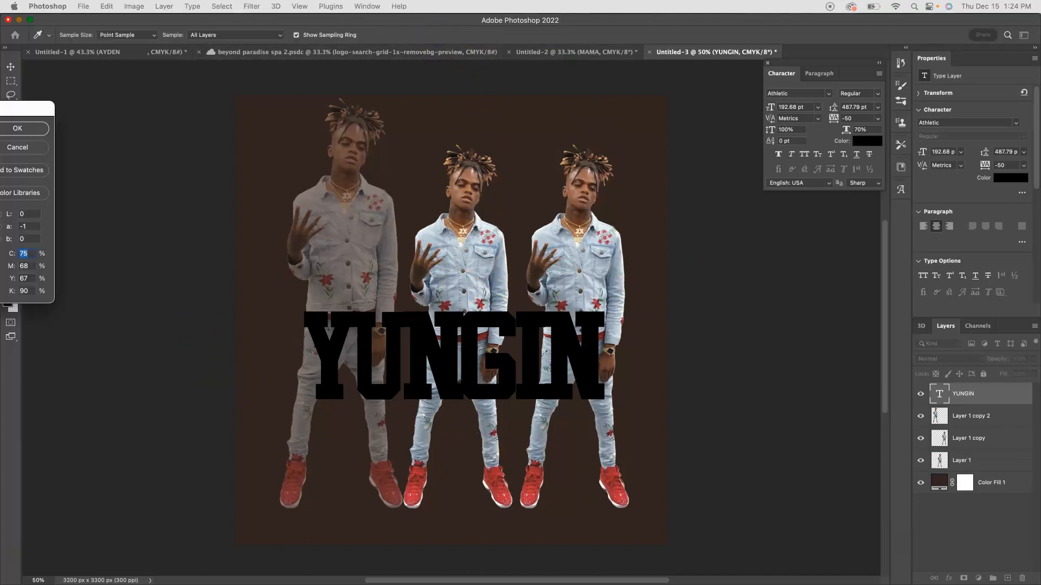
click(418, 494)
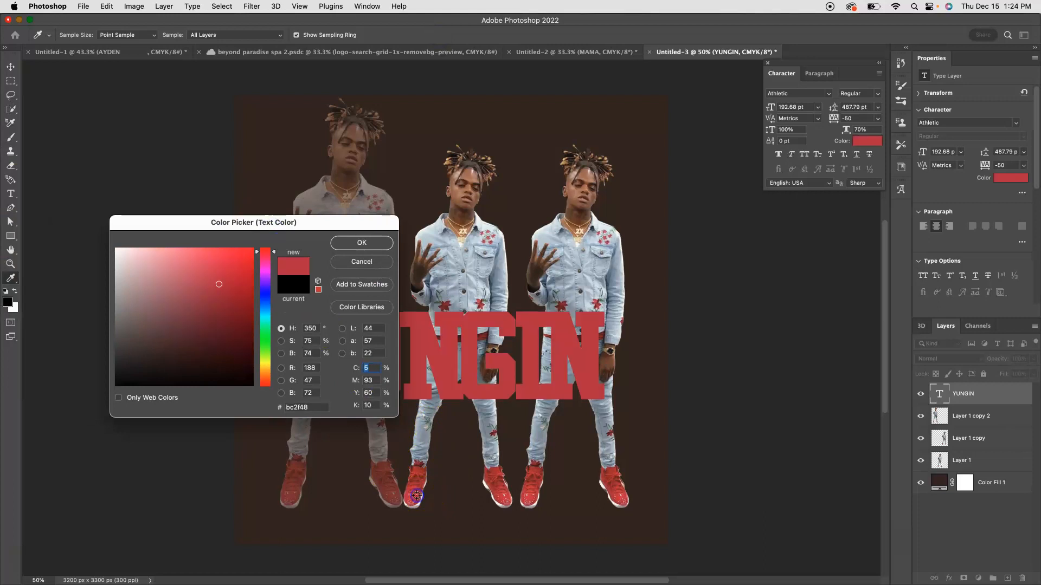
click(415, 495)
click(246, 259)
click(361, 242)
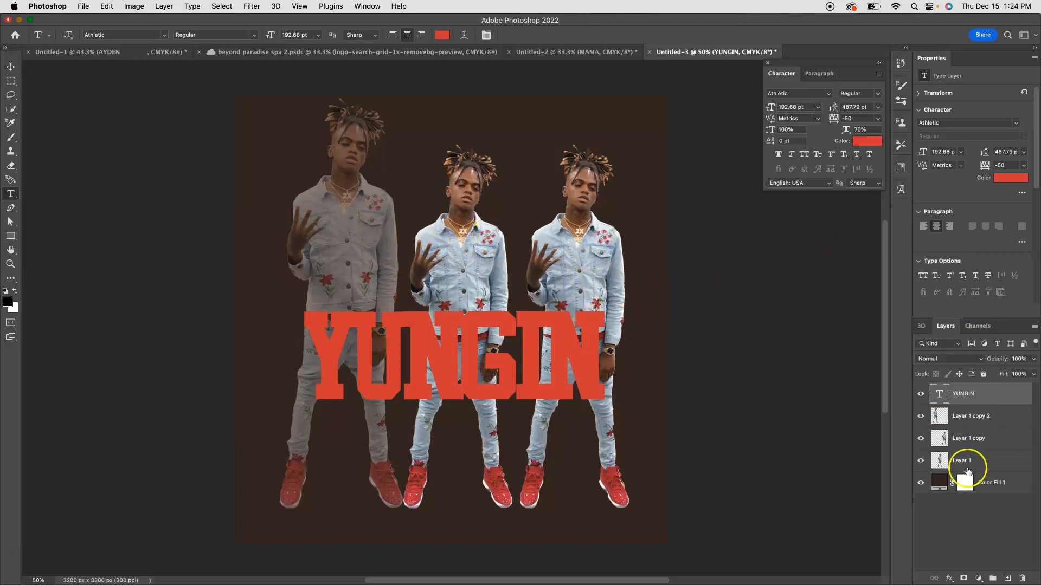
Add a black outside stroke of 8 px to the YUNGIN text
click(947, 580)
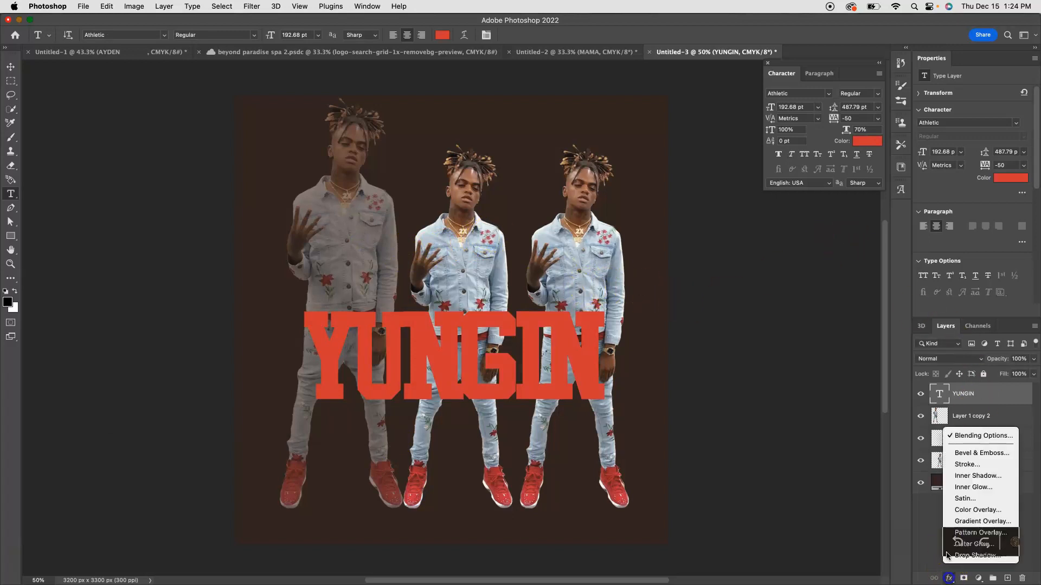
click(962, 462)
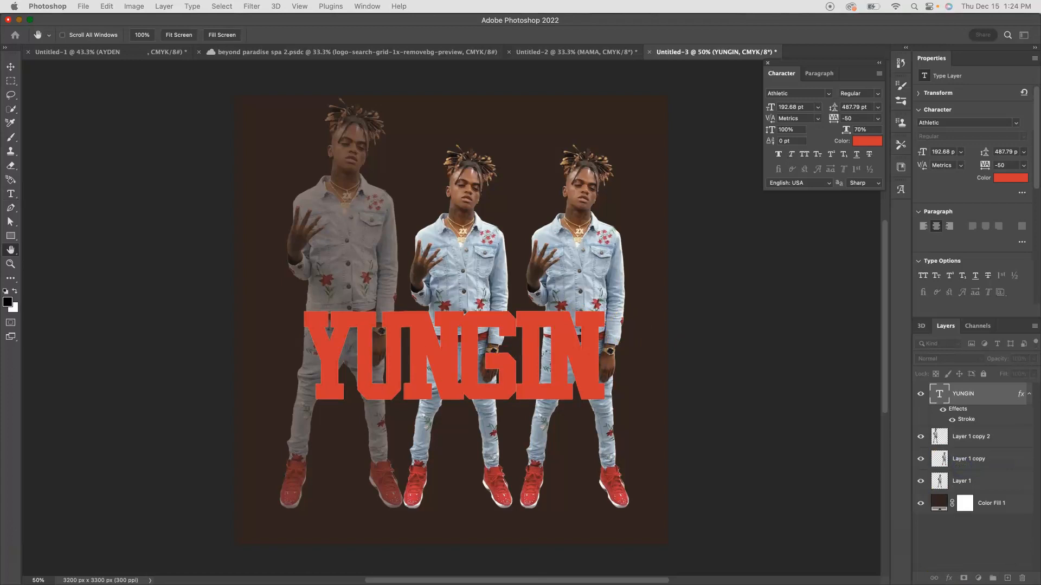
mouse_move(448, 122)
mouse_down()
mouse_move(999, 124)
mouse_move(924, 71)
mouse_up()
click(754, 173)
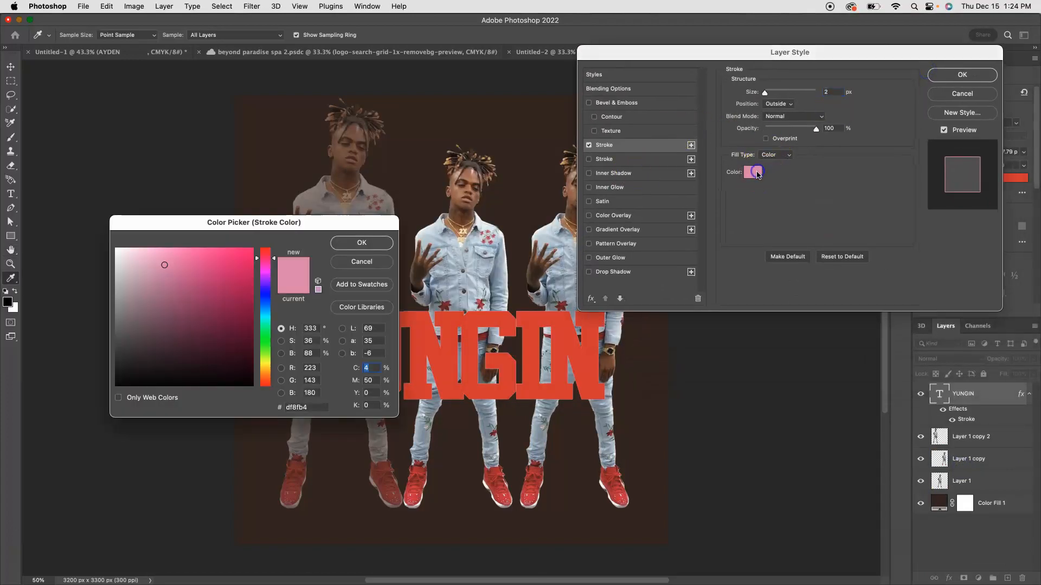
drag(250, 297, 83, 430)
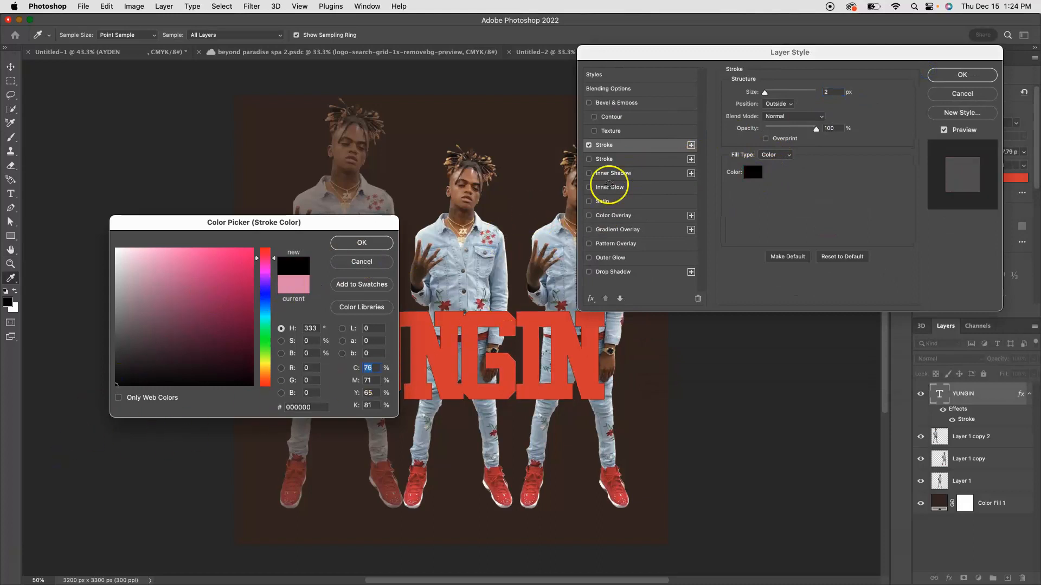
click(358, 243)
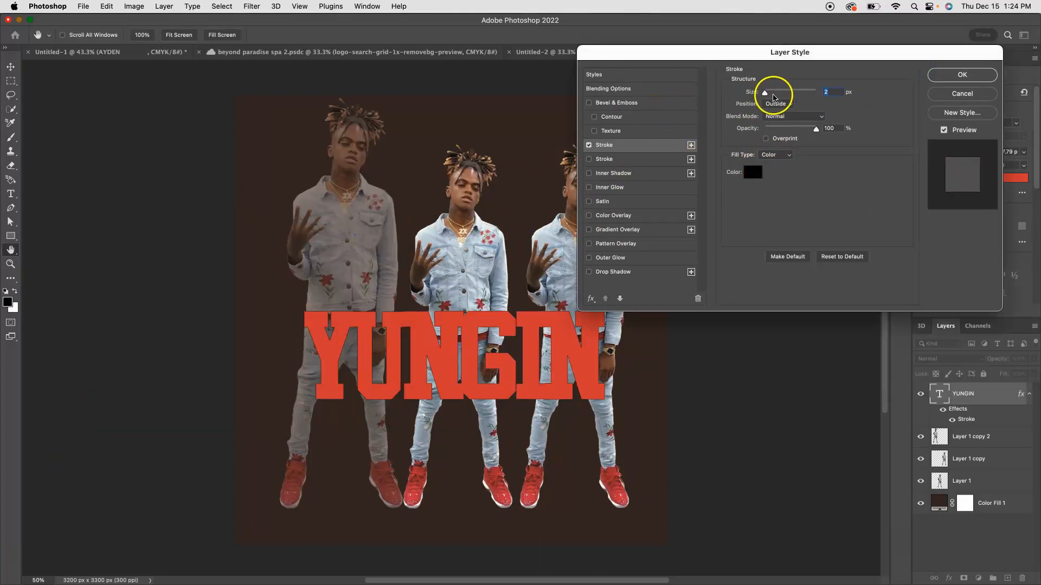
drag(766, 95, 770, 93)
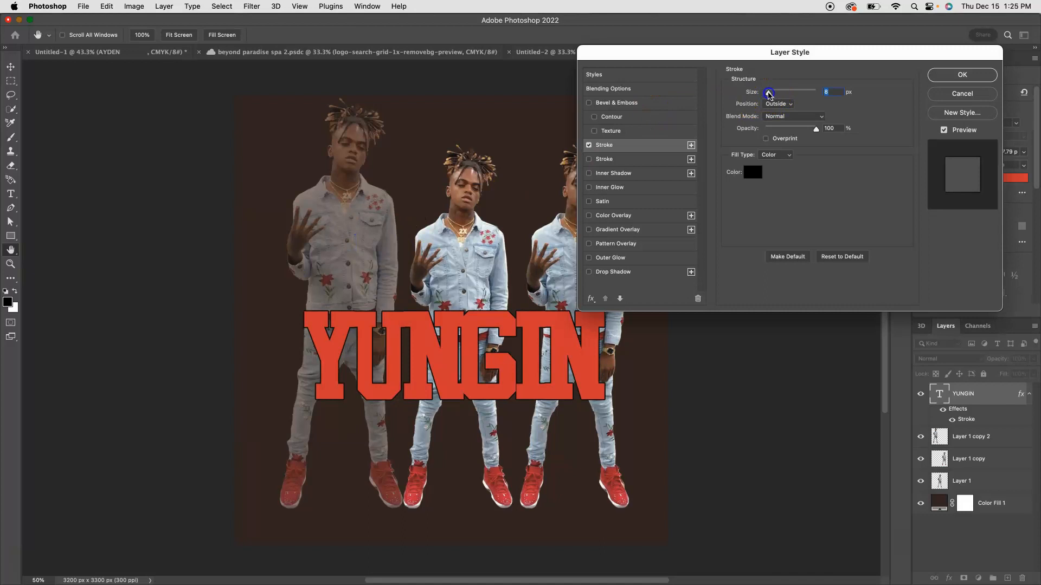
Add a second 43 px outside stroke to the YUNGIN text in a pale blue sampled from the middle figure's denim jacket
click(631, 160)
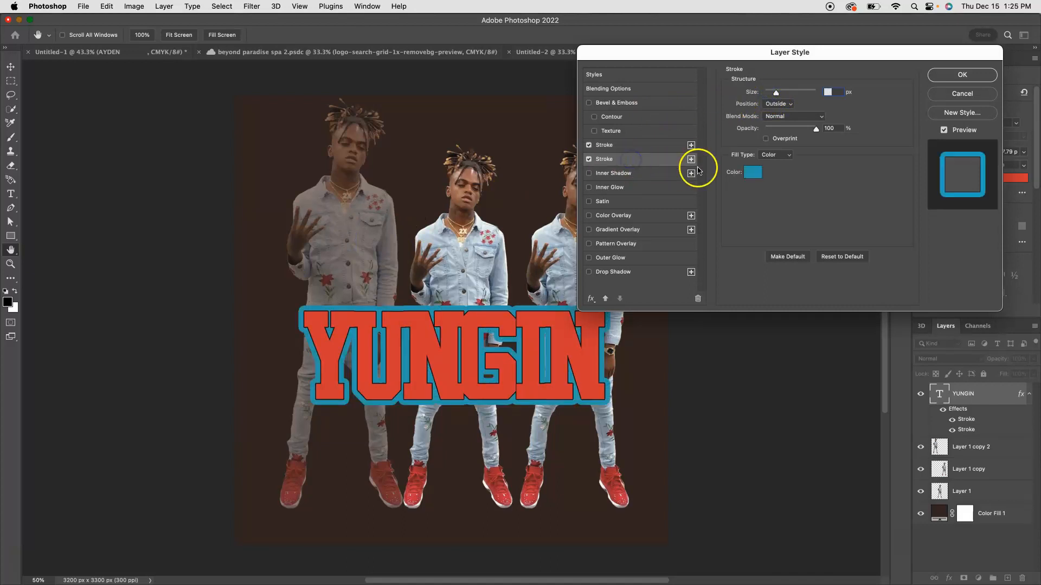
click(751, 173)
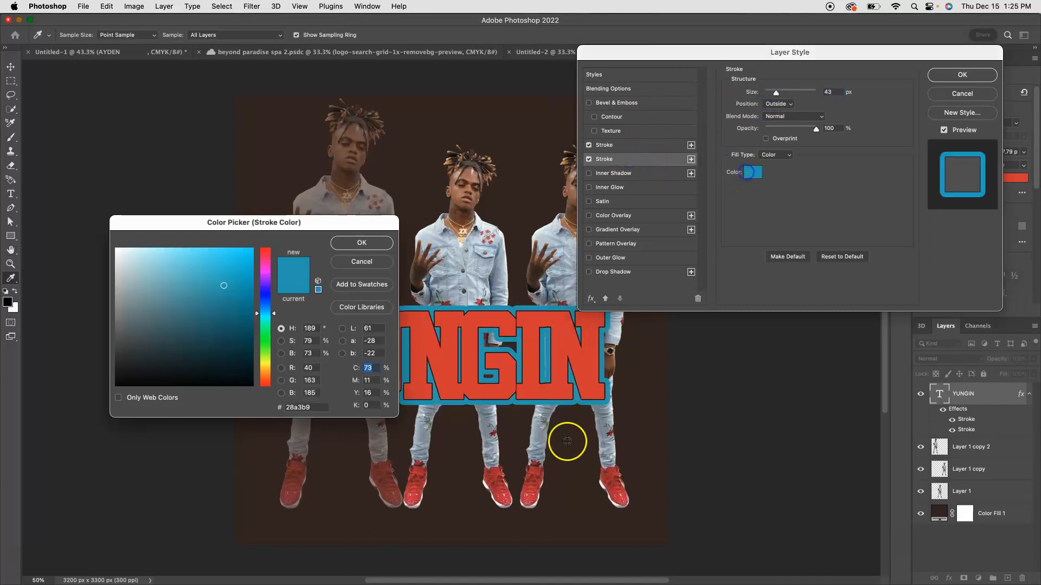
click(428, 438)
drag(460, 415, 459, 354)
drag(480, 239, 477, 239)
click(384, 242)
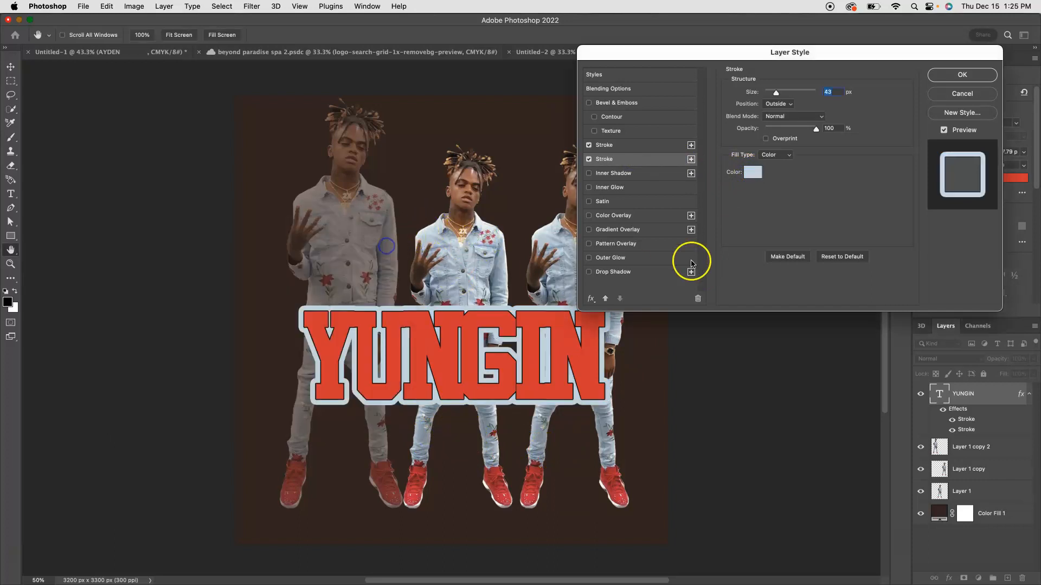
click(960, 75)
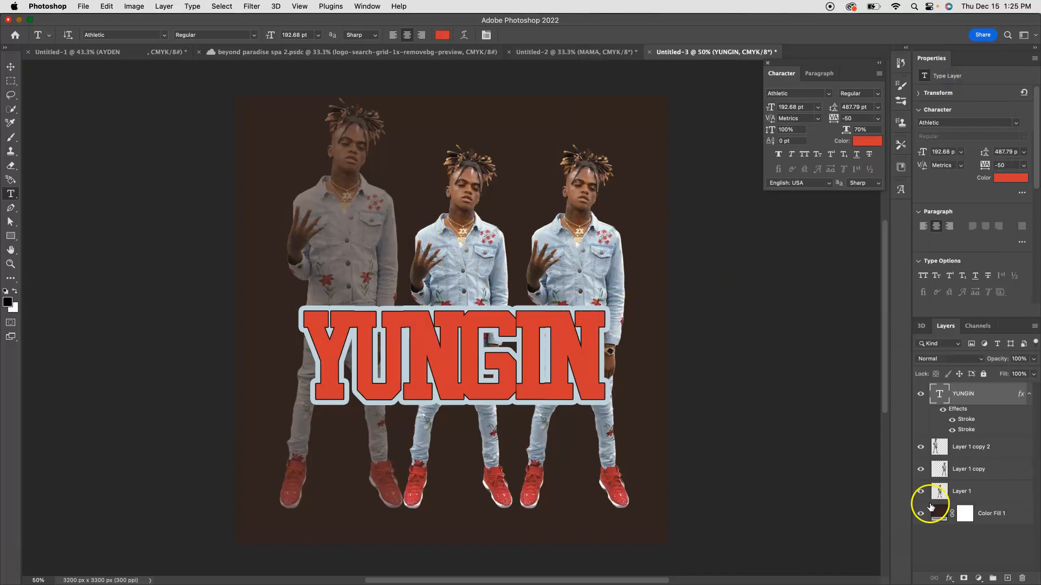
Apply a smooth Emboss-style Bevel & Emboss effect to the YUNGIN text with depth 178%, leaving the pattern overlay off
click(949, 579)
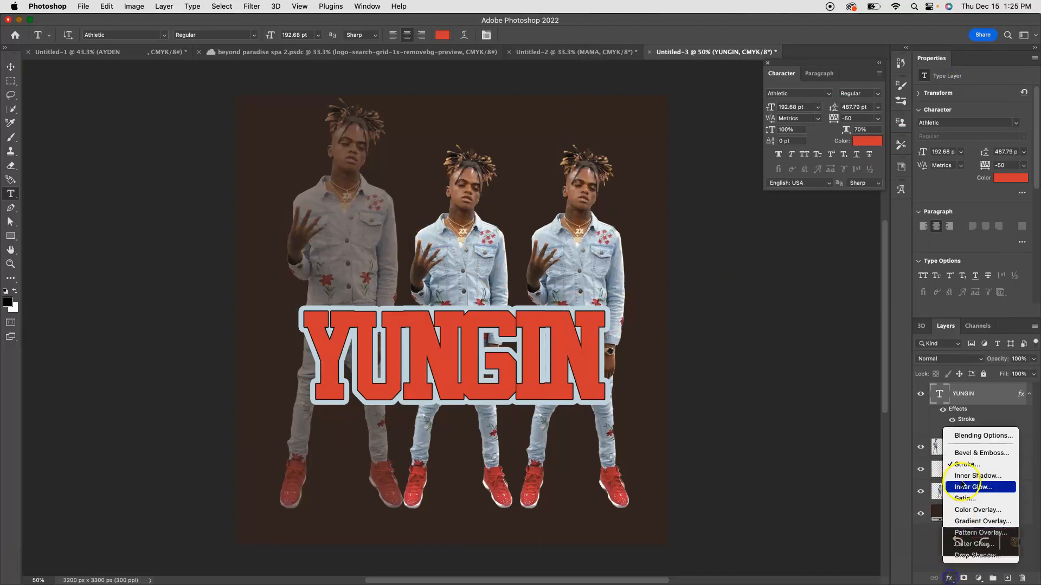
click(964, 453)
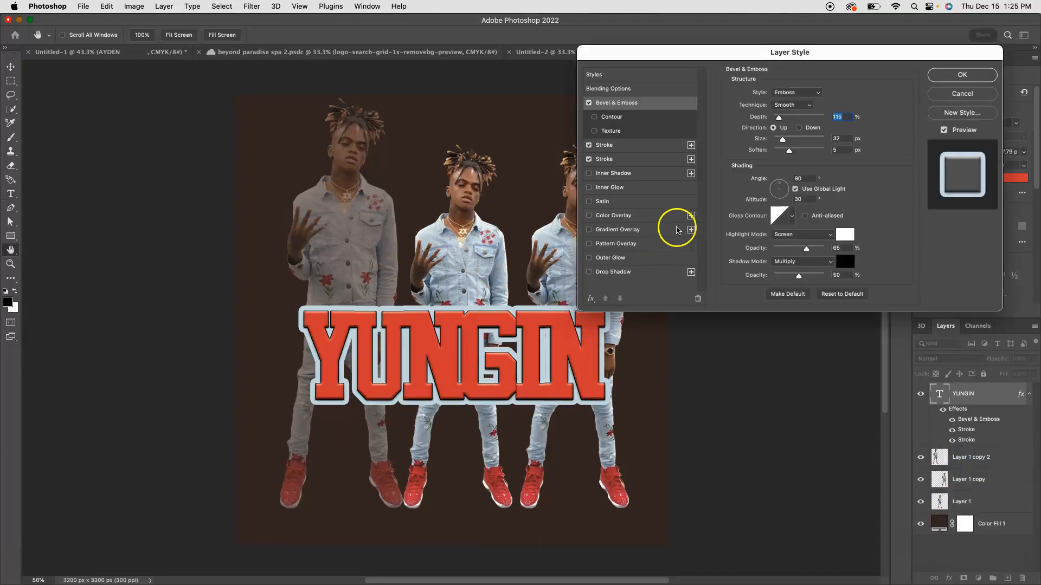
click(647, 104)
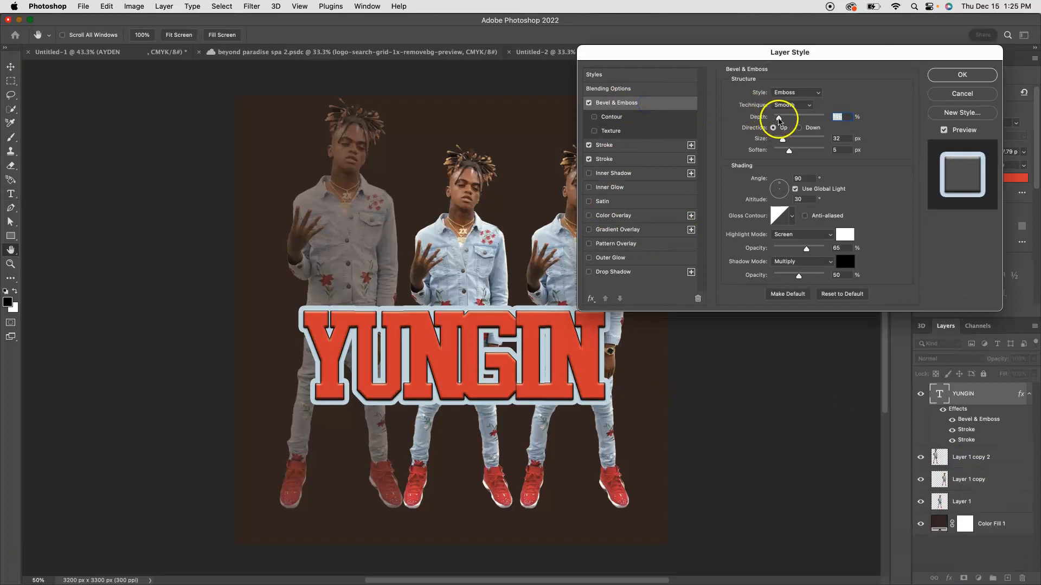
click(782, 119)
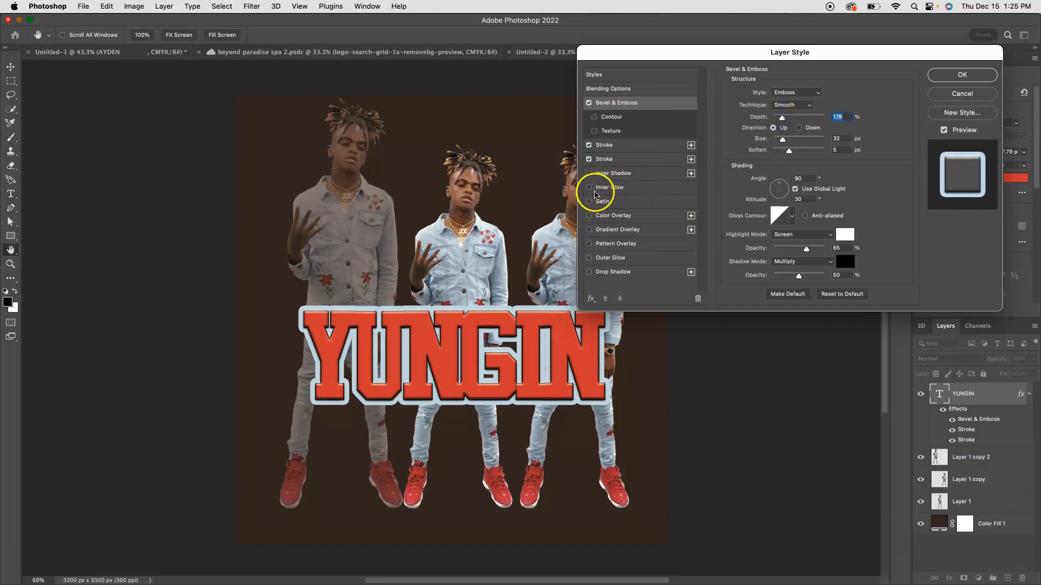
click(588, 244)
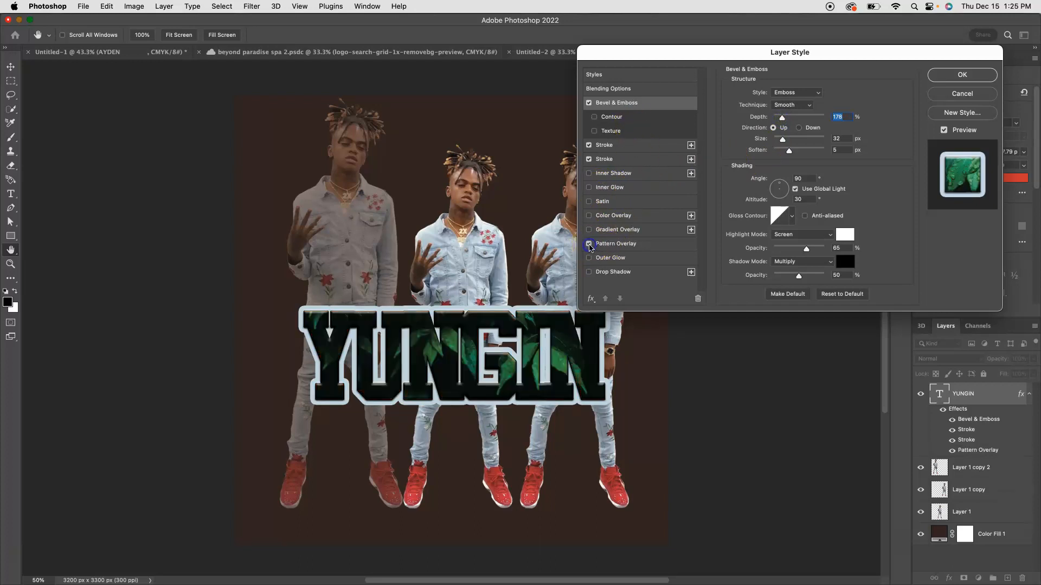
click(588, 244)
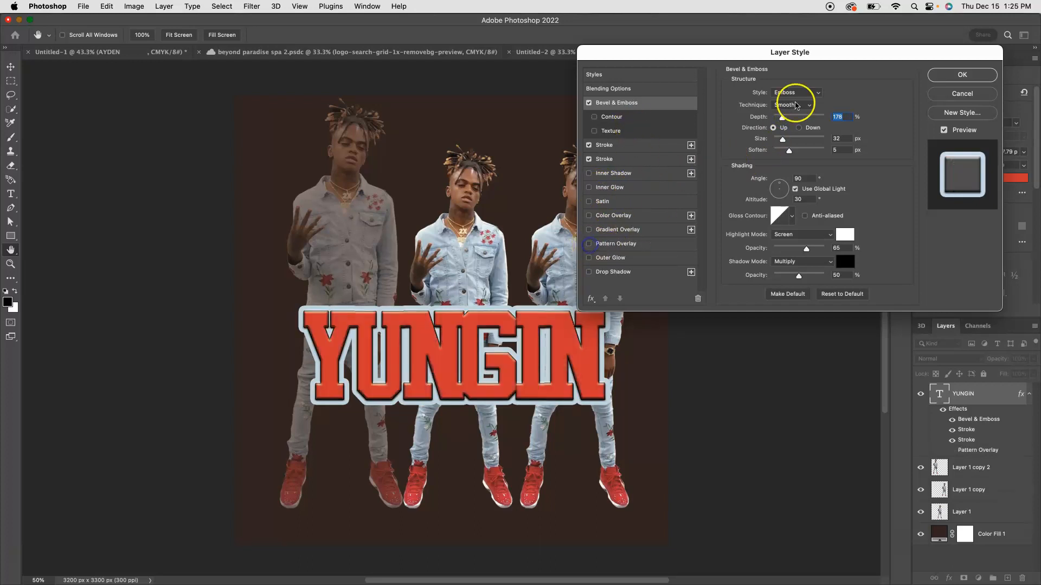
click(954, 76)
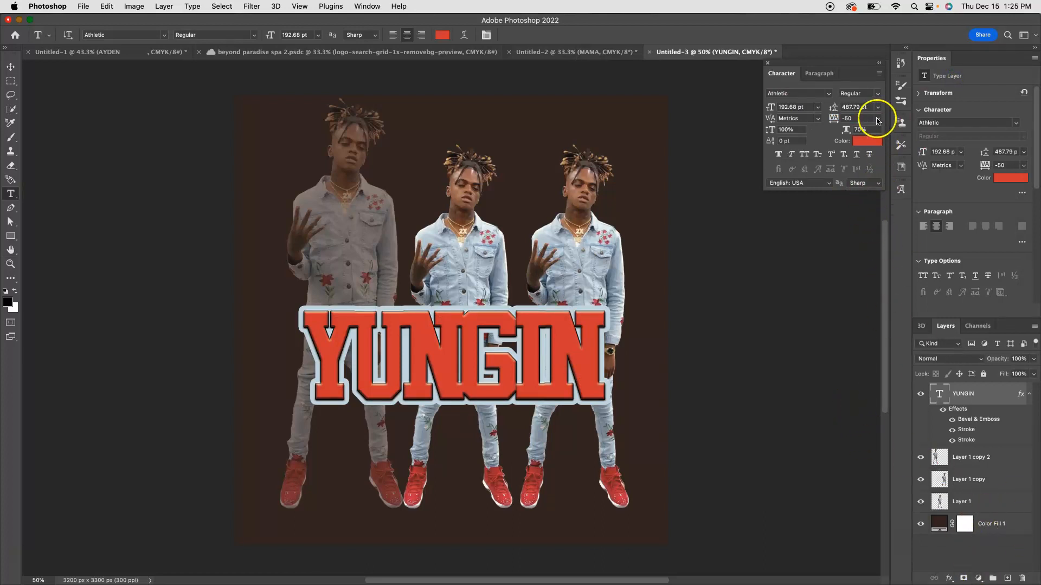
Widen the letter spacing of the YUNGIN text by setting its tracking to 10
click(878, 119)
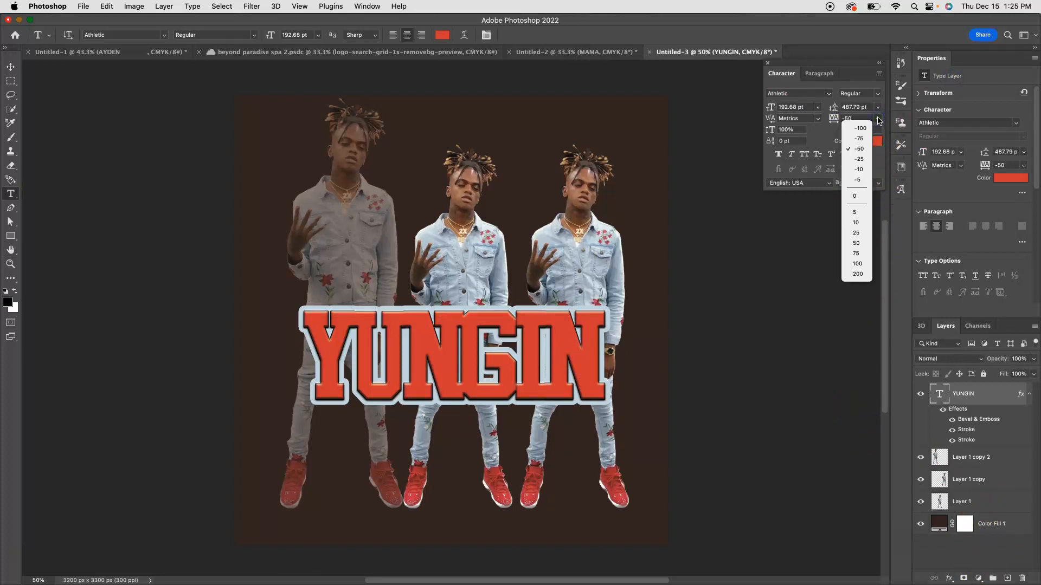
click(859, 169)
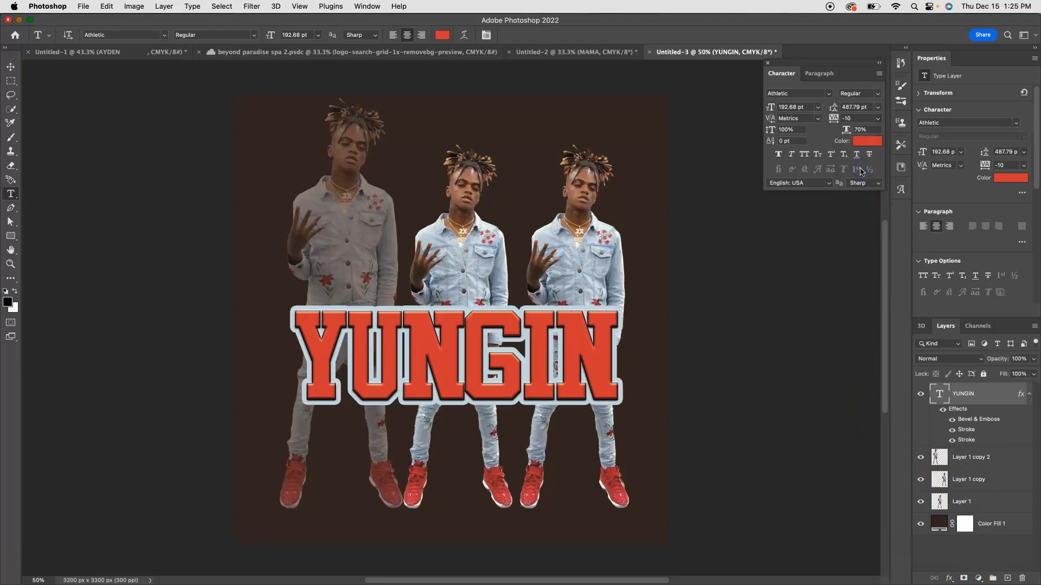
click(878, 118)
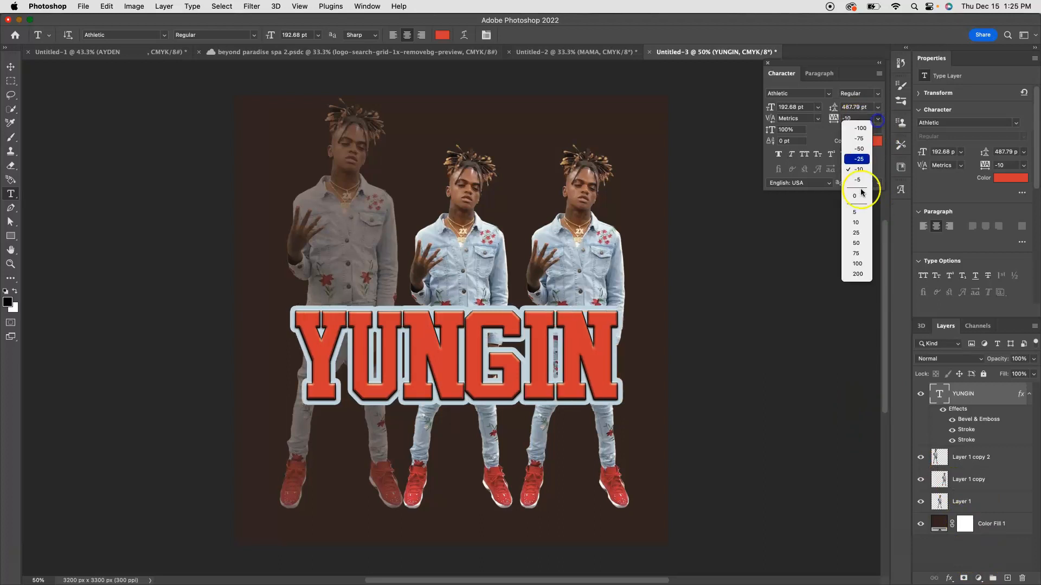
click(858, 223)
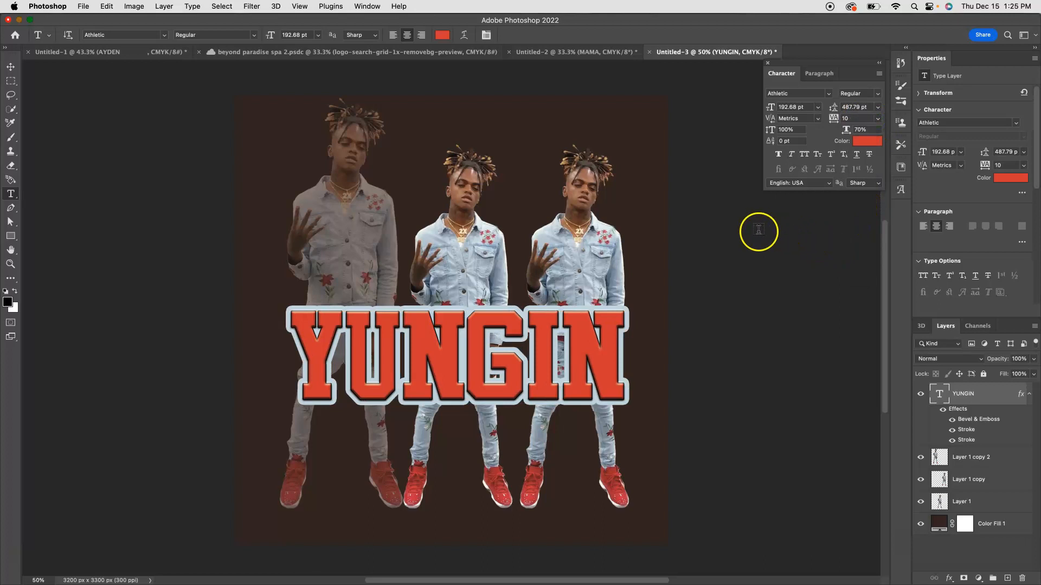
drag(253, 200, 393, 372)
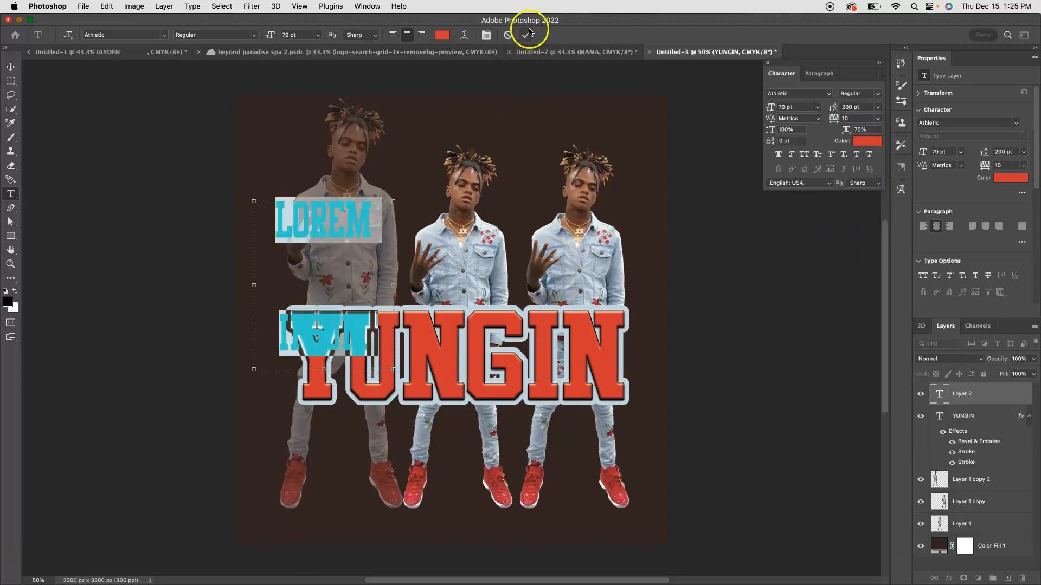
click(509, 36)
click(510, 418)
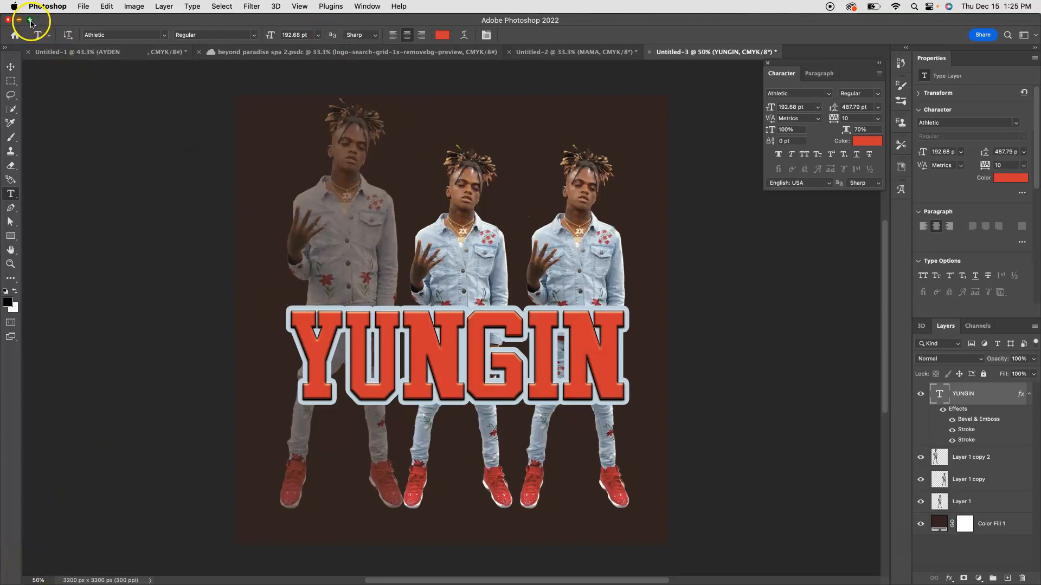
Minimize the Photoshop window and switch to the remove.bg result page in the browser
drag(54, 20, 145, 51)
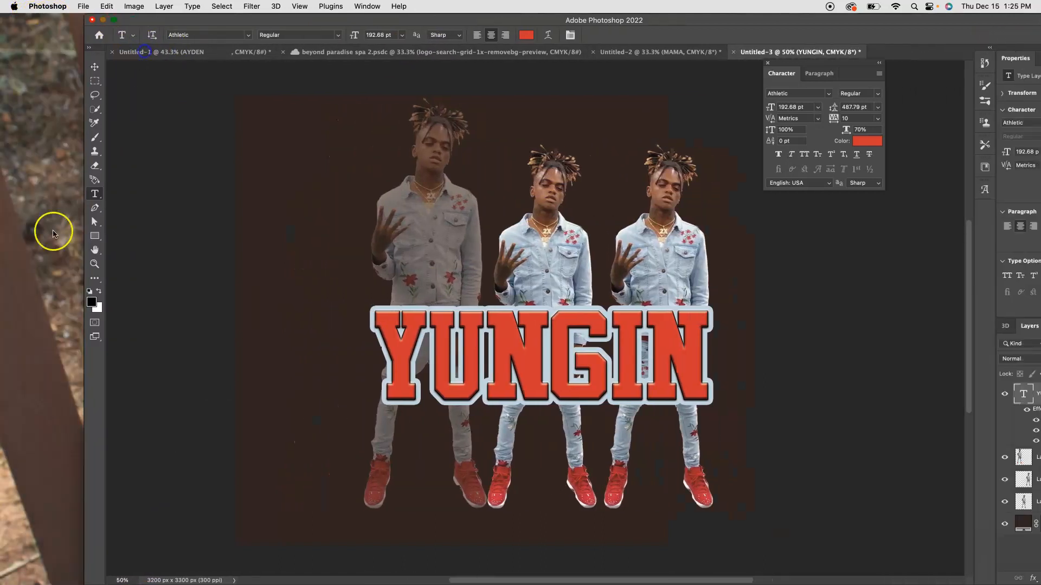
click(104, 21)
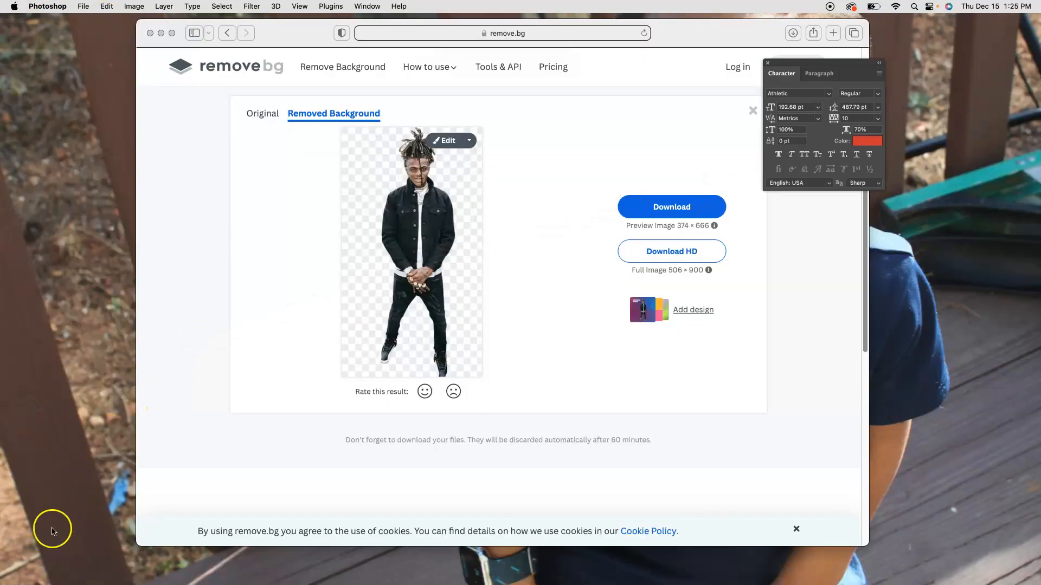